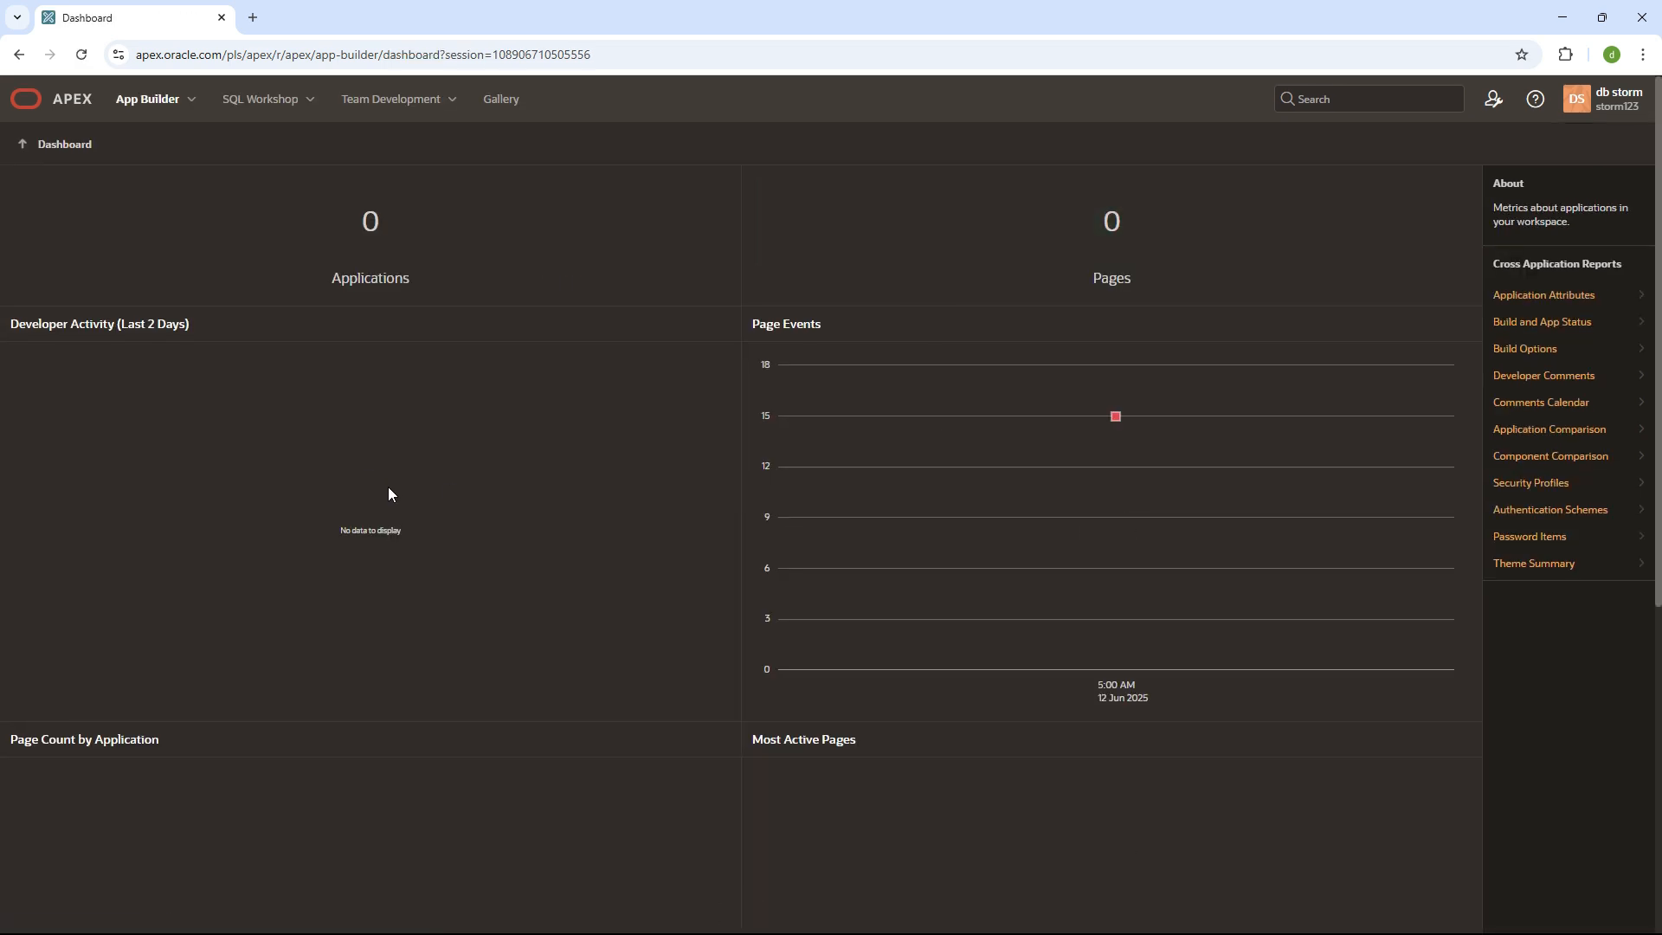
- Check the workspace pages count on the dashboard, then go to the App Builder start page
{"action": "scroll", "coordinate": [388, 486], "scroll_direction": "down", "scroll_amount": 5}
{"action": "scroll", "coordinate": [388, 487], "scroll_direction": "up", "scroll_amount": 5}
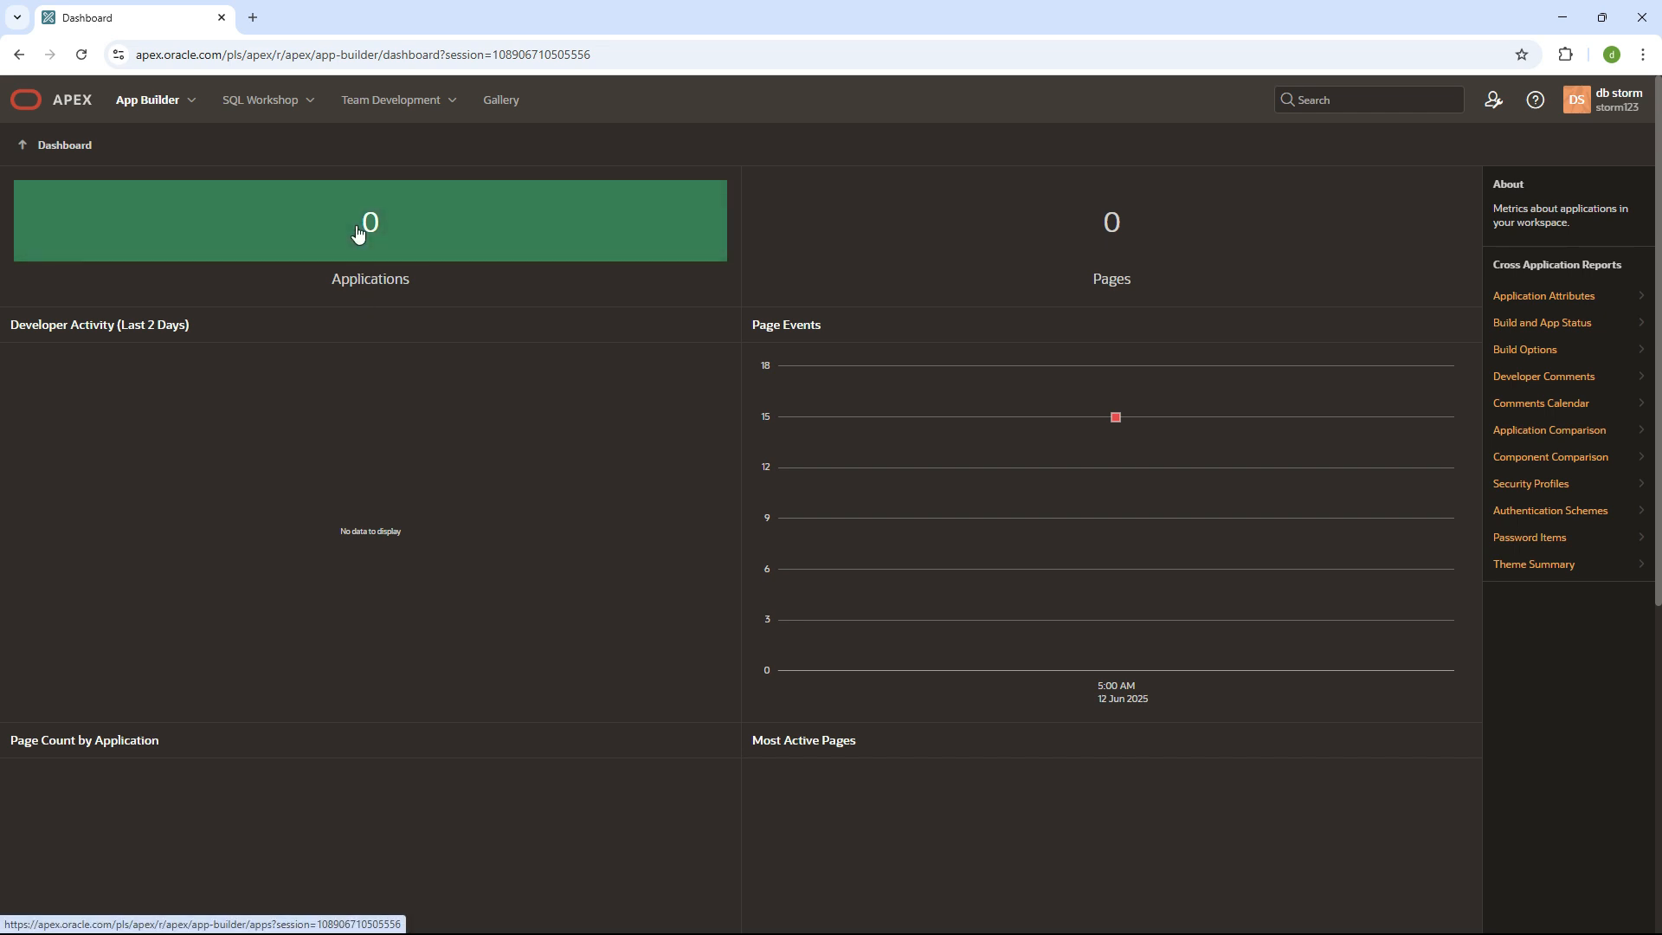
{"action": "left_click", "coordinate": [1106, 225]}
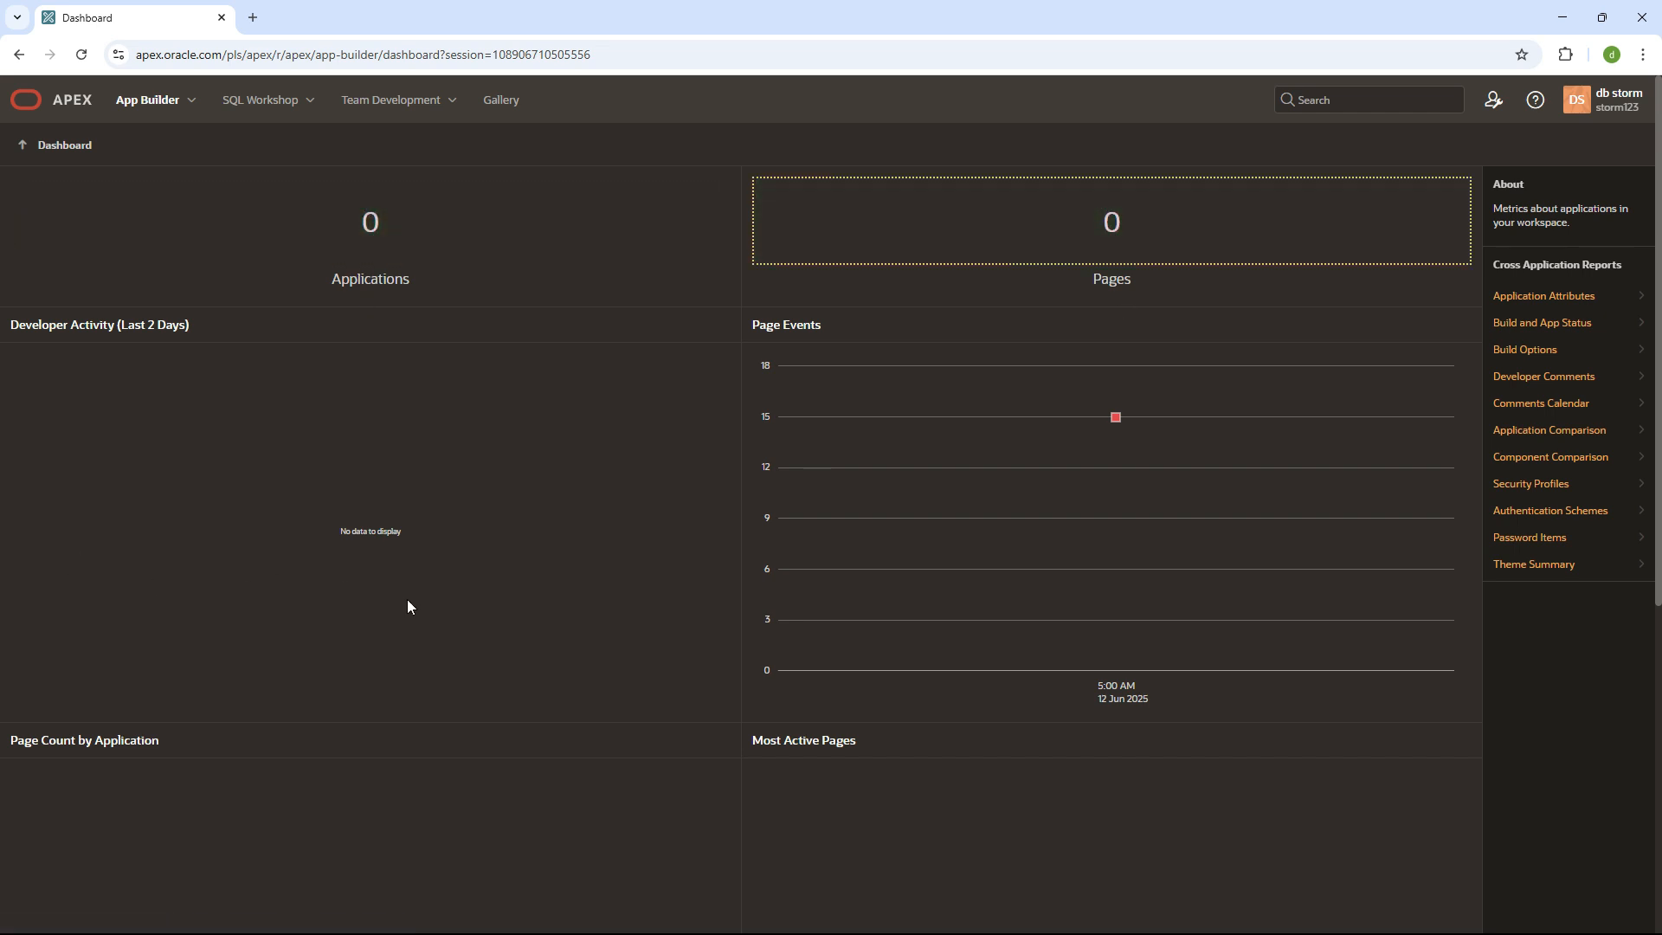
{"action": "left_click", "coordinate": [151, 109]}
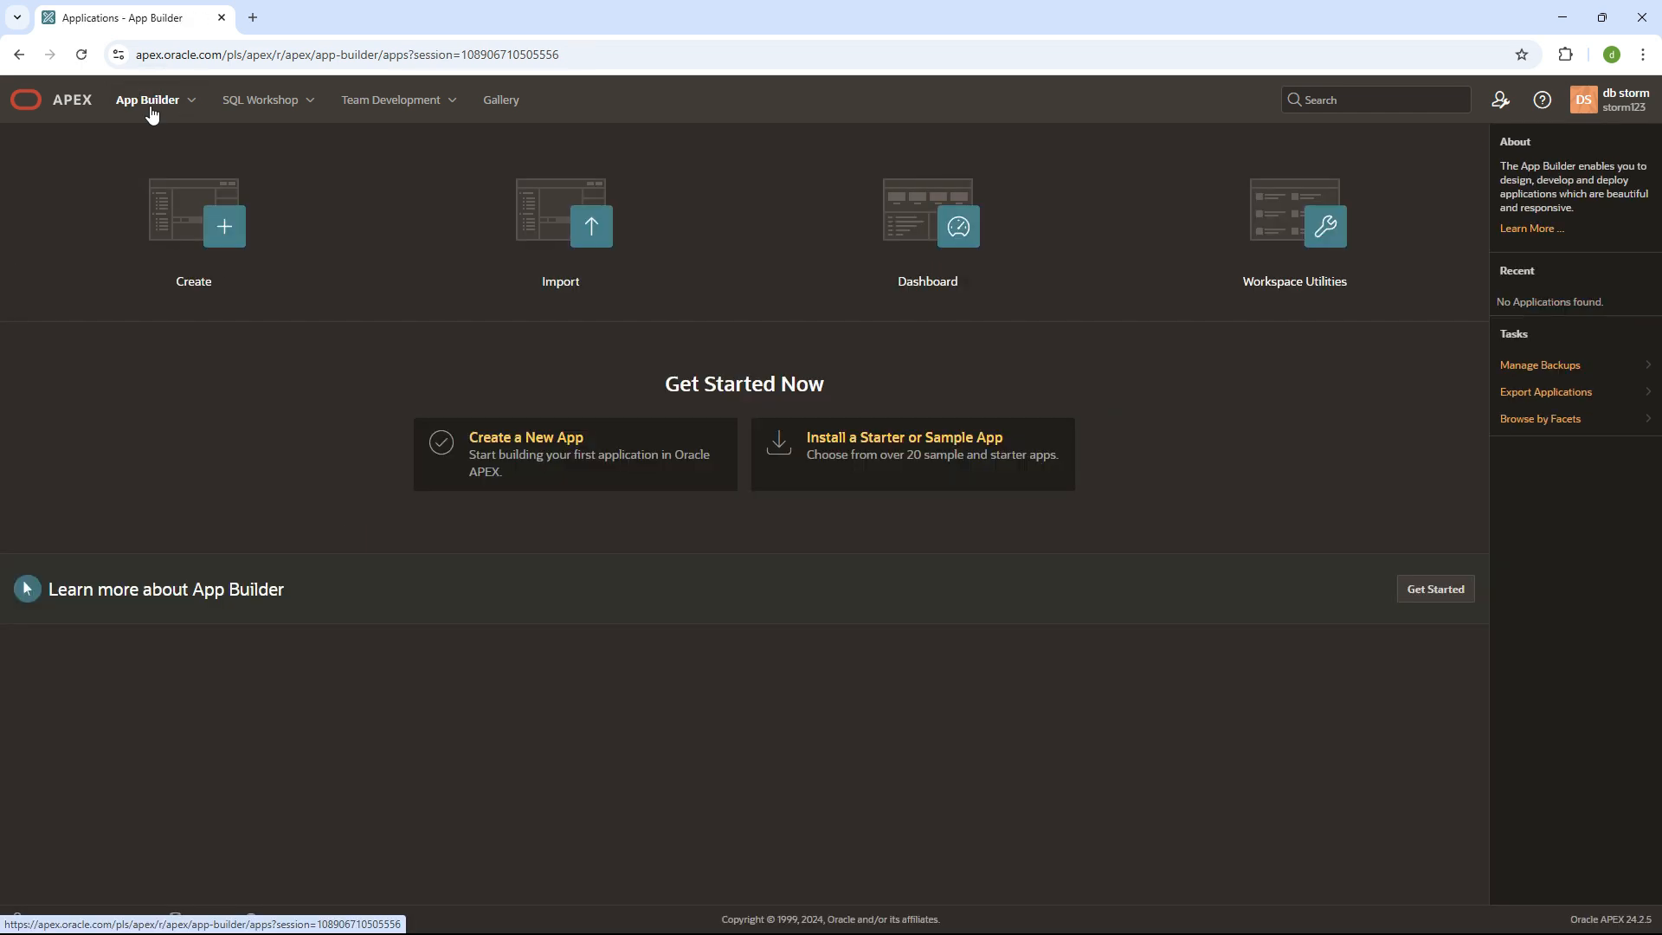
- Launch Paint from the Windows Start search
{"action": "key", "text": "super"}
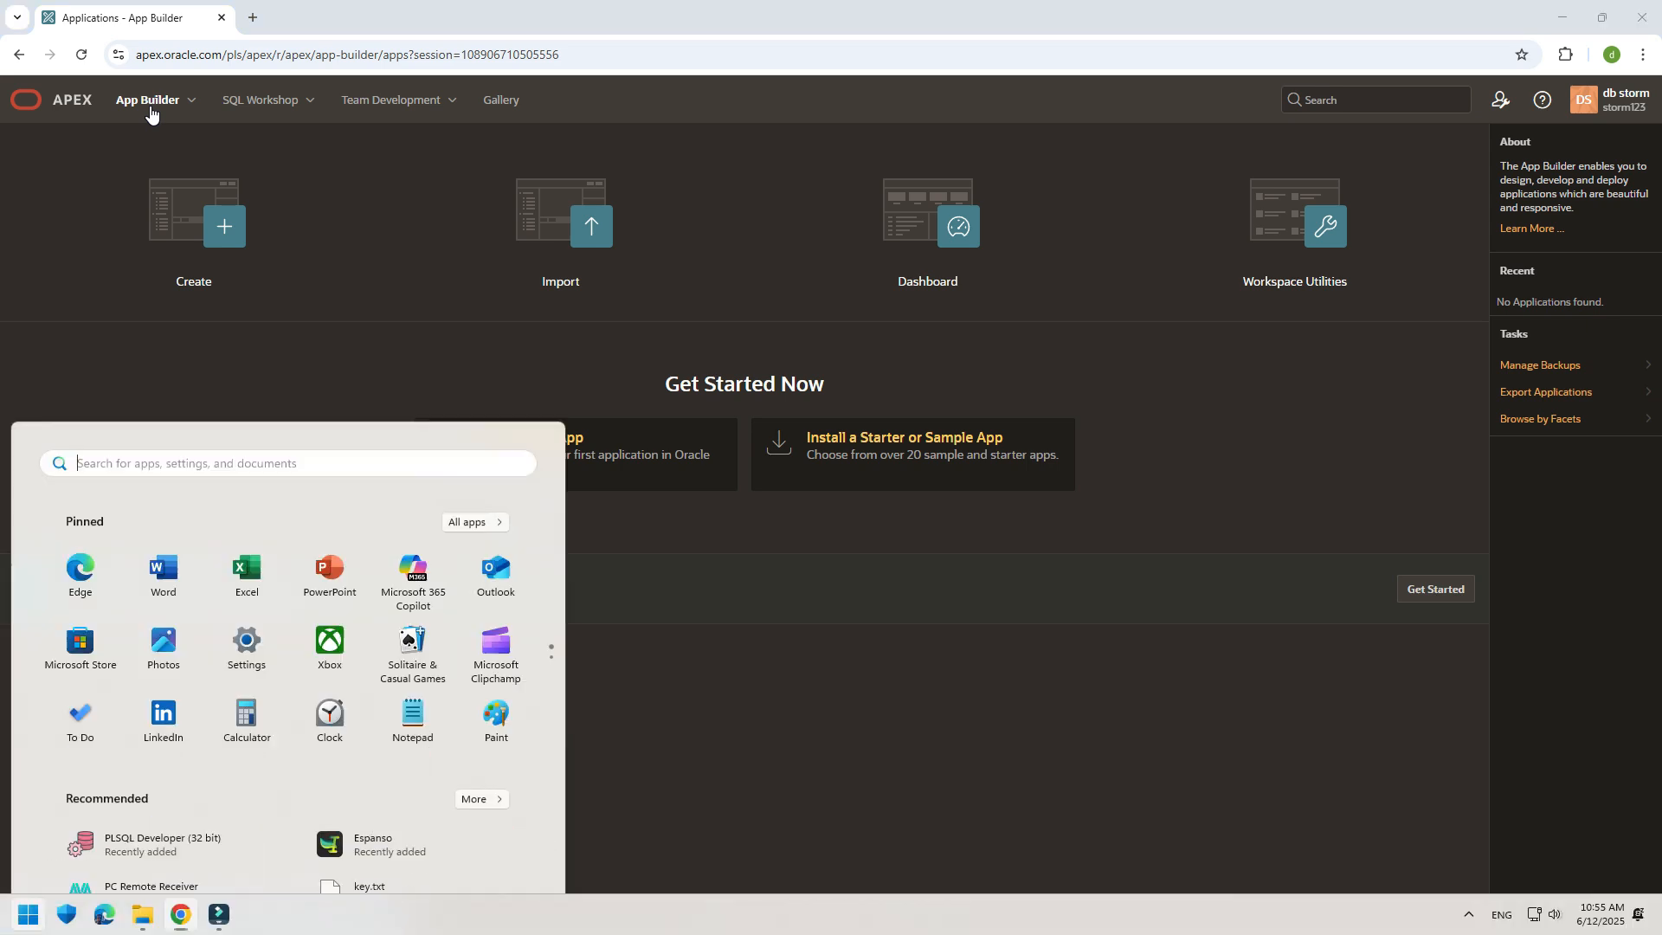
{"action": "type", "text": "pain"}
{"action": "key", "text": "Return"}
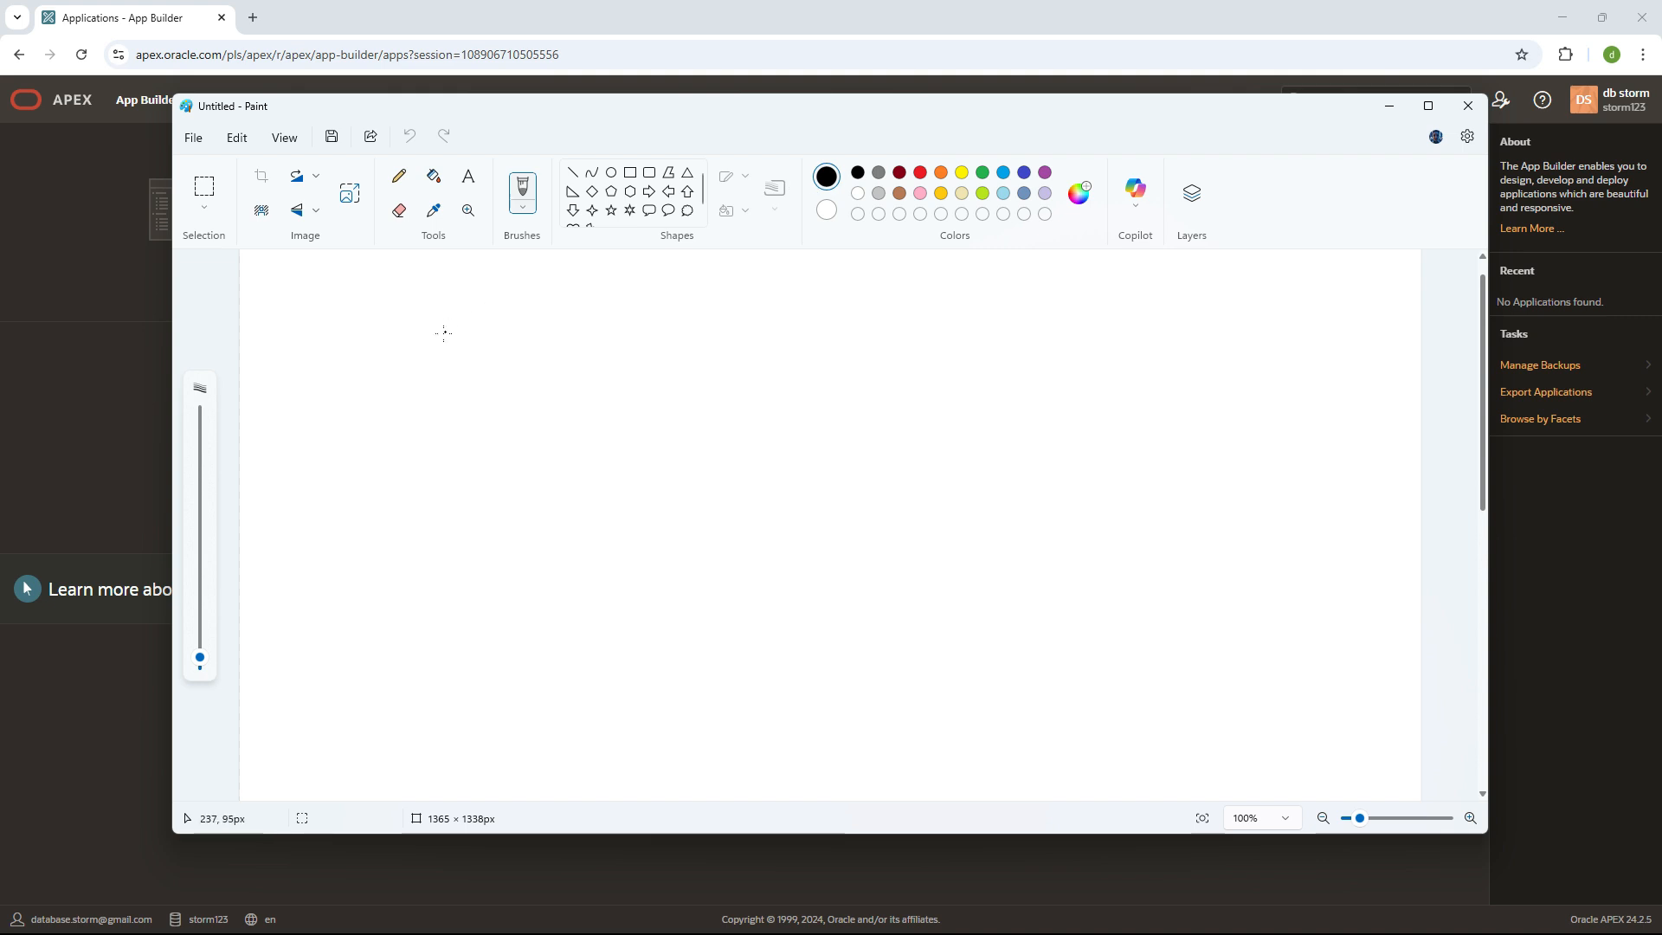
- Sketch a box labelled 'App' with a few extra strokes, then close Paint without saving
{"action": "mouse_move", "coordinate": [444, 332]}
{"action": "left_mouse_down"}
{"action": "mouse_move", "coordinate": [408, 564]}
{"action": "mouse_move", "coordinate": [950, 389]}
{"action": "mouse_move", "coordinate": [396, 329]}
{"action": "left_mouse_up"}
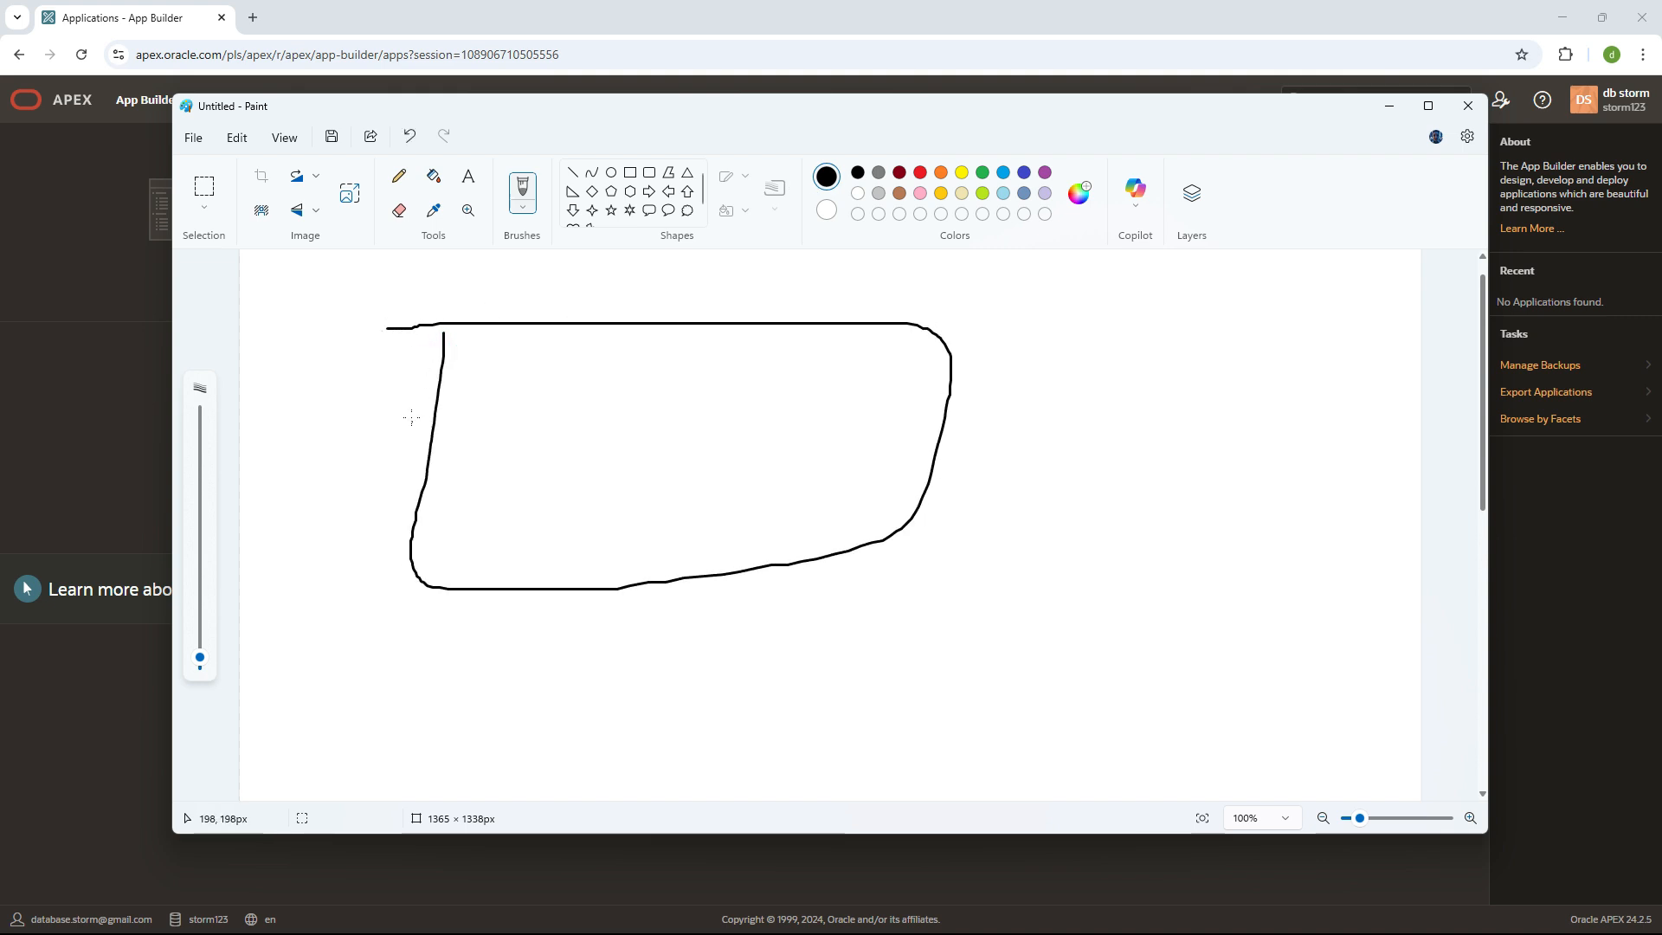
{"action": "mouse_move", "coordinate": [412, 422]}
{"action": "left_mouse_down"}
{"action": "mouse_move", "coordinate": [470, 419]}
{"action": "mouse_move", "coordinate": [512, 370]}
{"action": "mouse_move", "coordinate": [503, 403]}
{"action": "mouse_move", "coordinate": [539, 448]}
{"action": "left_mouse_up"}
{"action": "mouse_move", "coordinate": [534, 391]}
{"action": "left_mouse_down"}
{"action": "mouse_move", "coordinate": [545, 374]}
{"action": "mouse_move", "coordinate": [535, 391]}
{"action": "left_mouse_up"}
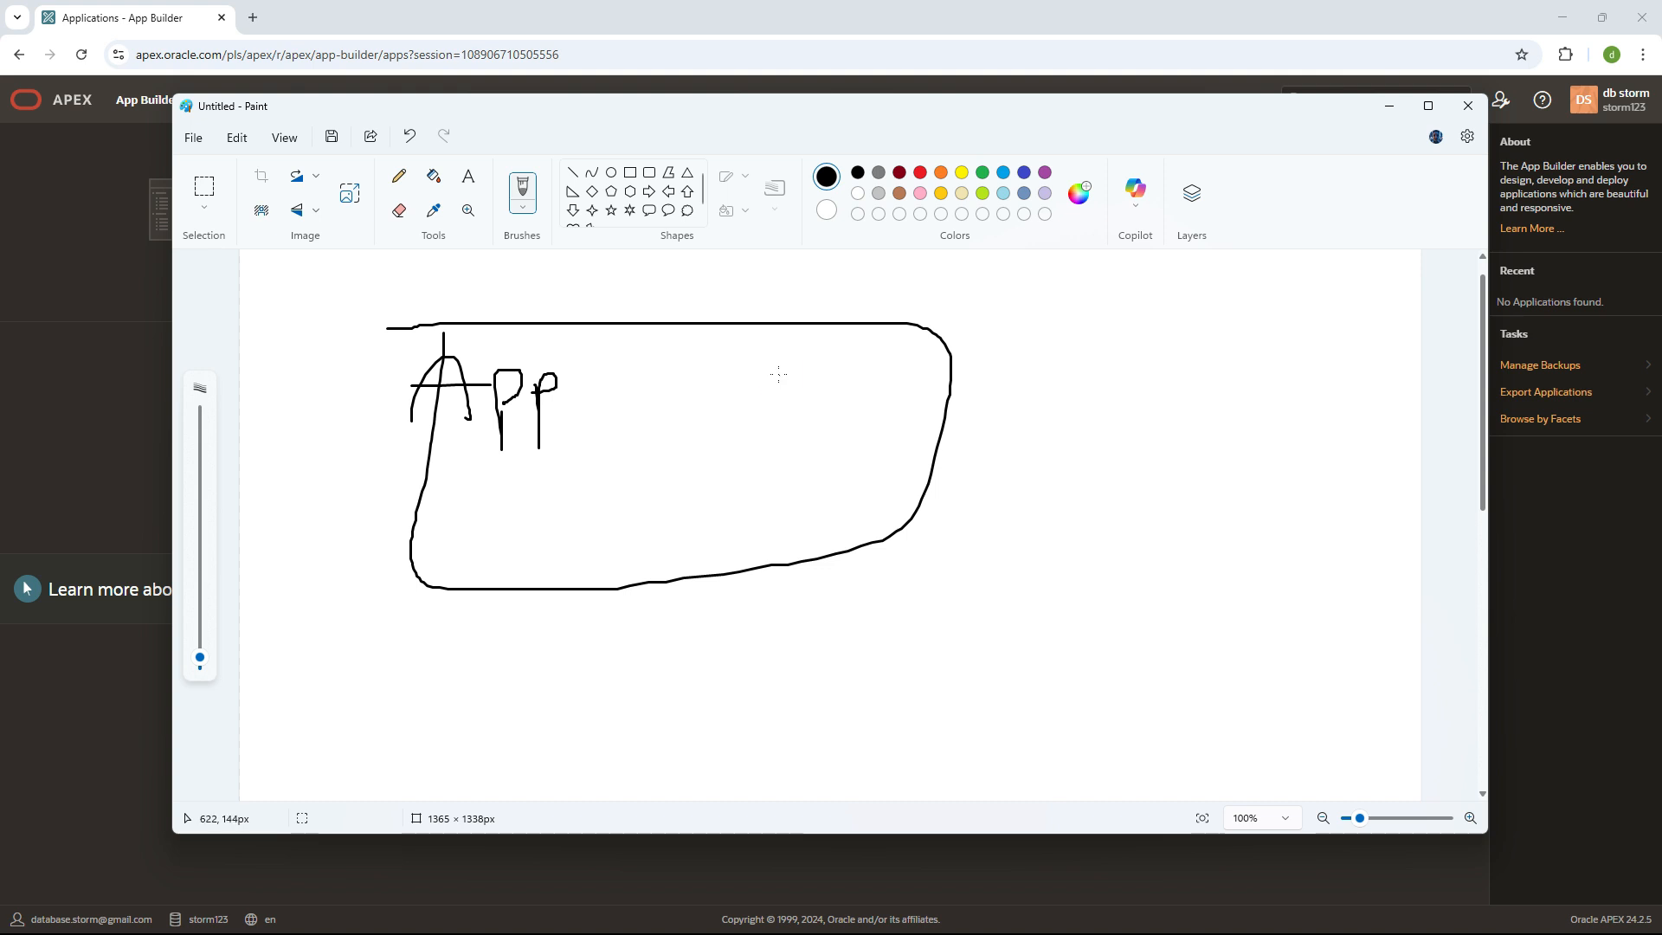
{"action": "mouse_move", "coordinate": [778, 374]}
{"action": "left_mouse_down"}
{"action": "mouse_move", "coordinate": [645, 467]}
{"action": "mouse_move", "coordinate": [765, 355]}
{"action": "mouse_move", "coordinate": [775, 473]}
{"action": "mouse_move", "coordinate": [859, 381]}
{"action": "mouse_move", "coordinate": [812, 374]}
{"action": "left_mouse_up"}
{"action": "mouse_move", "coordinate": [694, 423]}
{"action": "left_mouse_down"}
{"action": "mouse_move", "coordinate": [693, 463]}
{"action": "mouse_move", "coordinate": [788, 485]}
{"action": "mouse_move", "coordinate": [682, 419]}
{"action": "left_mouse_up"}
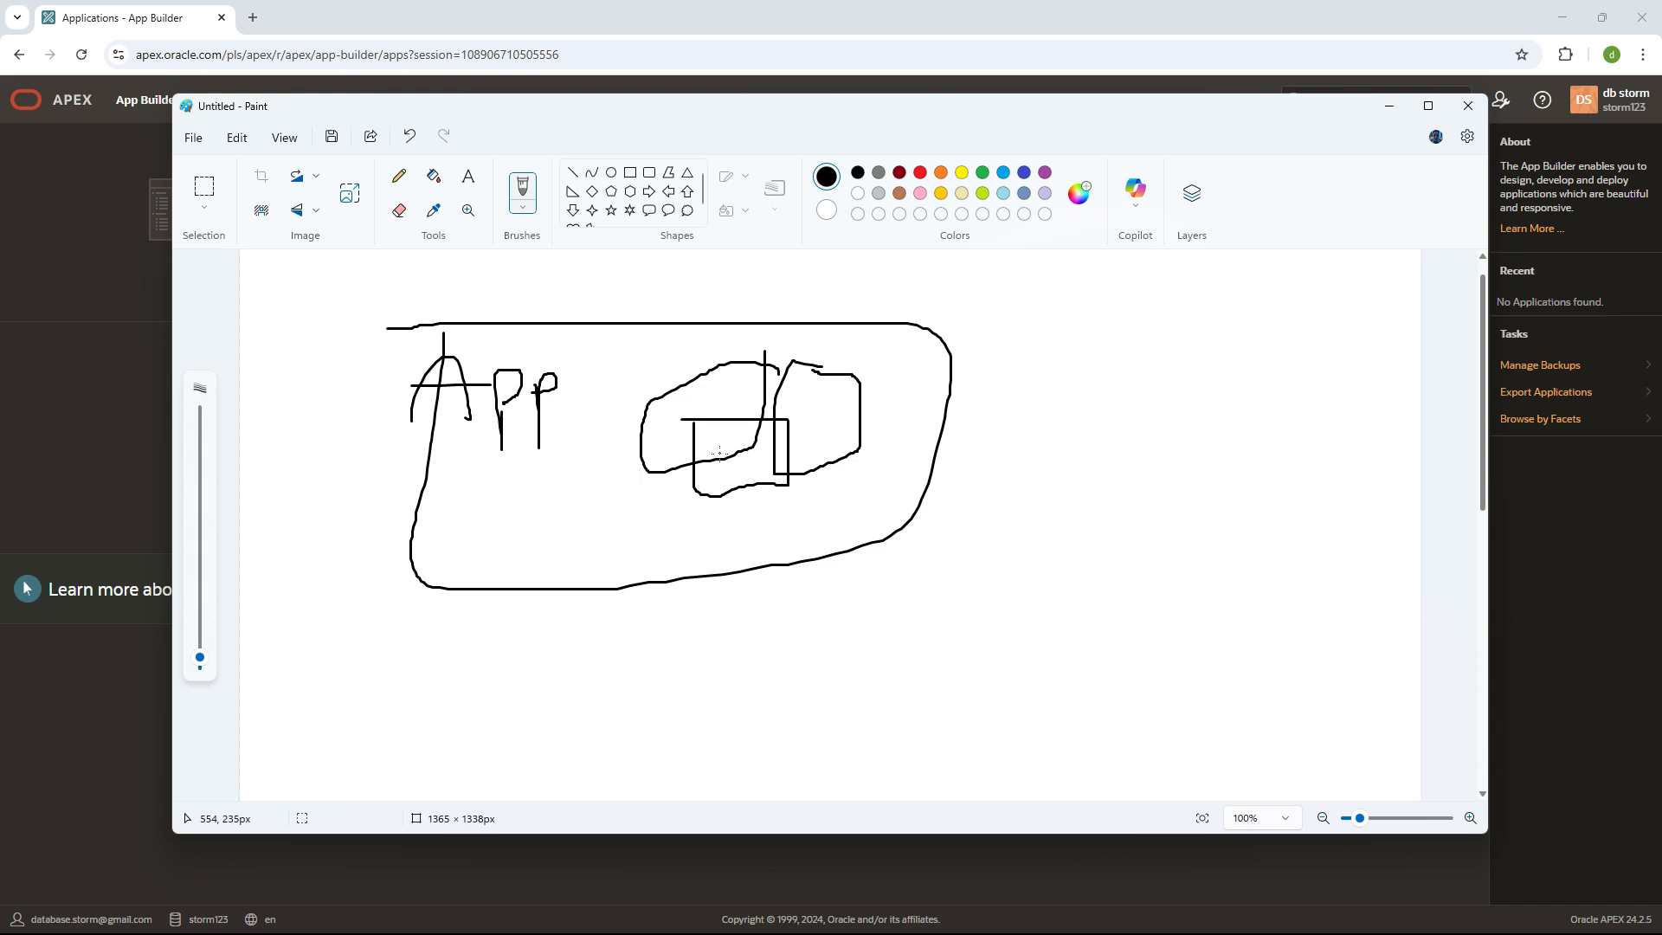
{"action": "left_click", "coordinate": [1468, 105]}
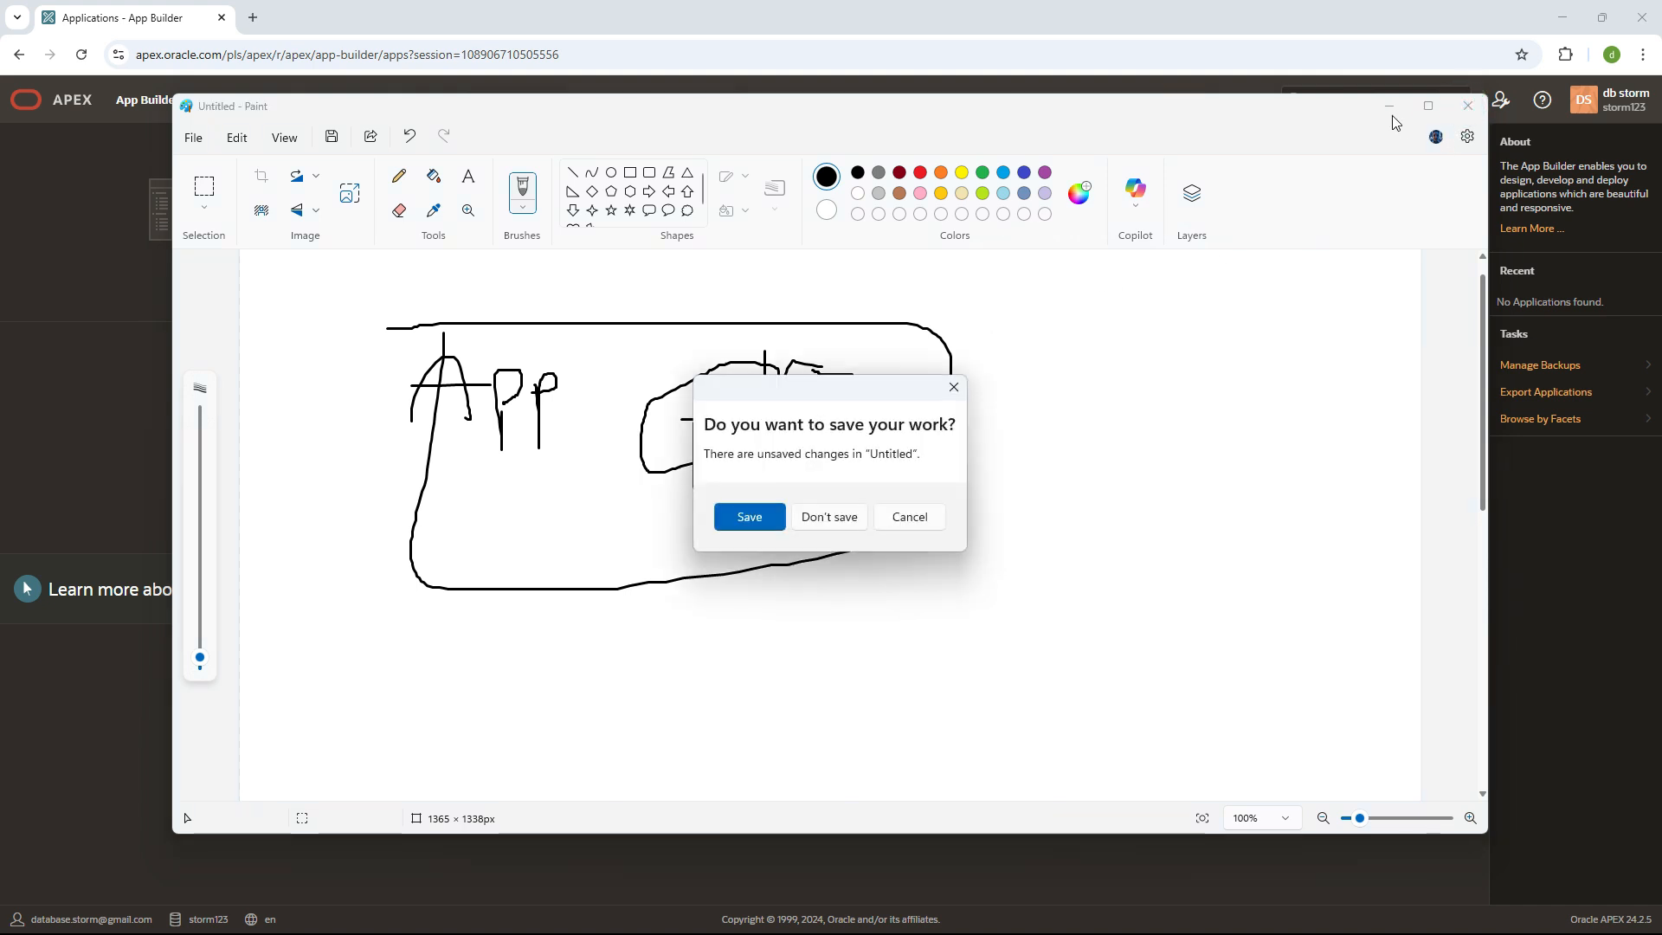
{"action": "left_click", "coordinate": [863, 520]}
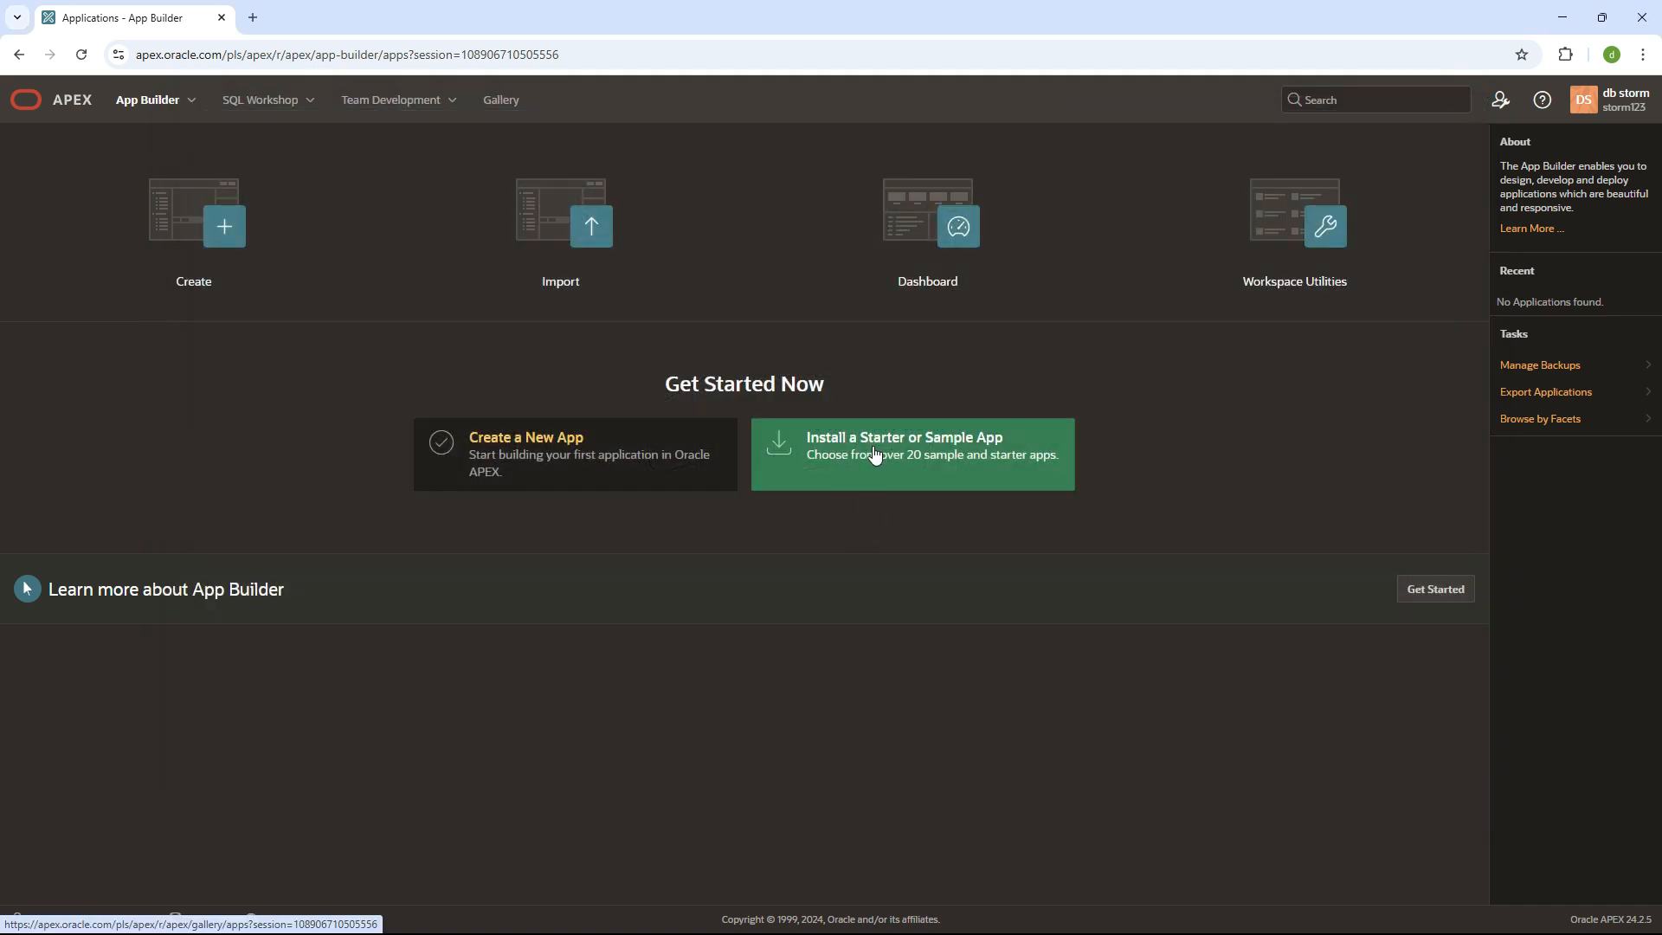
- Start a new application and enter 'Point of Sale' as its name
{"action": "left_click", "coordinate": [173, 250]}
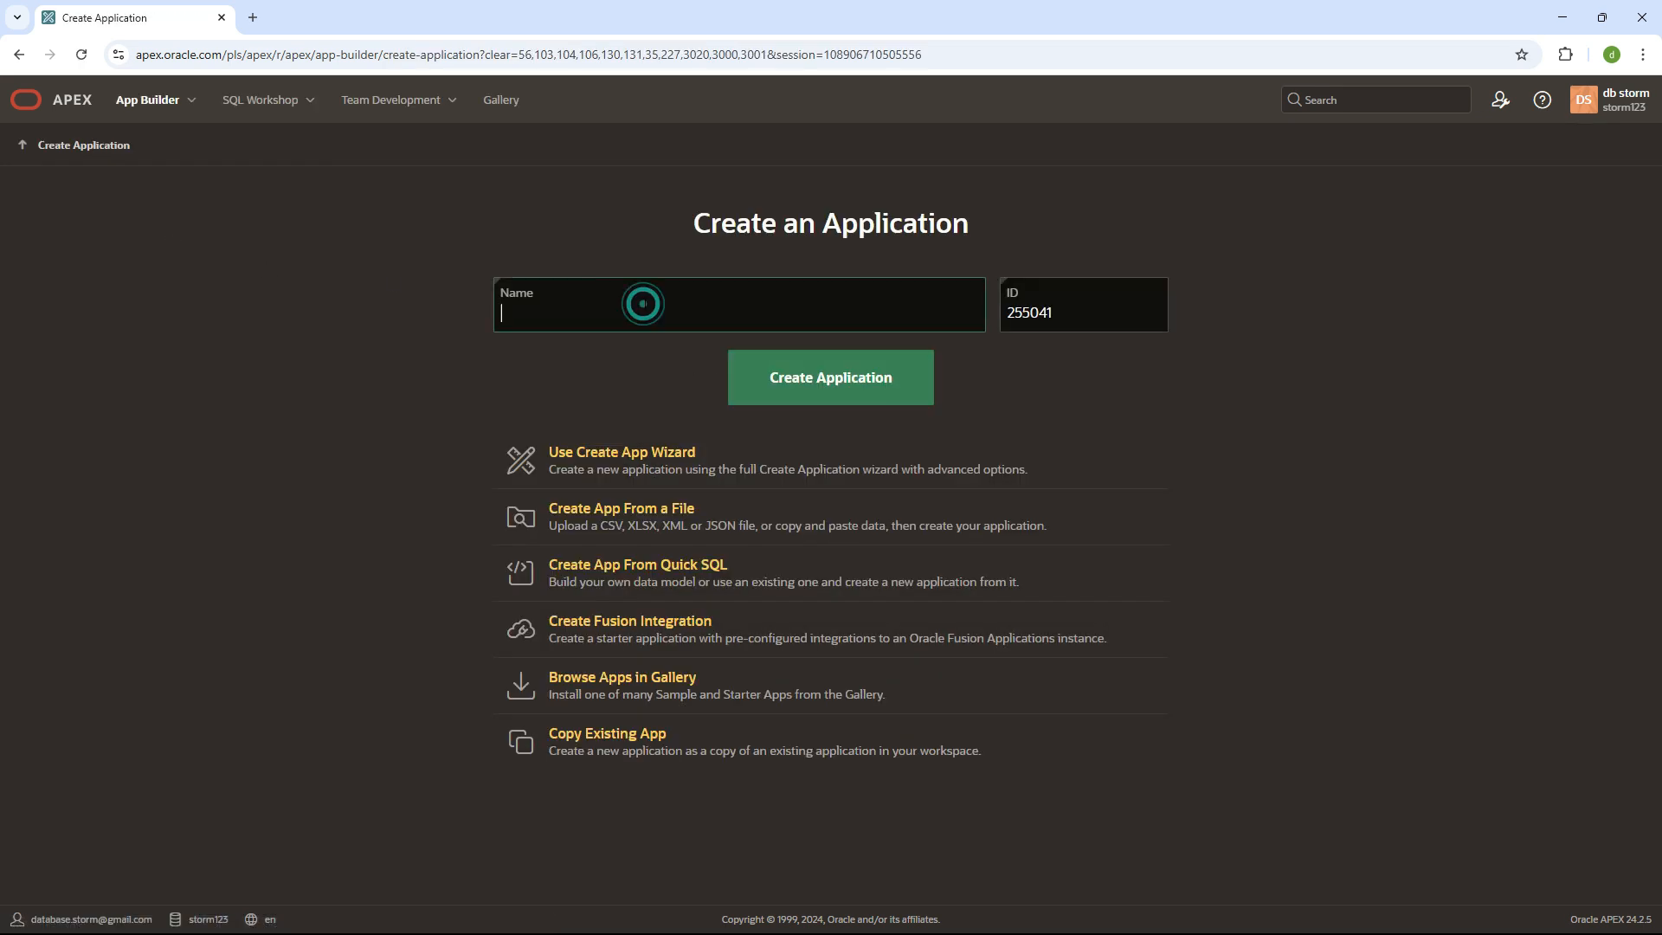
{"action": "type", "text": "Point of Sale"}
{"action": "left_click_drag", "start_coordinate": [645, 304], "coordinate": [464, 316]}
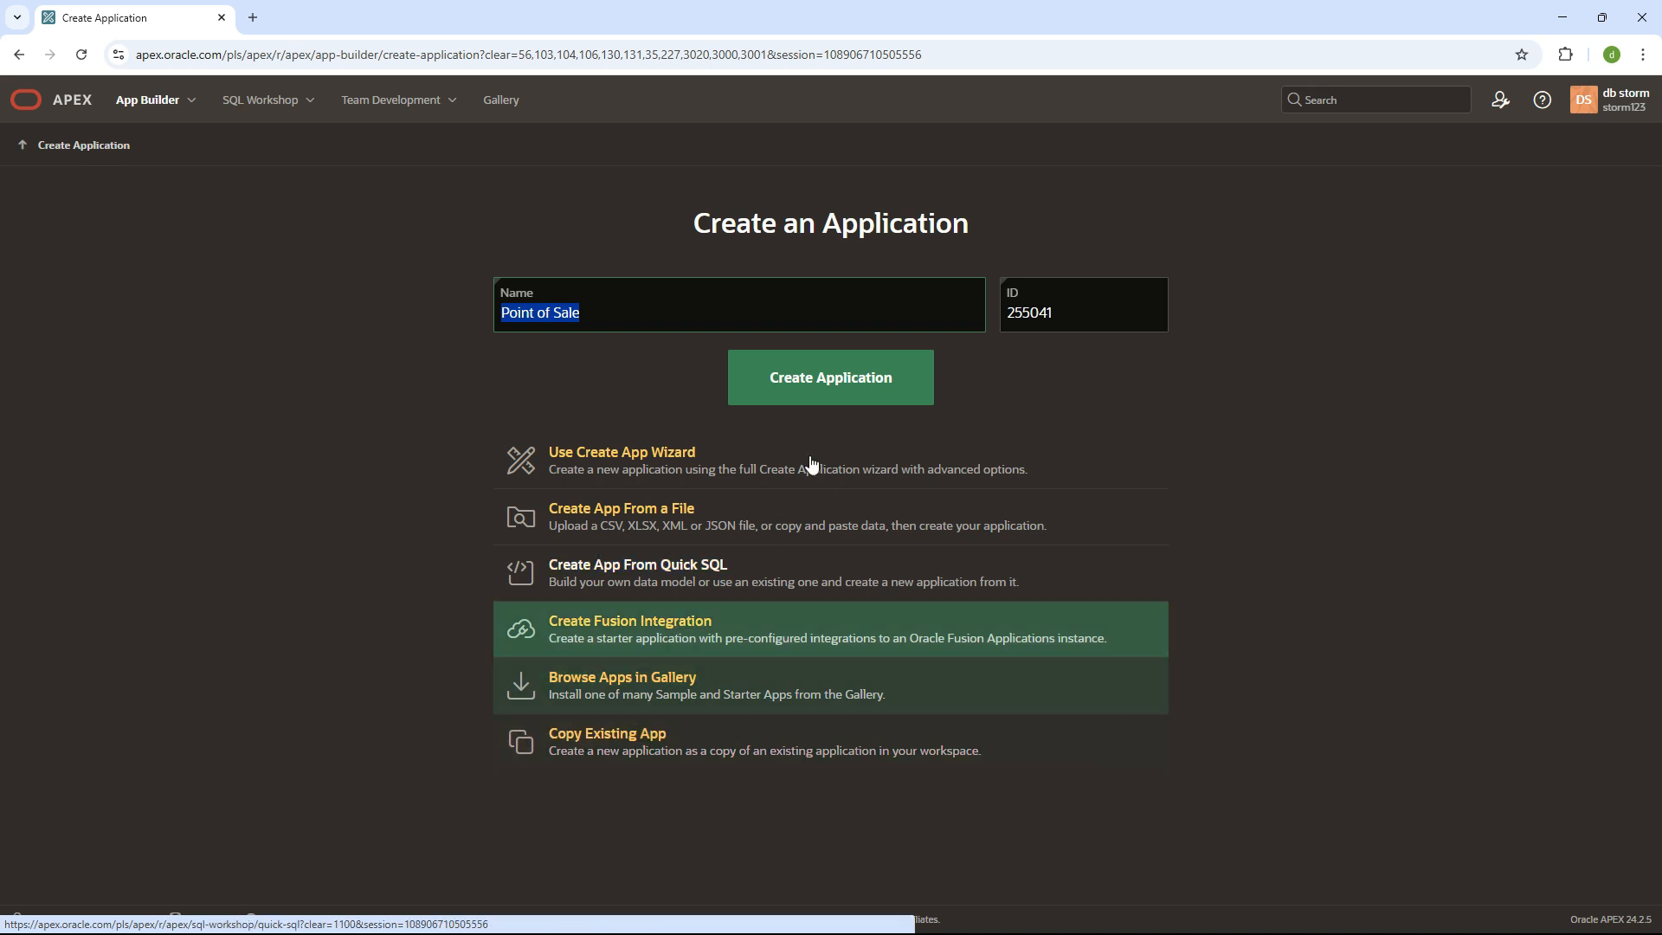
- Create the Point of Sale app, run Page 1, and sign in with the prefilled login
{"action": "left_click", "coordinate": [839, 378]}
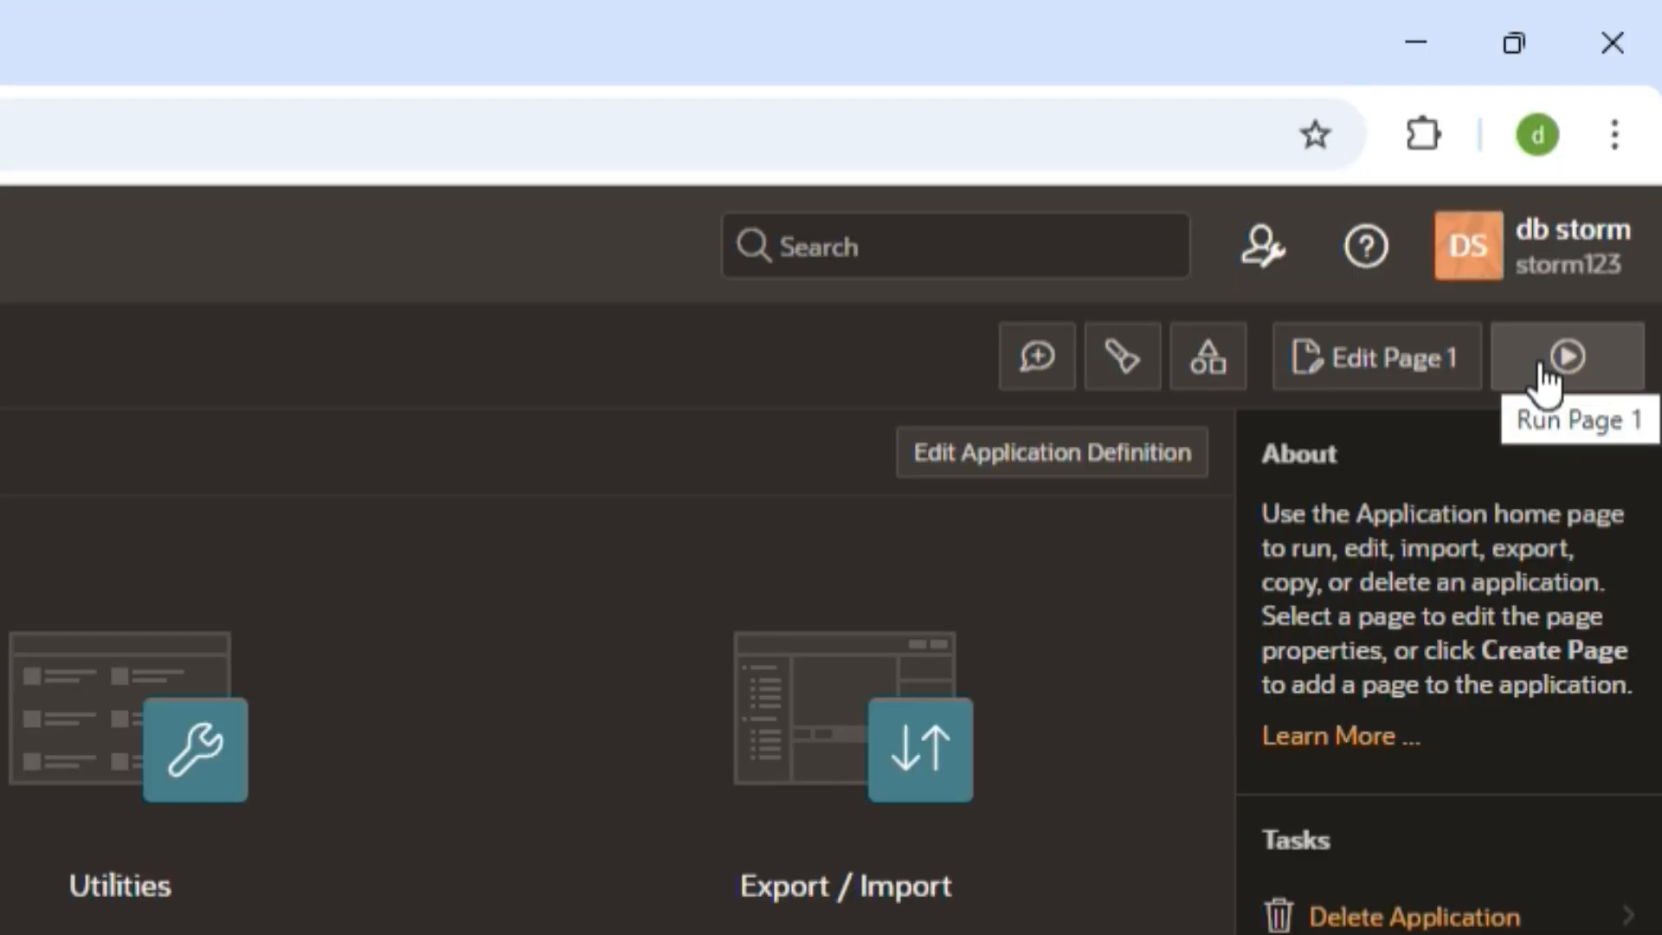
{"action": "left_click", "coordinate": [1541, 364]}
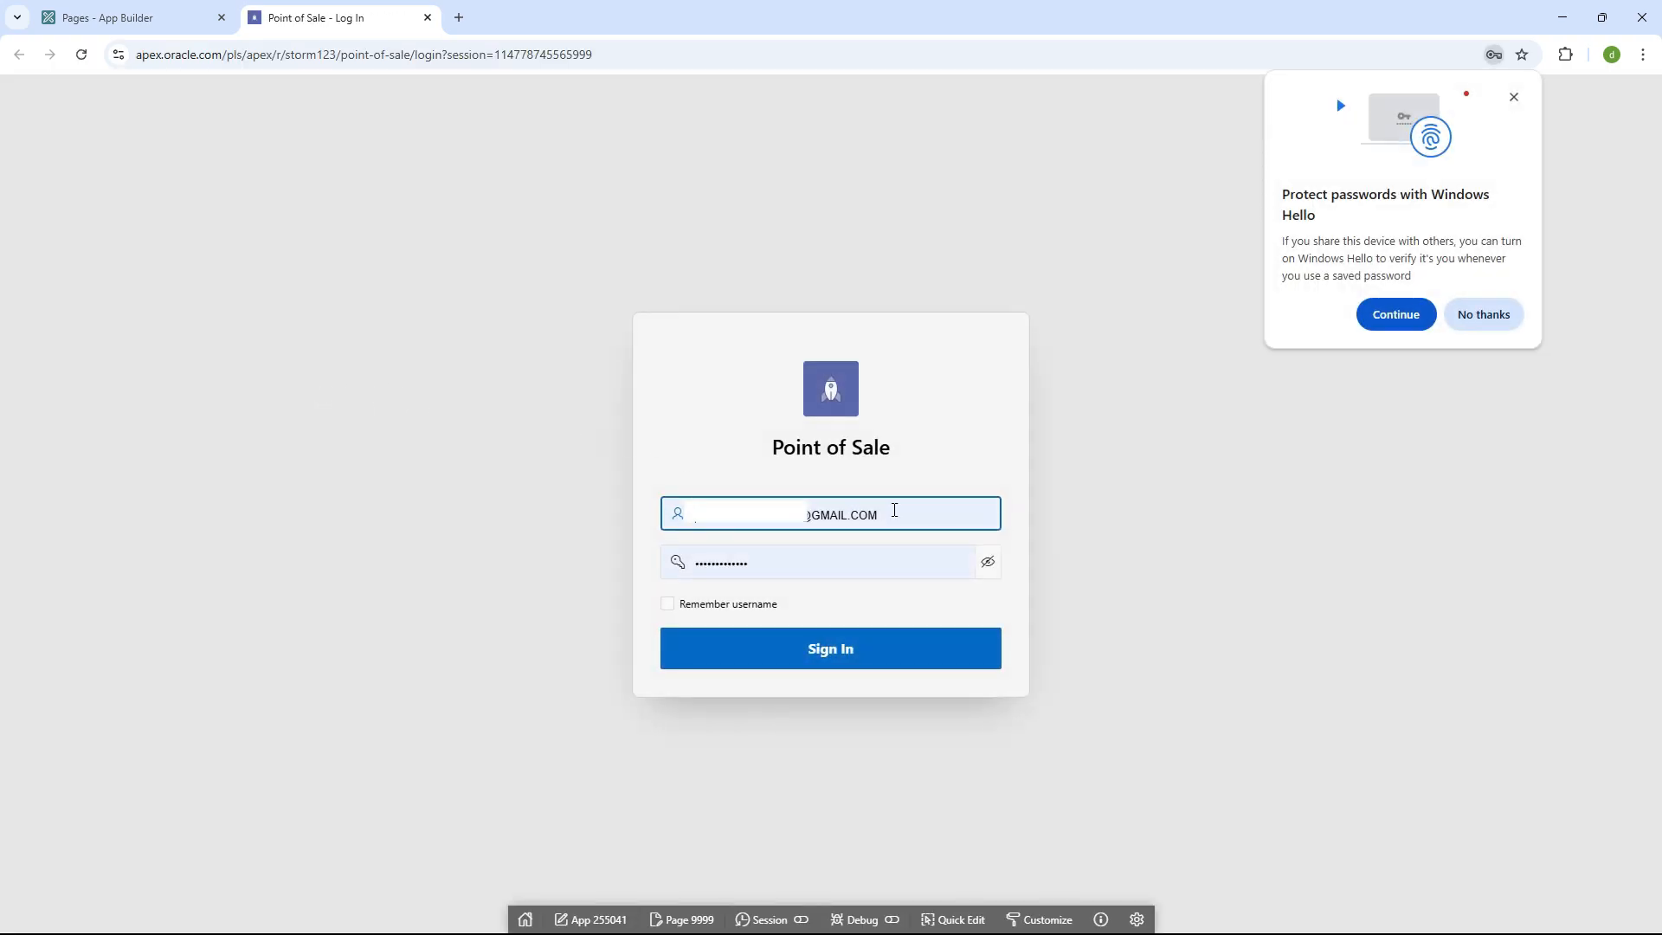
{"action": "left_click", "coordinate": [1484, 314]}
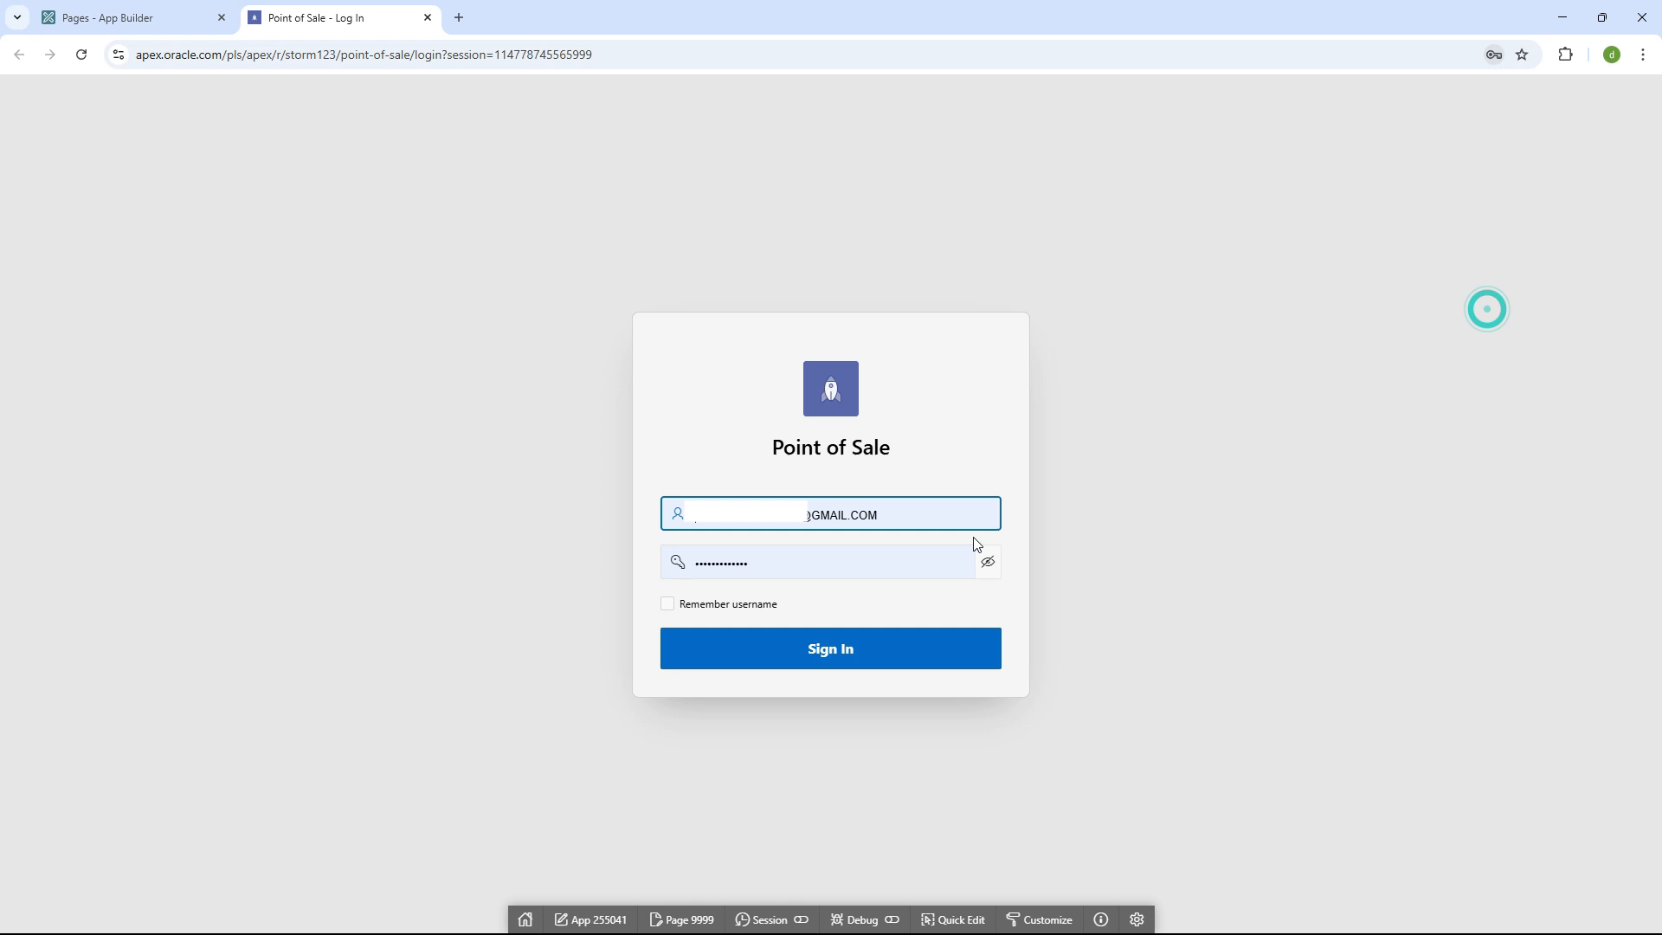
{"action": "double_click", "coordinate": [932, 512]}
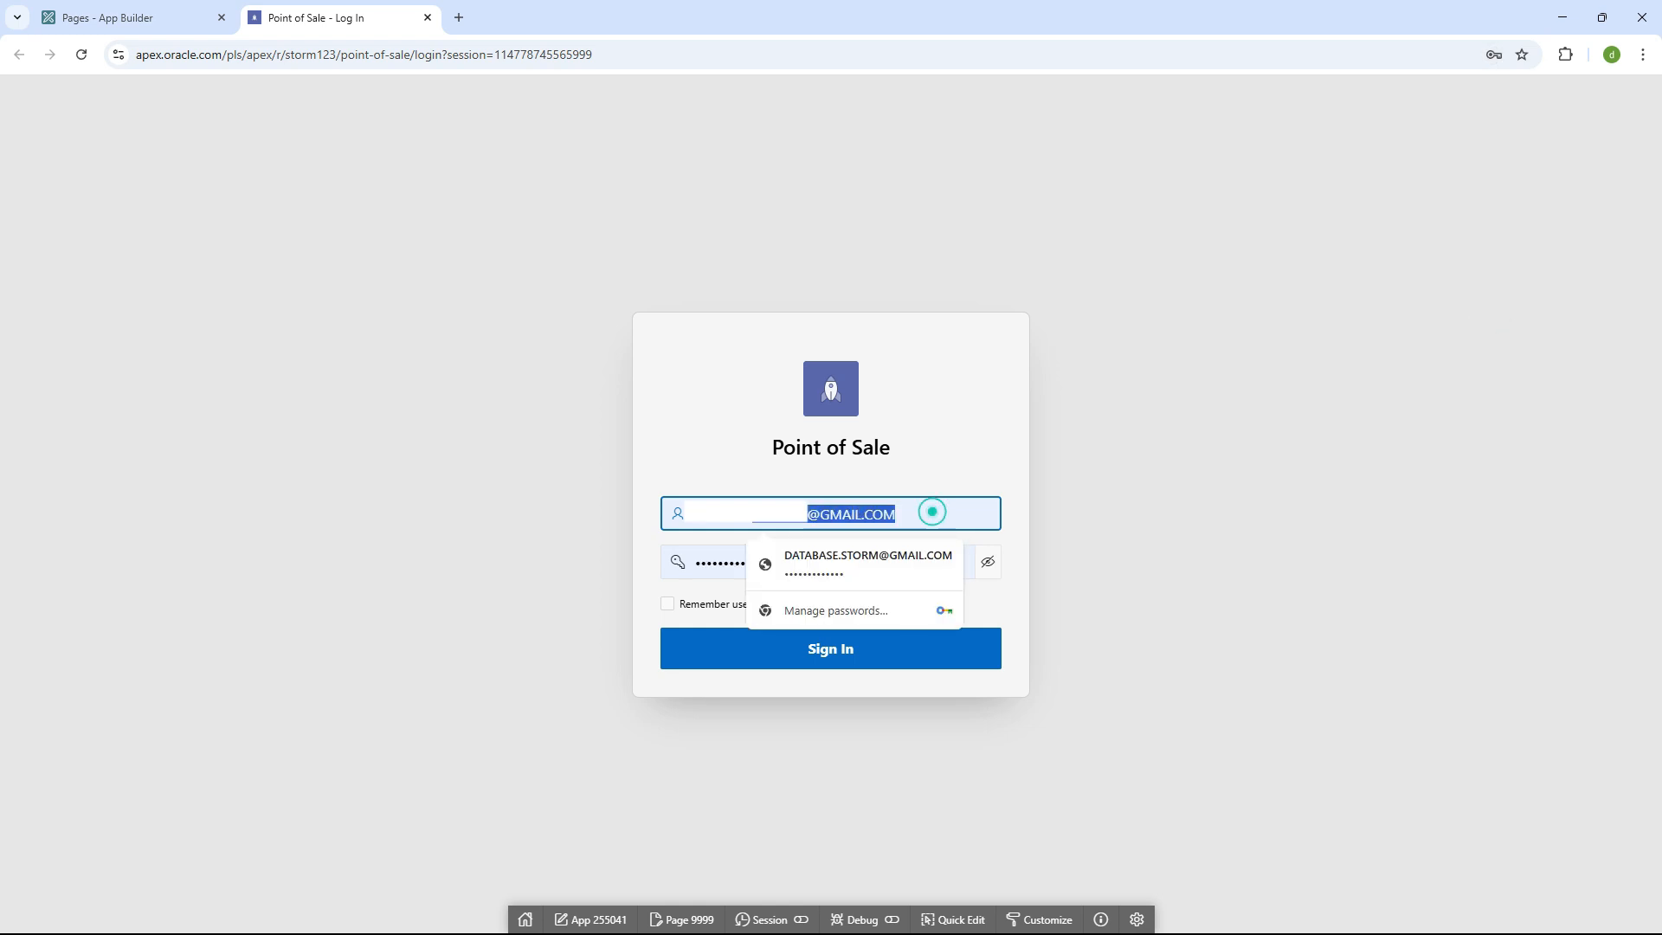
{"action": "left_click", "coordinate": [705, 554]}
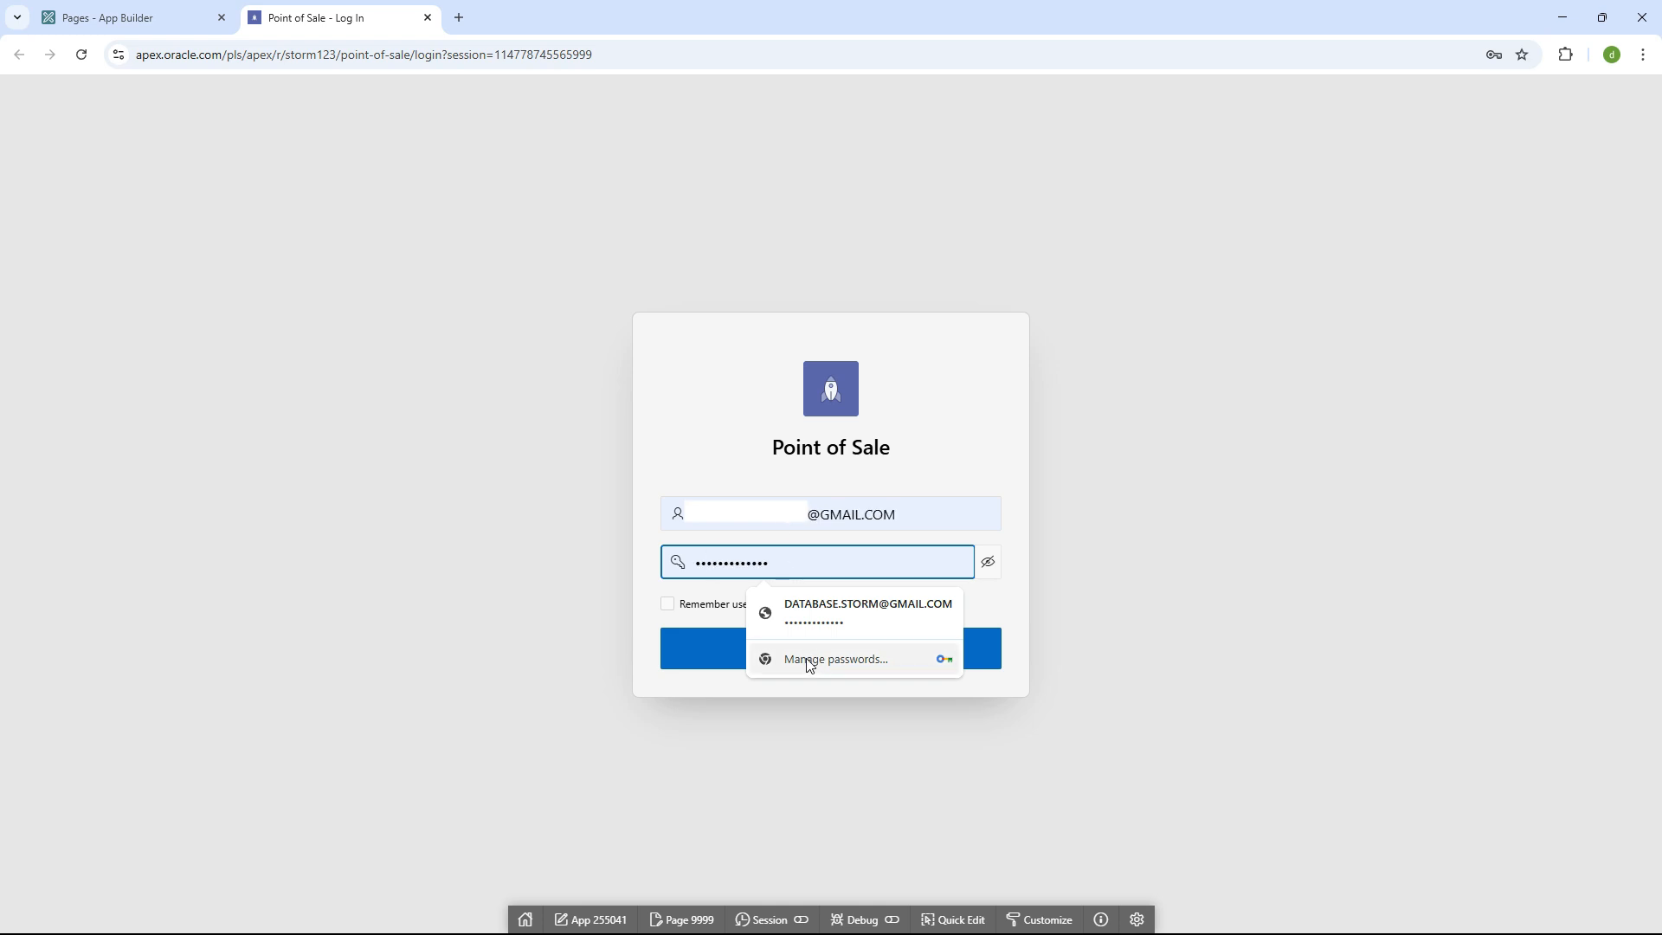
{"action": "left_click", "coordinate": [684, 645]}
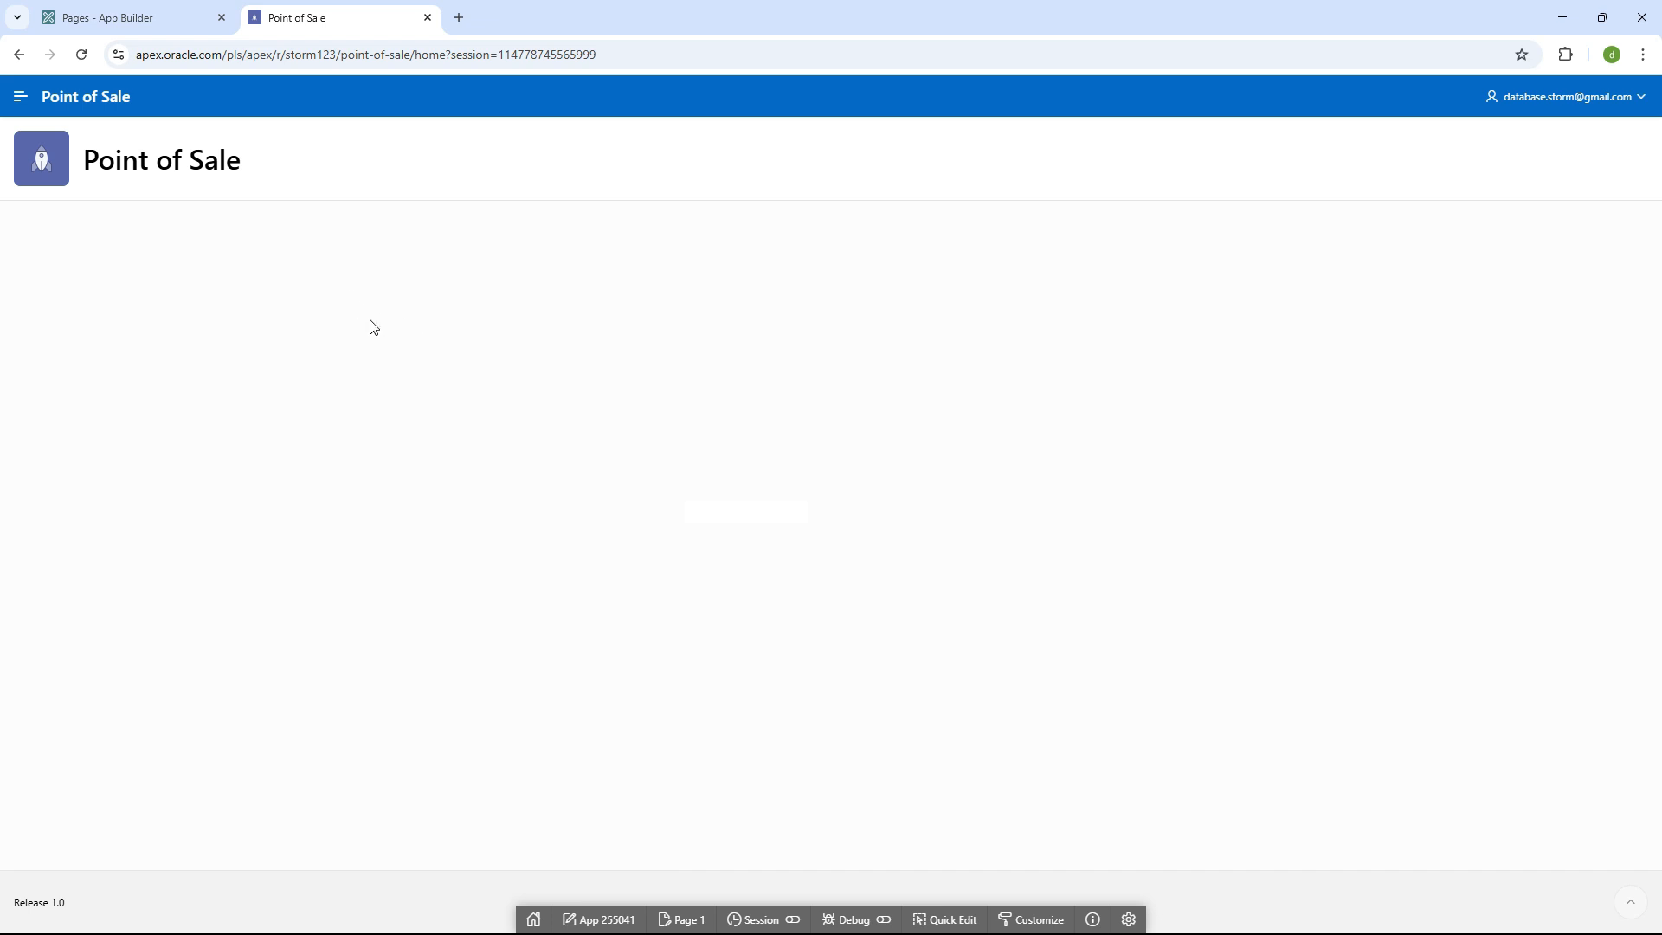
- Check that the navigation menu holds only Home, then sign out of Point of Sale
{"action": "left_click_drag", "start_coordinate": [95, 151], "coordinate": [264, 176]}
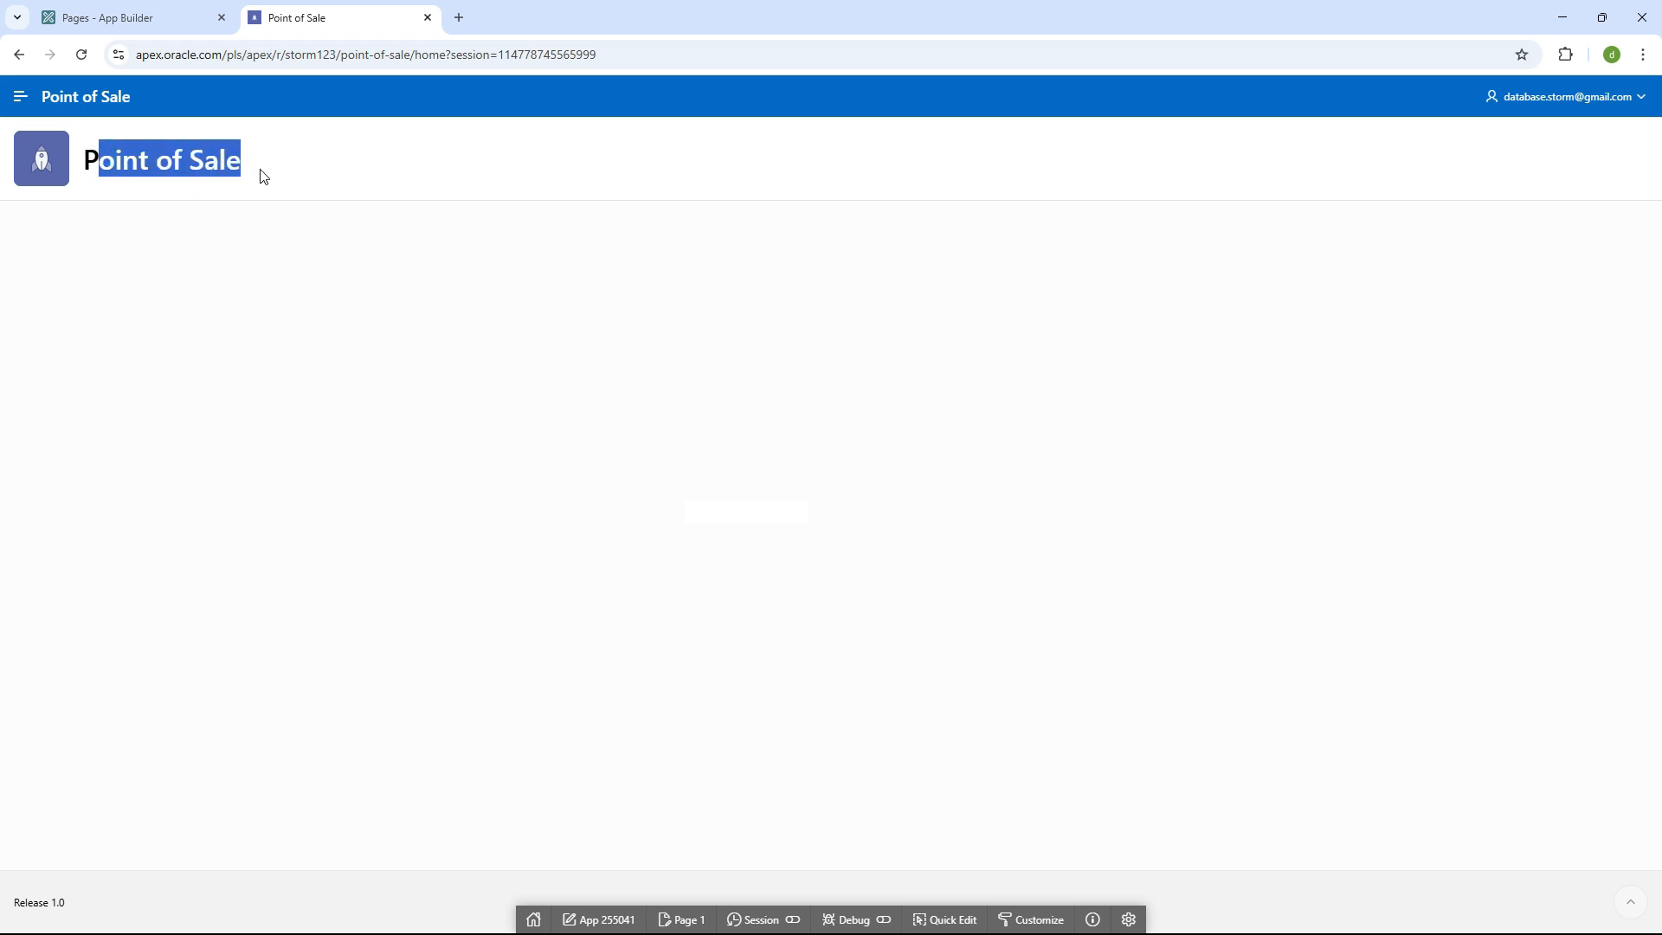
{"action": "left_click", "coordinate": [20, 99]}
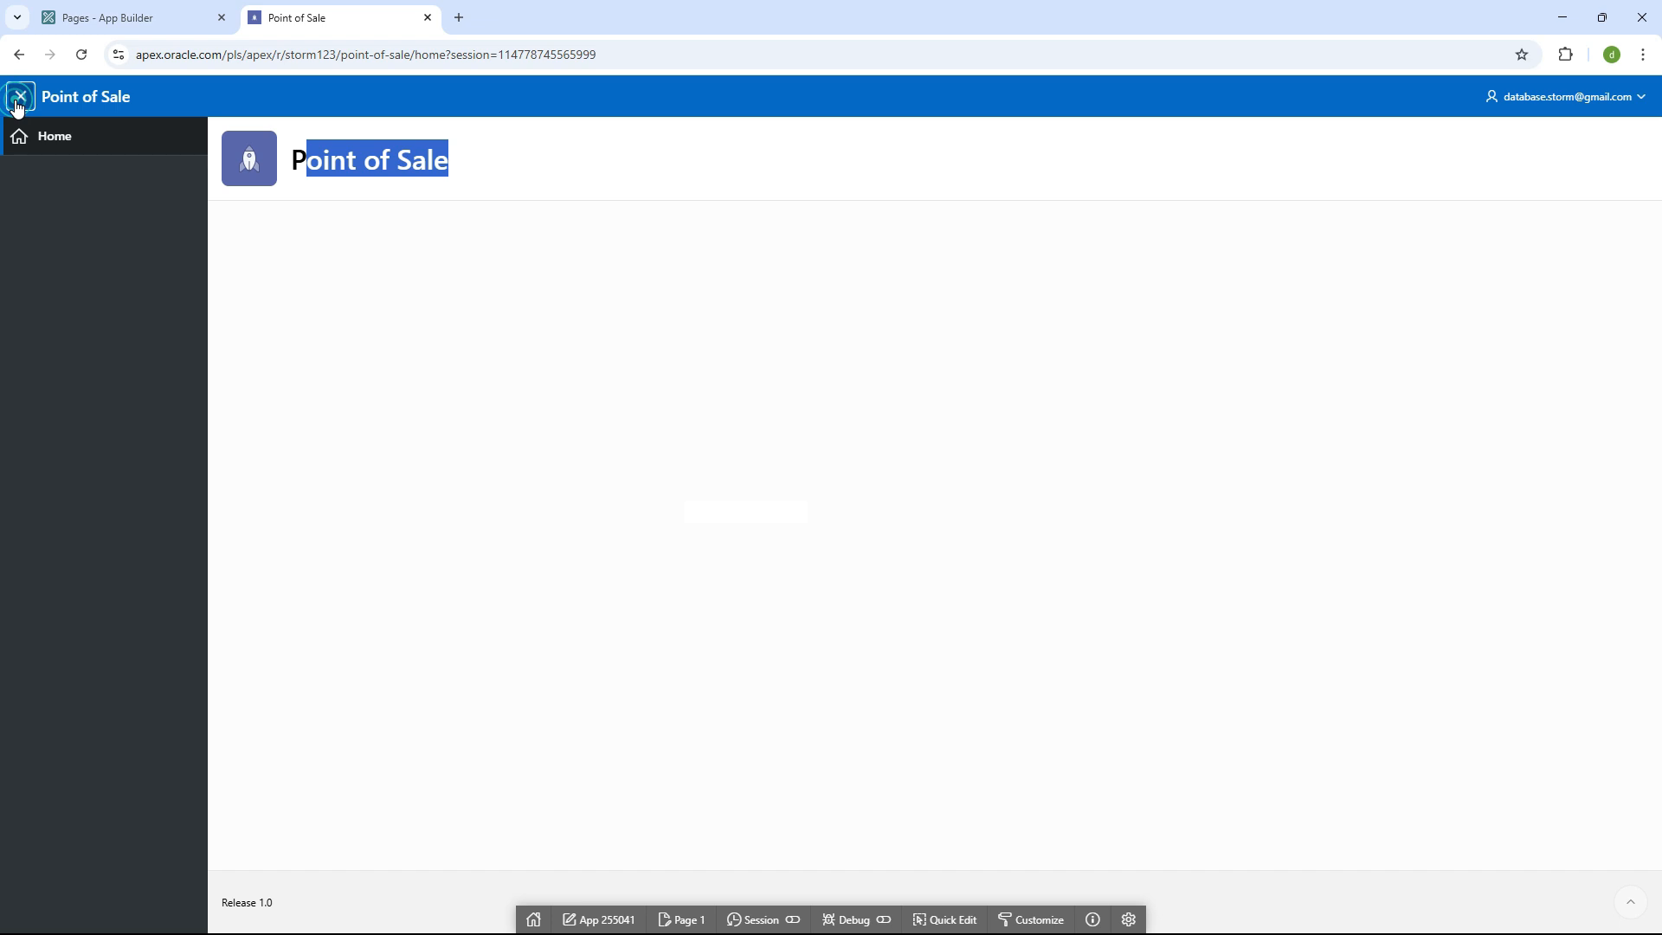
{"action": "left_click", "coordinate": [17, 104]}
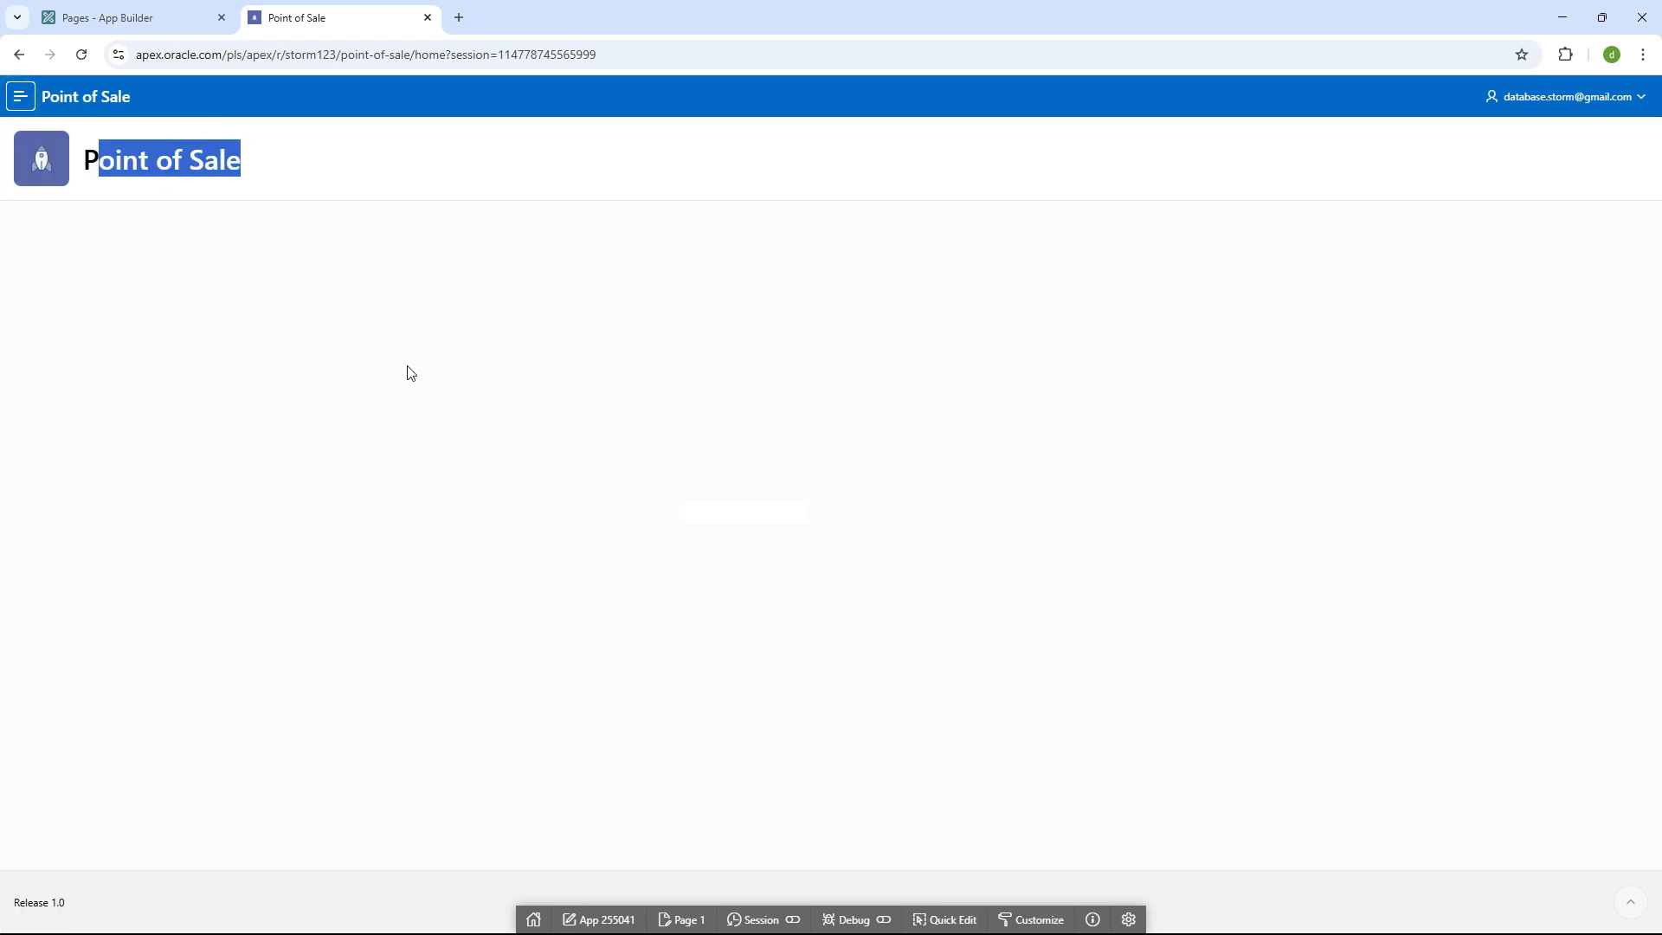
{"action": "left_click", "coordinate": [1639, 97]}
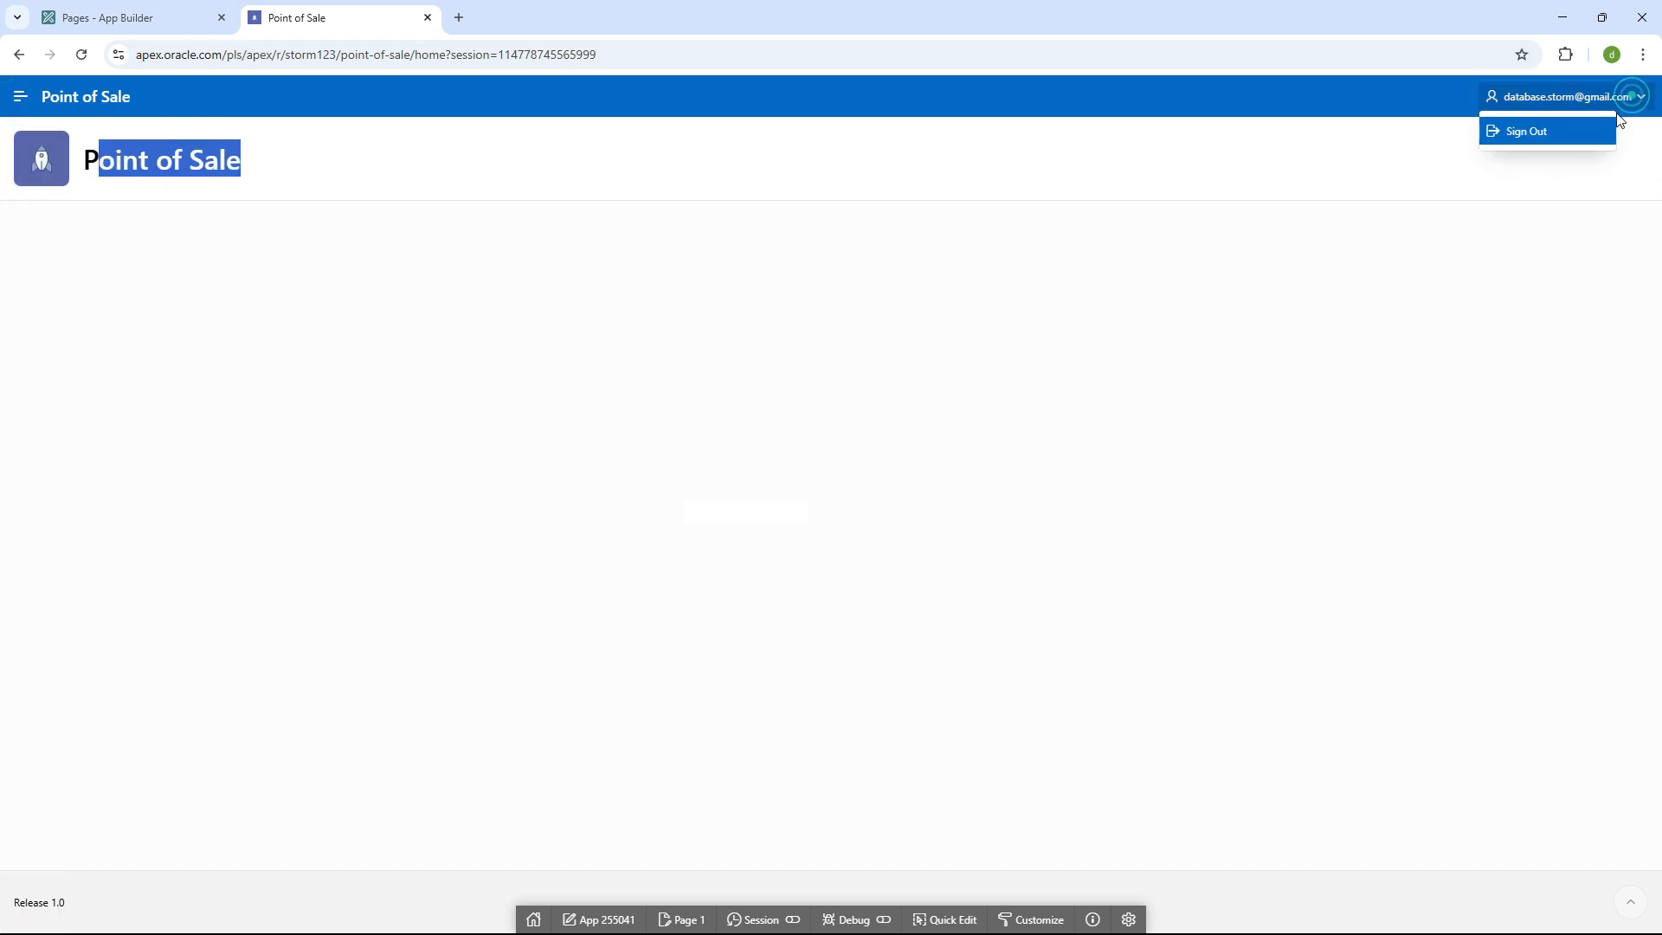
{"action": "left_click", "coordinate": [1527, 133]}
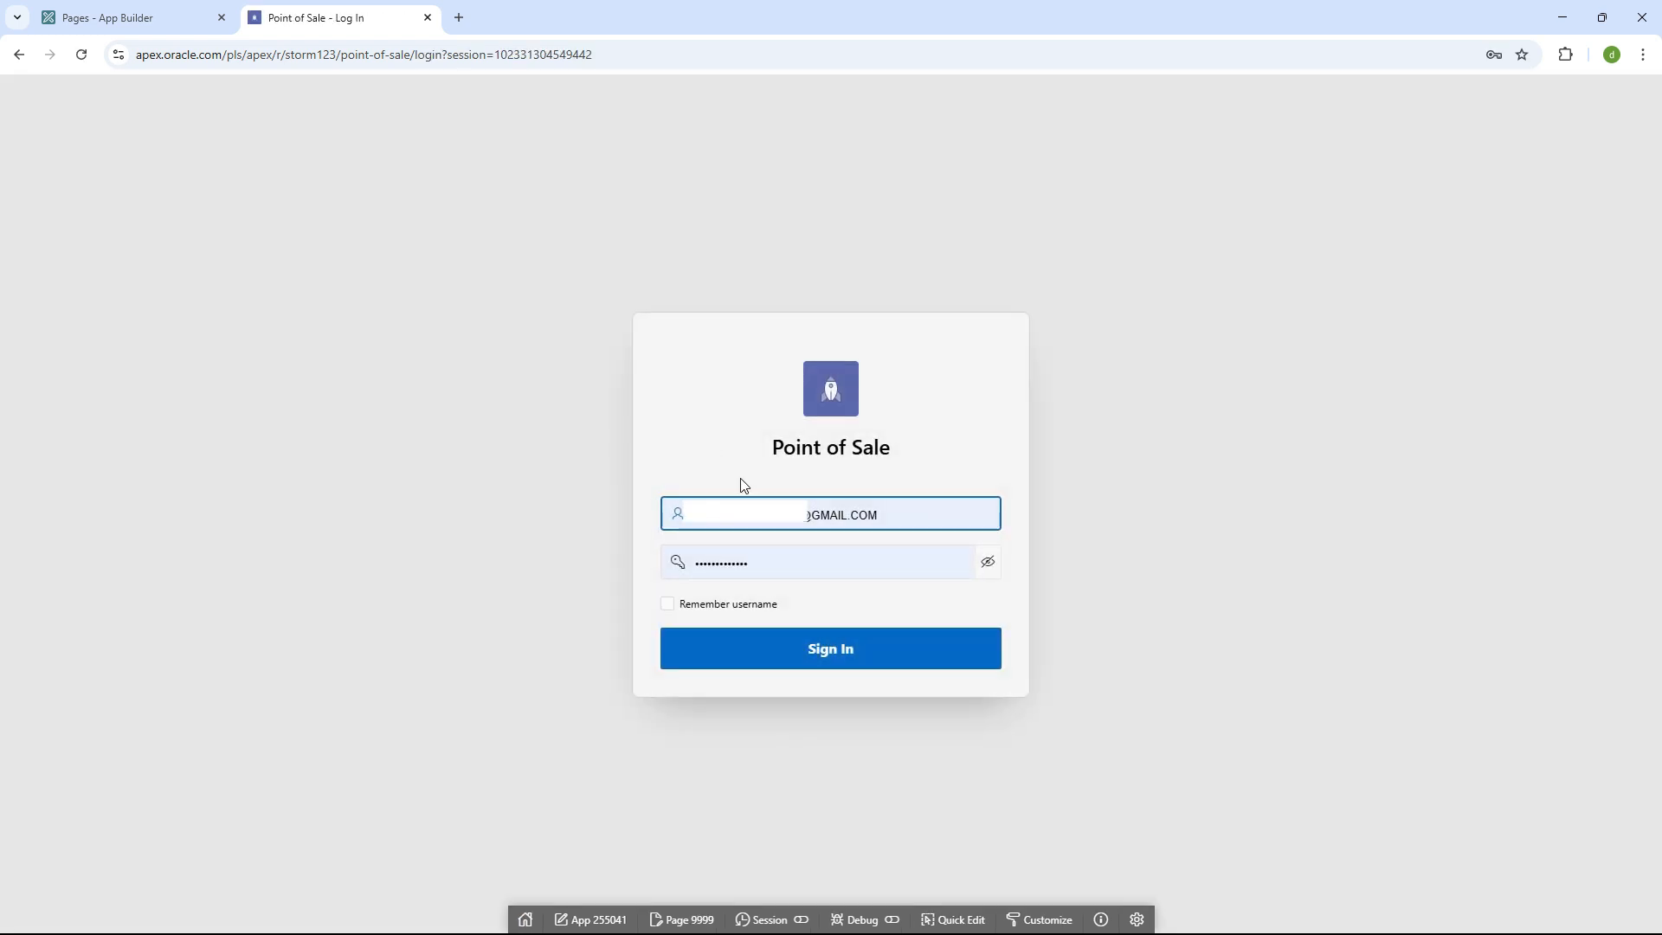
- Select the prefilled login fields, then search Windows for 'user' to reach Other Users settings
{"action": "left_click", "coordinate": [781, 520]}
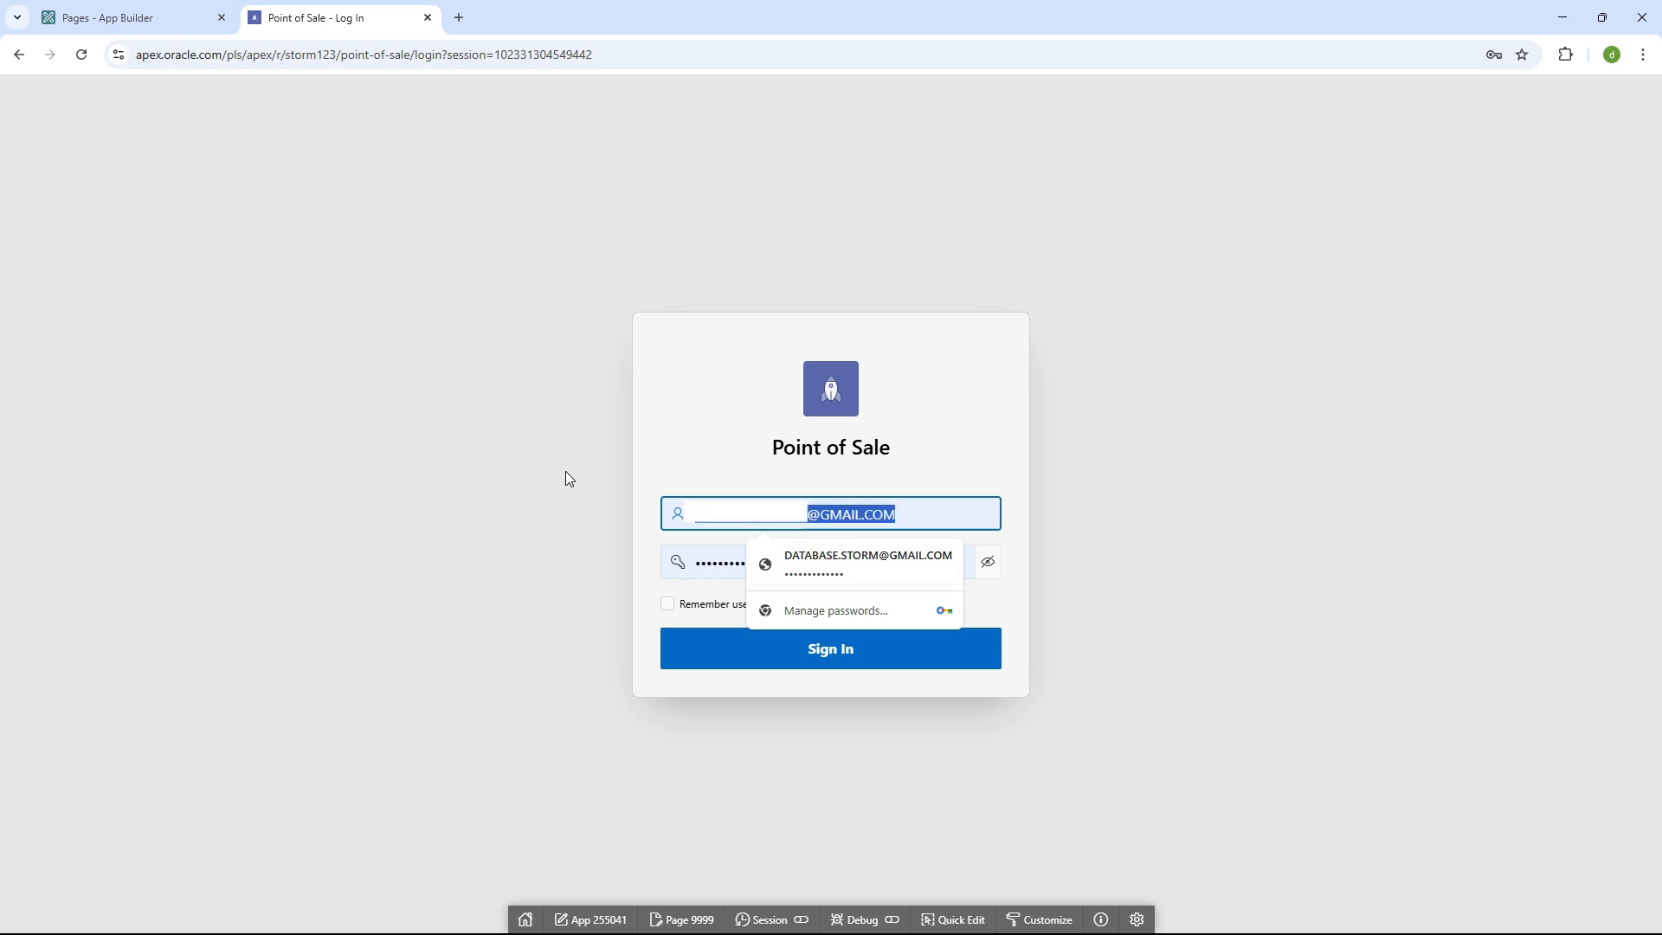
{"action": "left_click", "coordinate": [740, 514]}
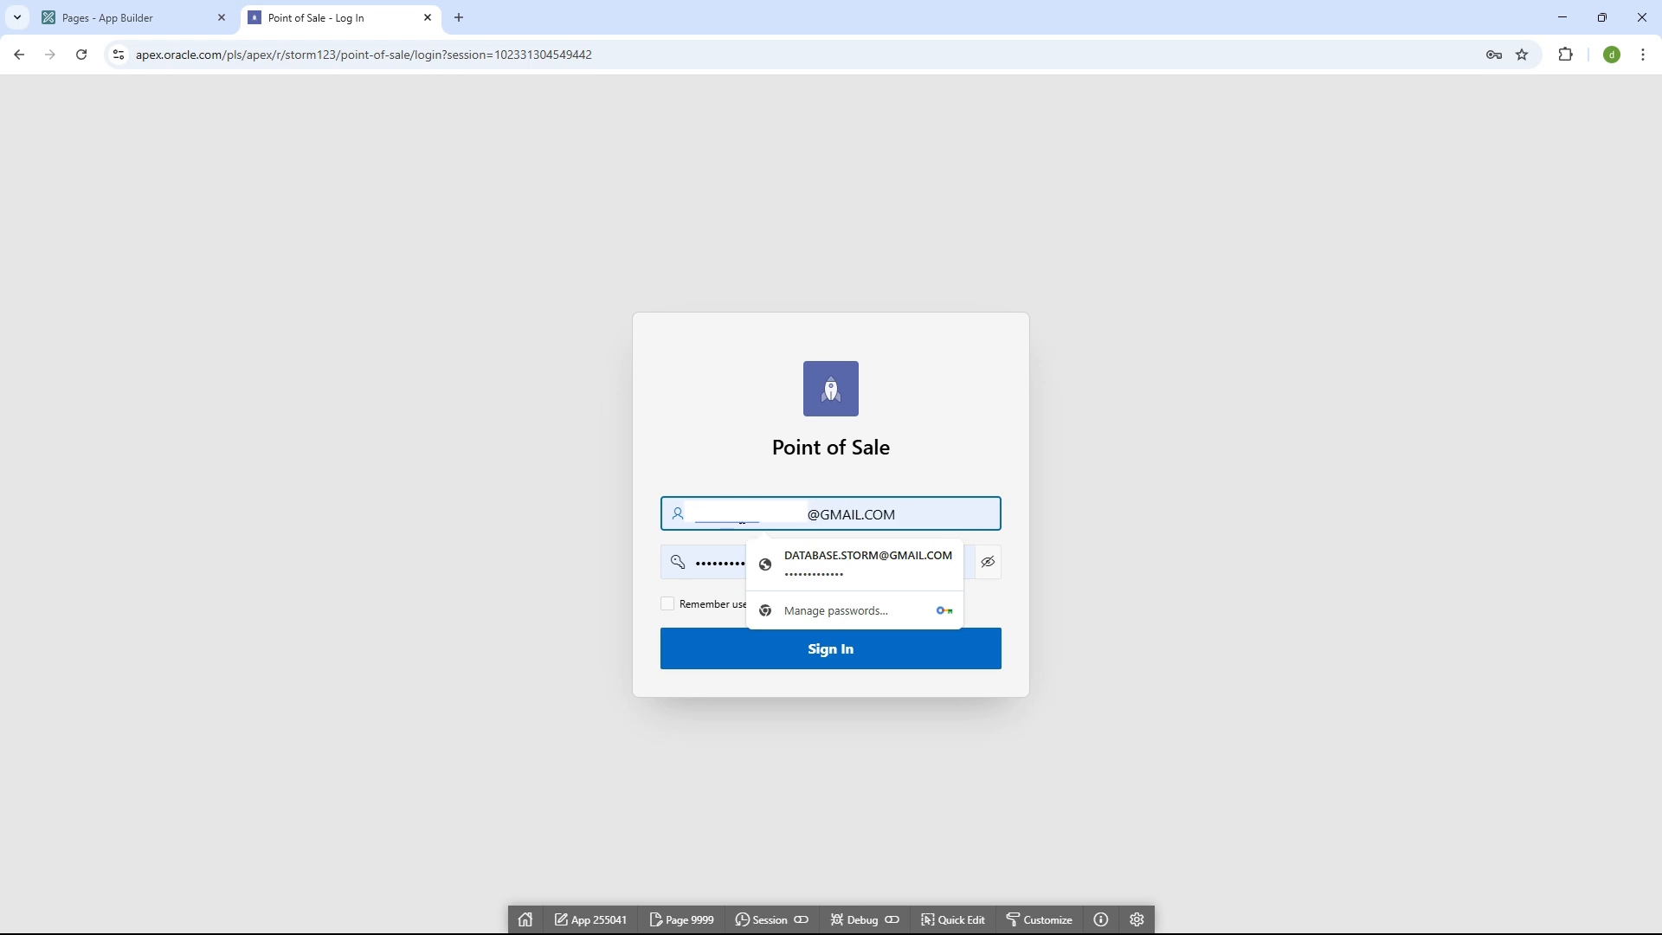
{"action": "left_click", "coordinate": [717, 564]}
{"action": "double_click", "coordinate": [717, 564]}
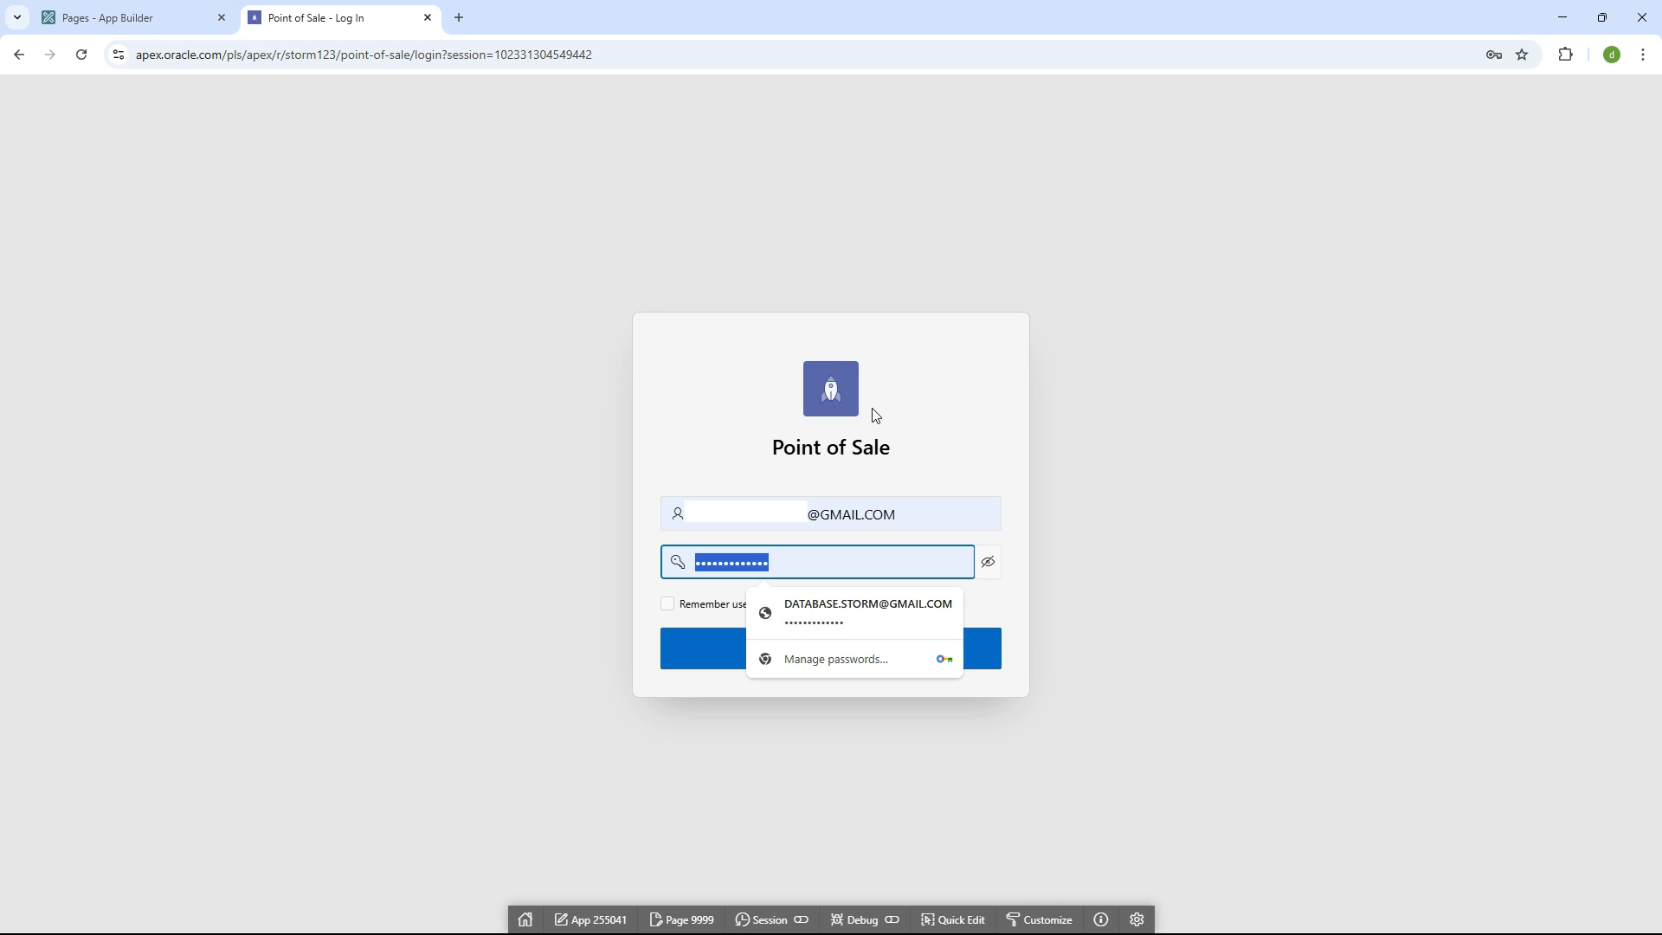
{"action": "key", "text": "shift+Tab"}
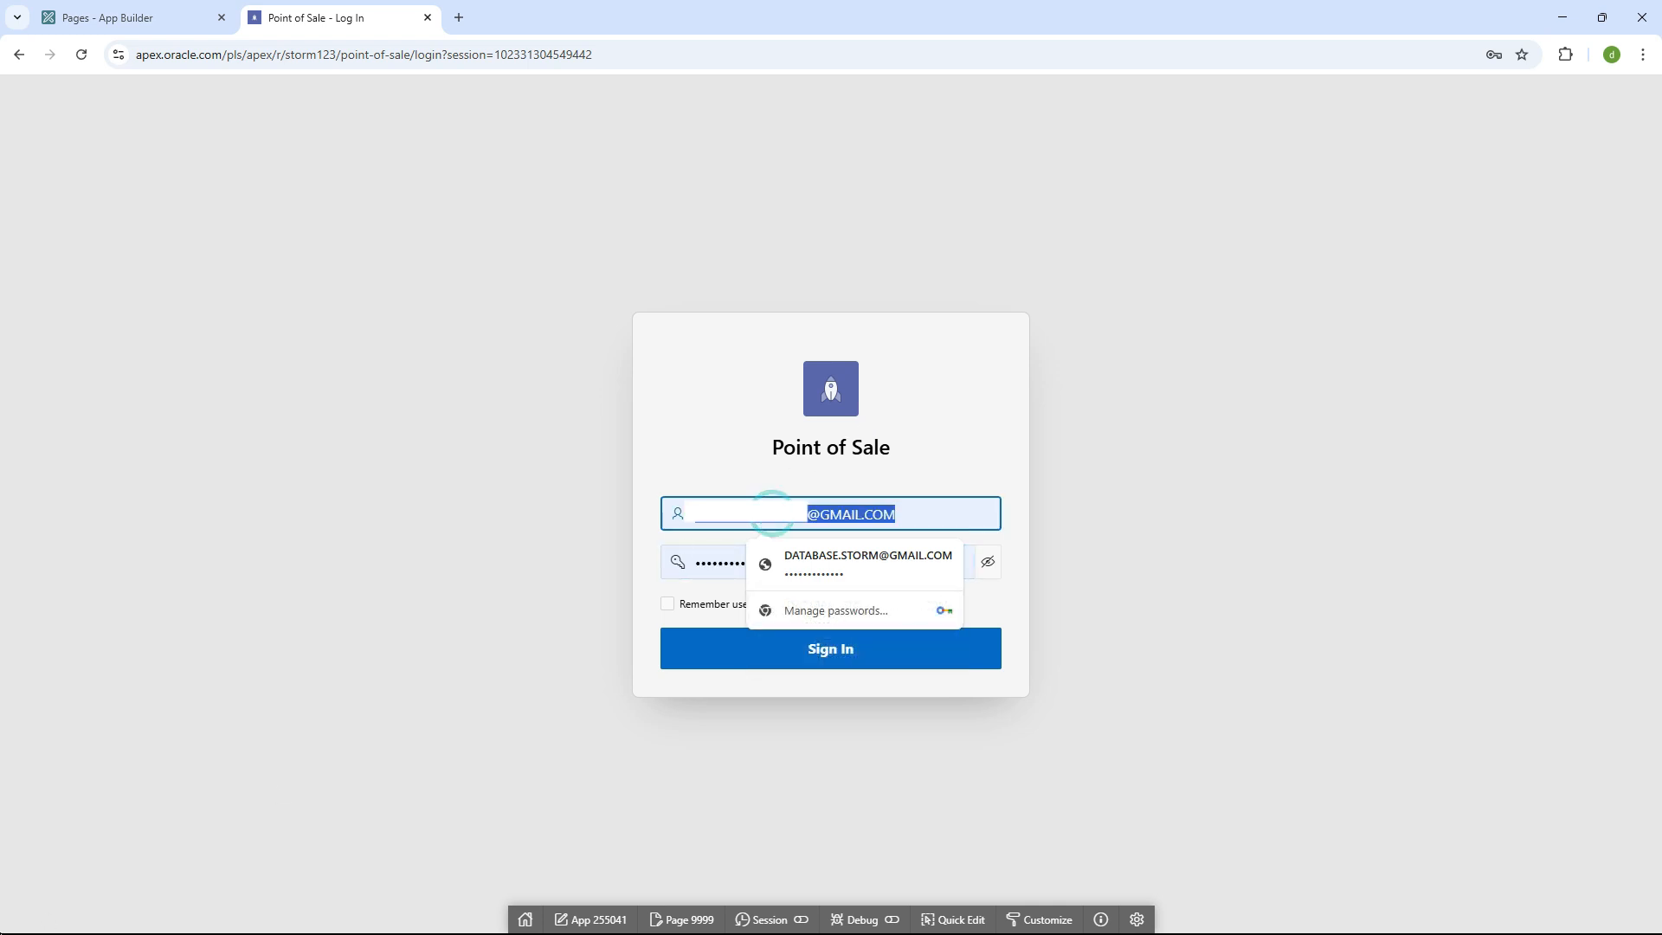
{"action": "key", "text": "super"}
{"action": "type", "text": "user"}
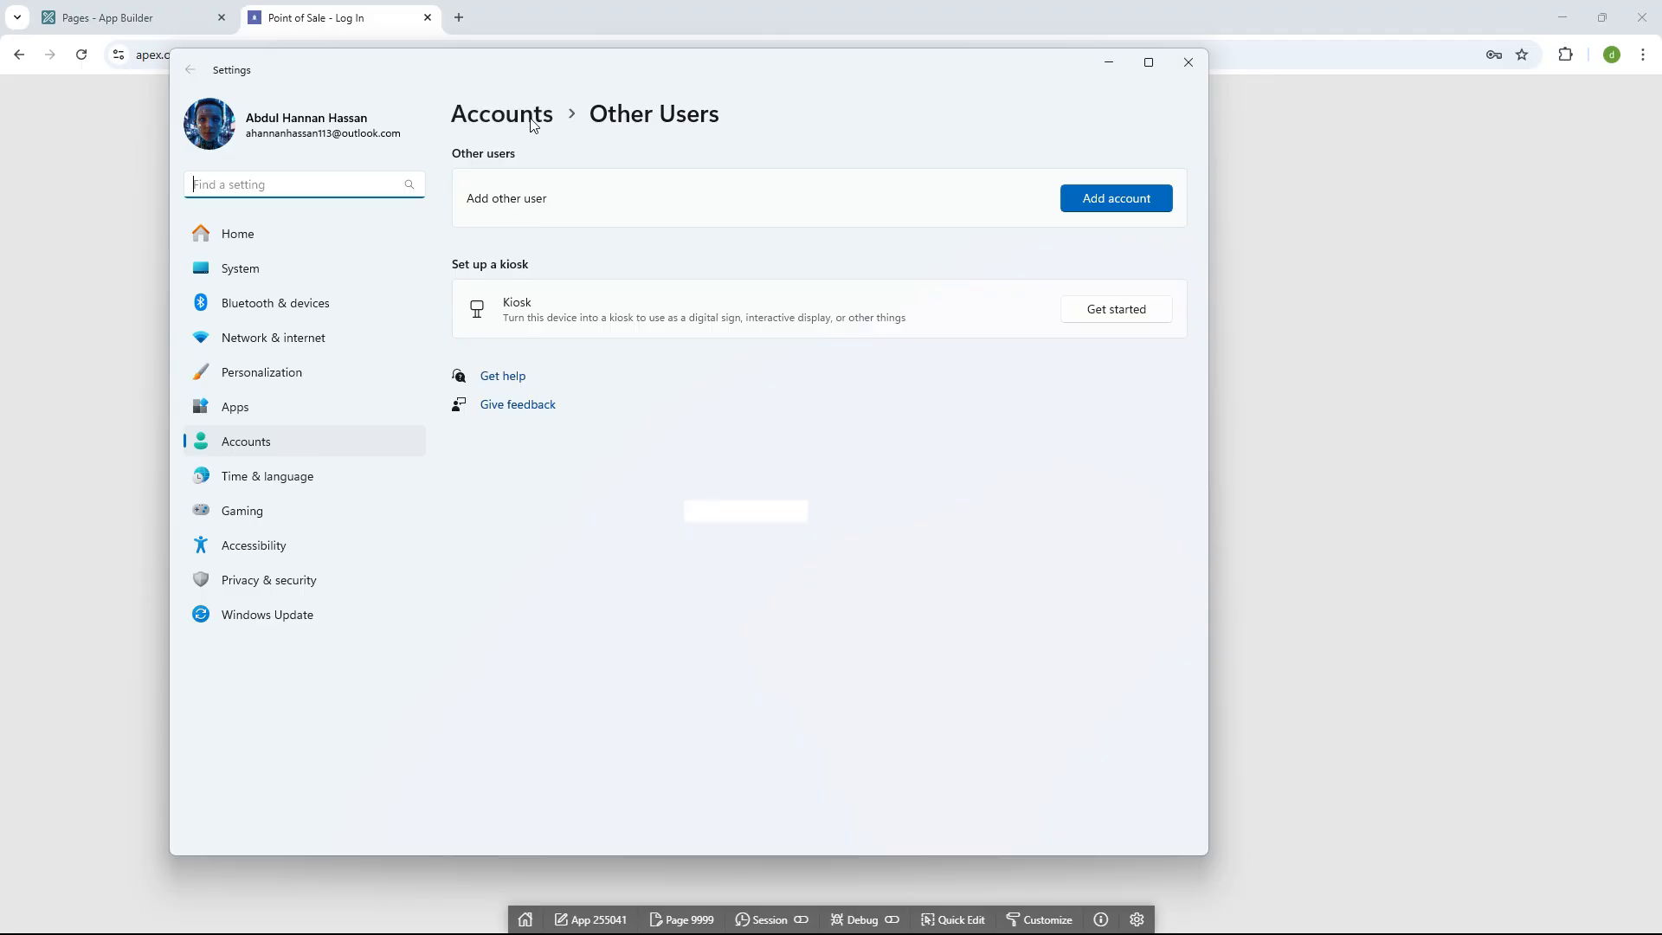
- Return to the main Accounts settings page, look through it, and close Settings
{"action": "left_click", "coordinate": [524, 116]}
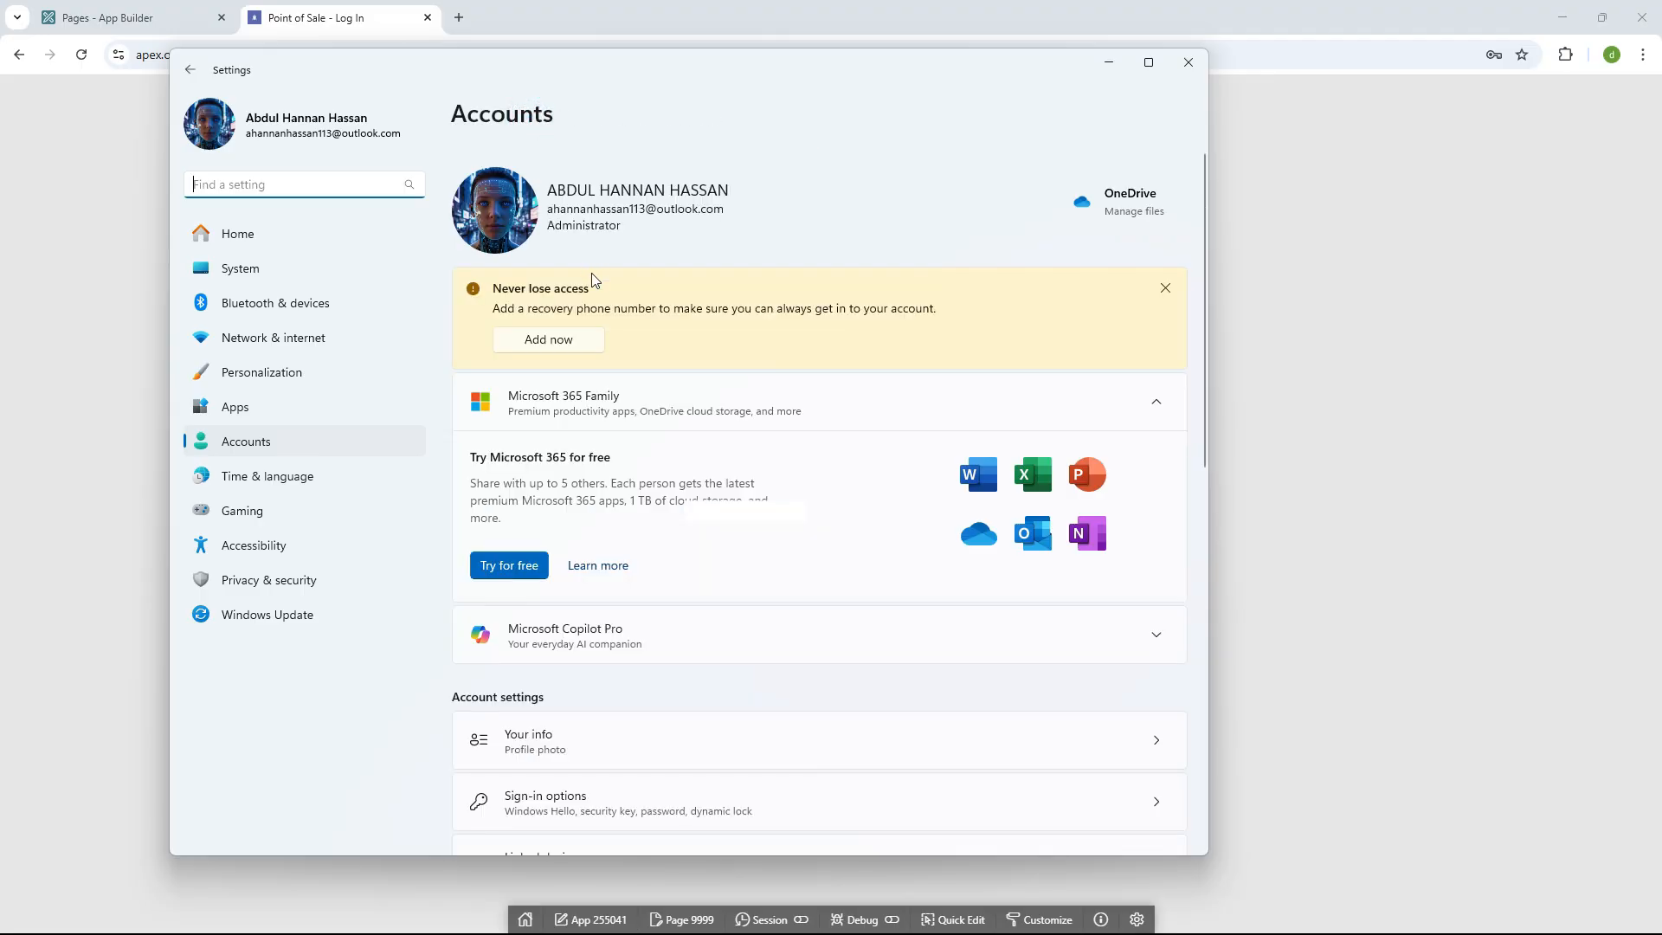
{"action": "scroll", "coordinate": [606, 243], "scroll_direction": "down", "scroll_amount": 3}
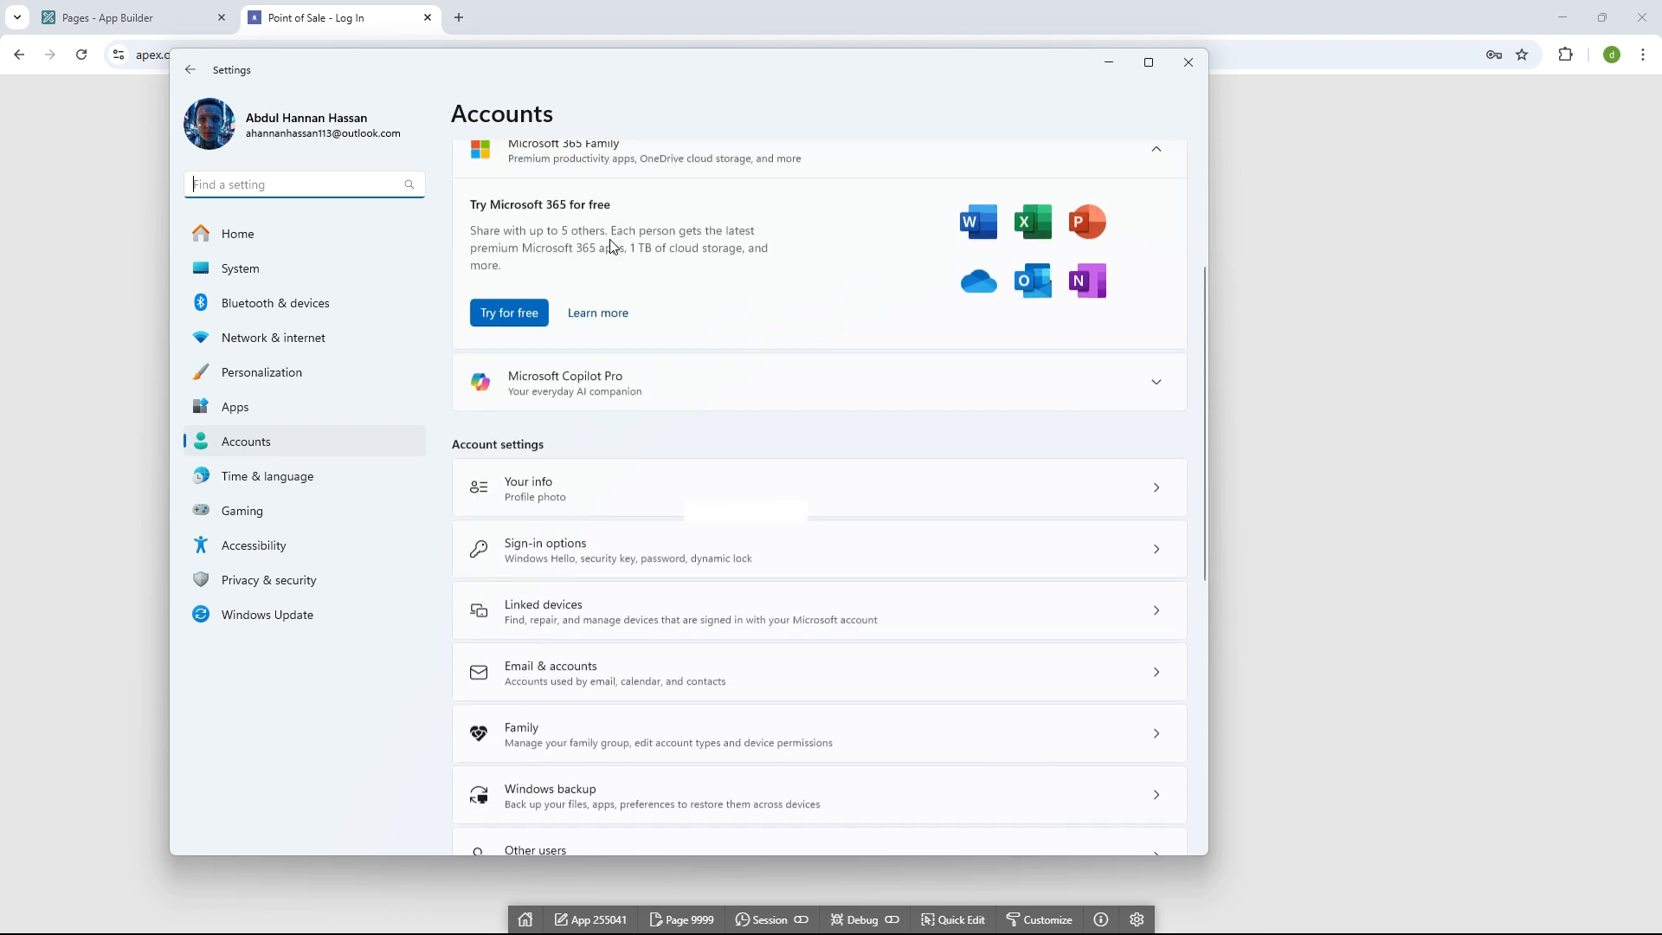
{"action": "scroll", "coordinate": [600, 400], "scroll_direction": "down", "scroll_amount": 4}
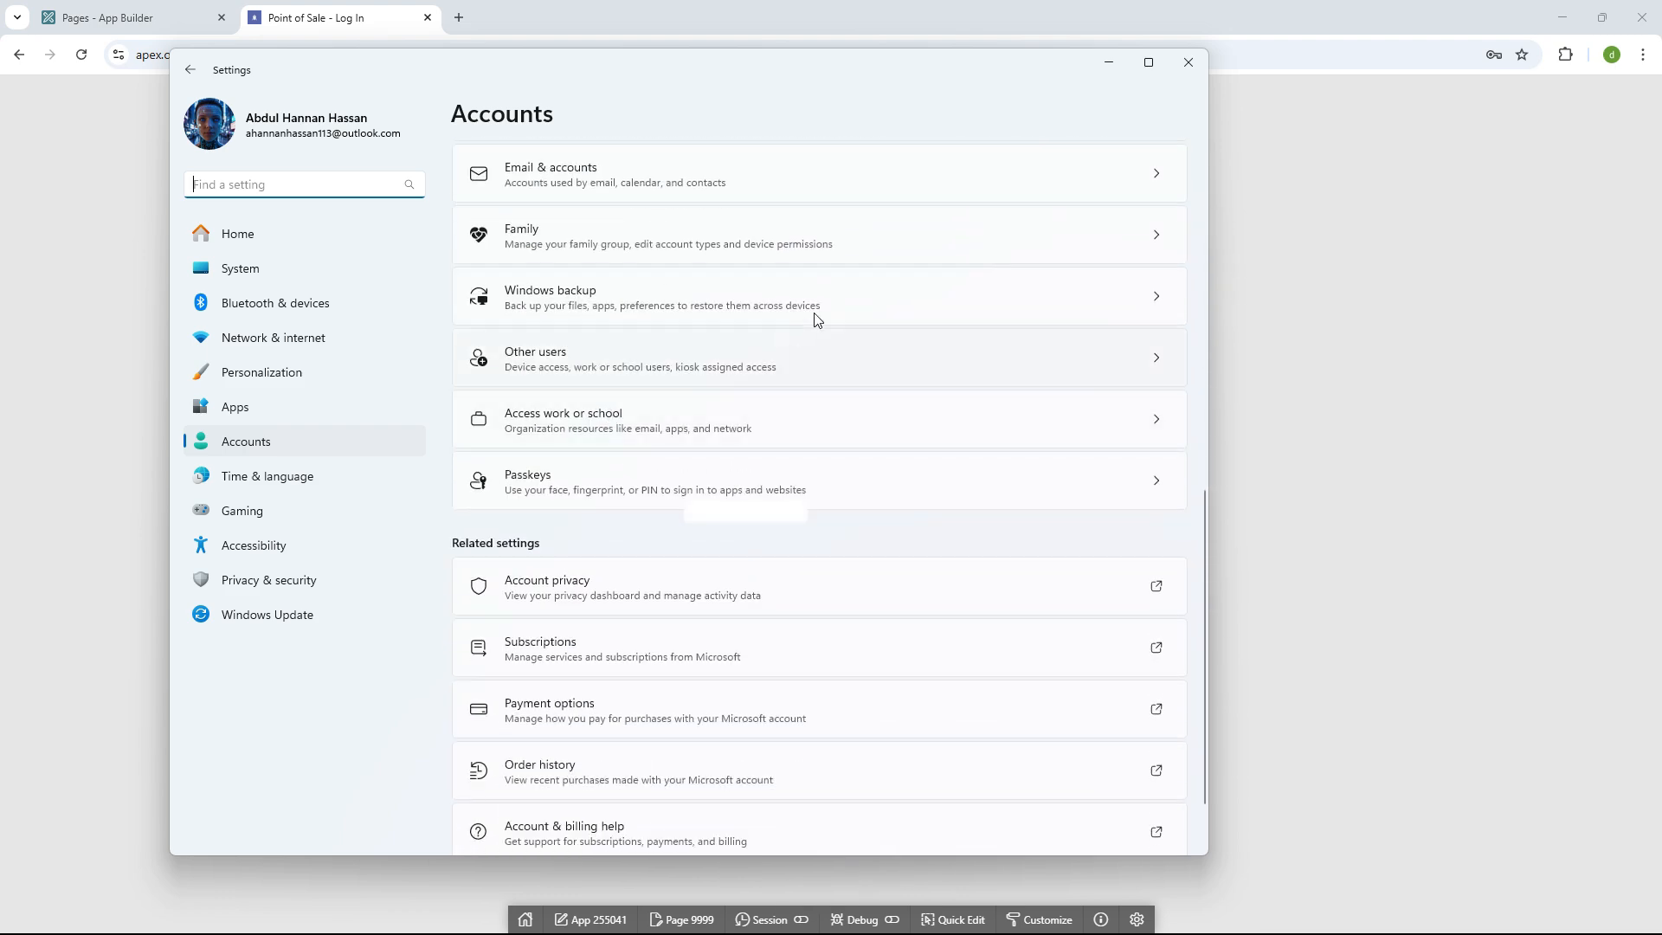
{"action": "scroll", "coordinate": [805, 411], "scroll_direction": "up", "scroll_amount": 1}
{"action": "scroll", "coordinate": [805, 411], "scroll_direction": "up", "scroll_amount": 10}
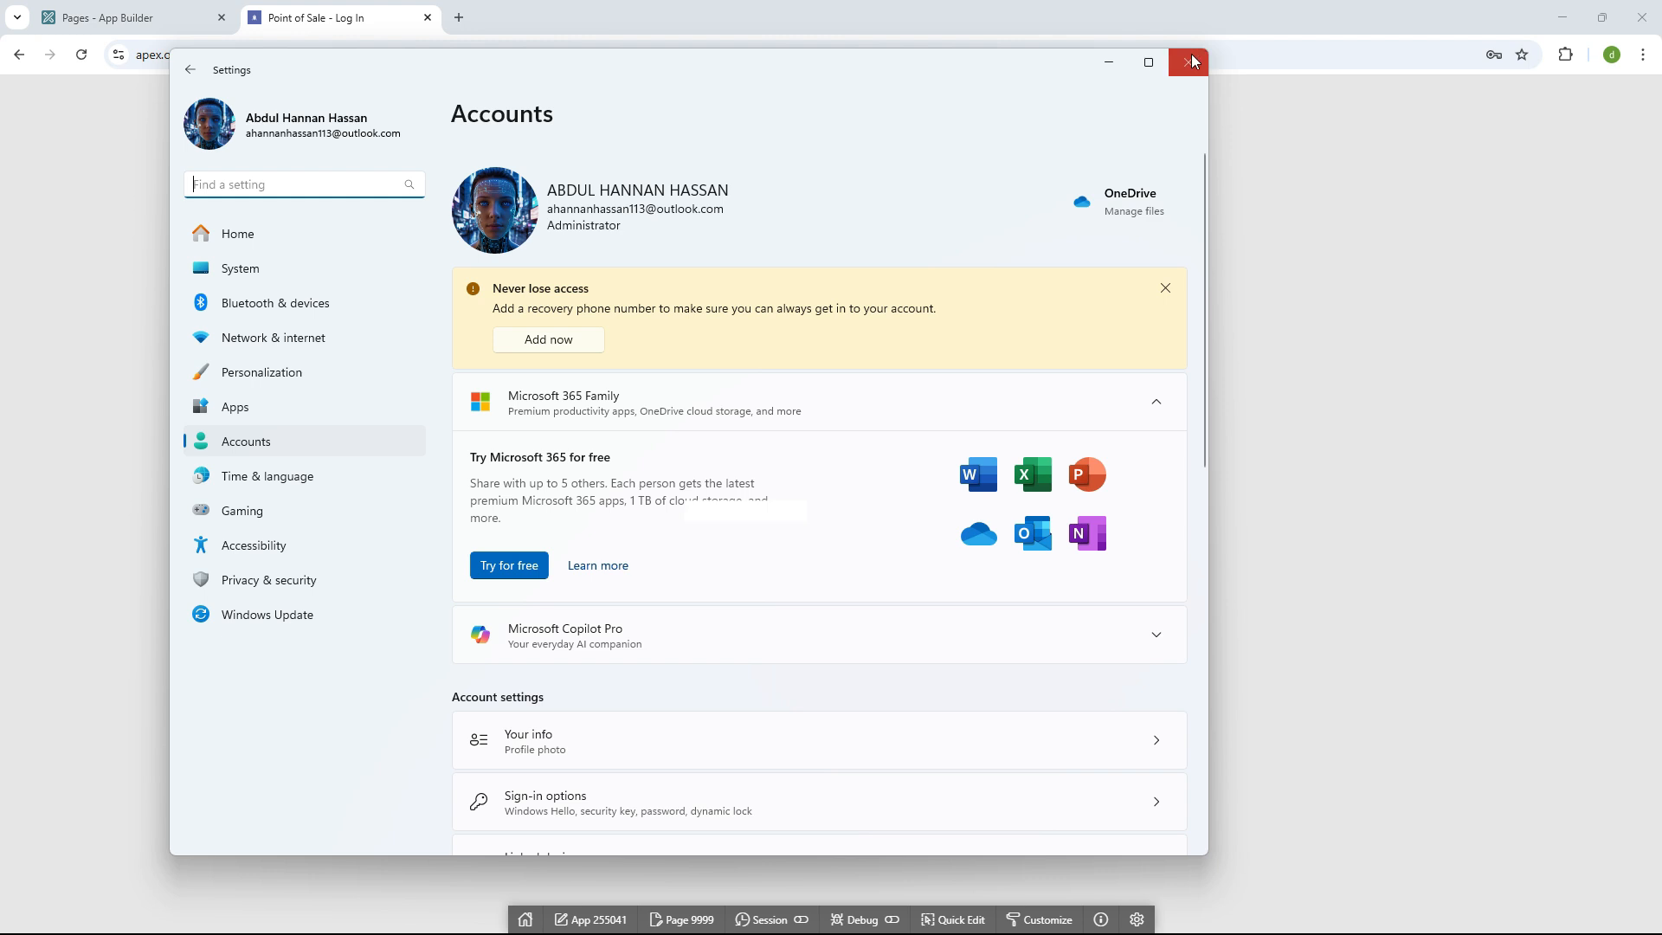
{"action": "left_click", "coordinate": [1189, 61]}
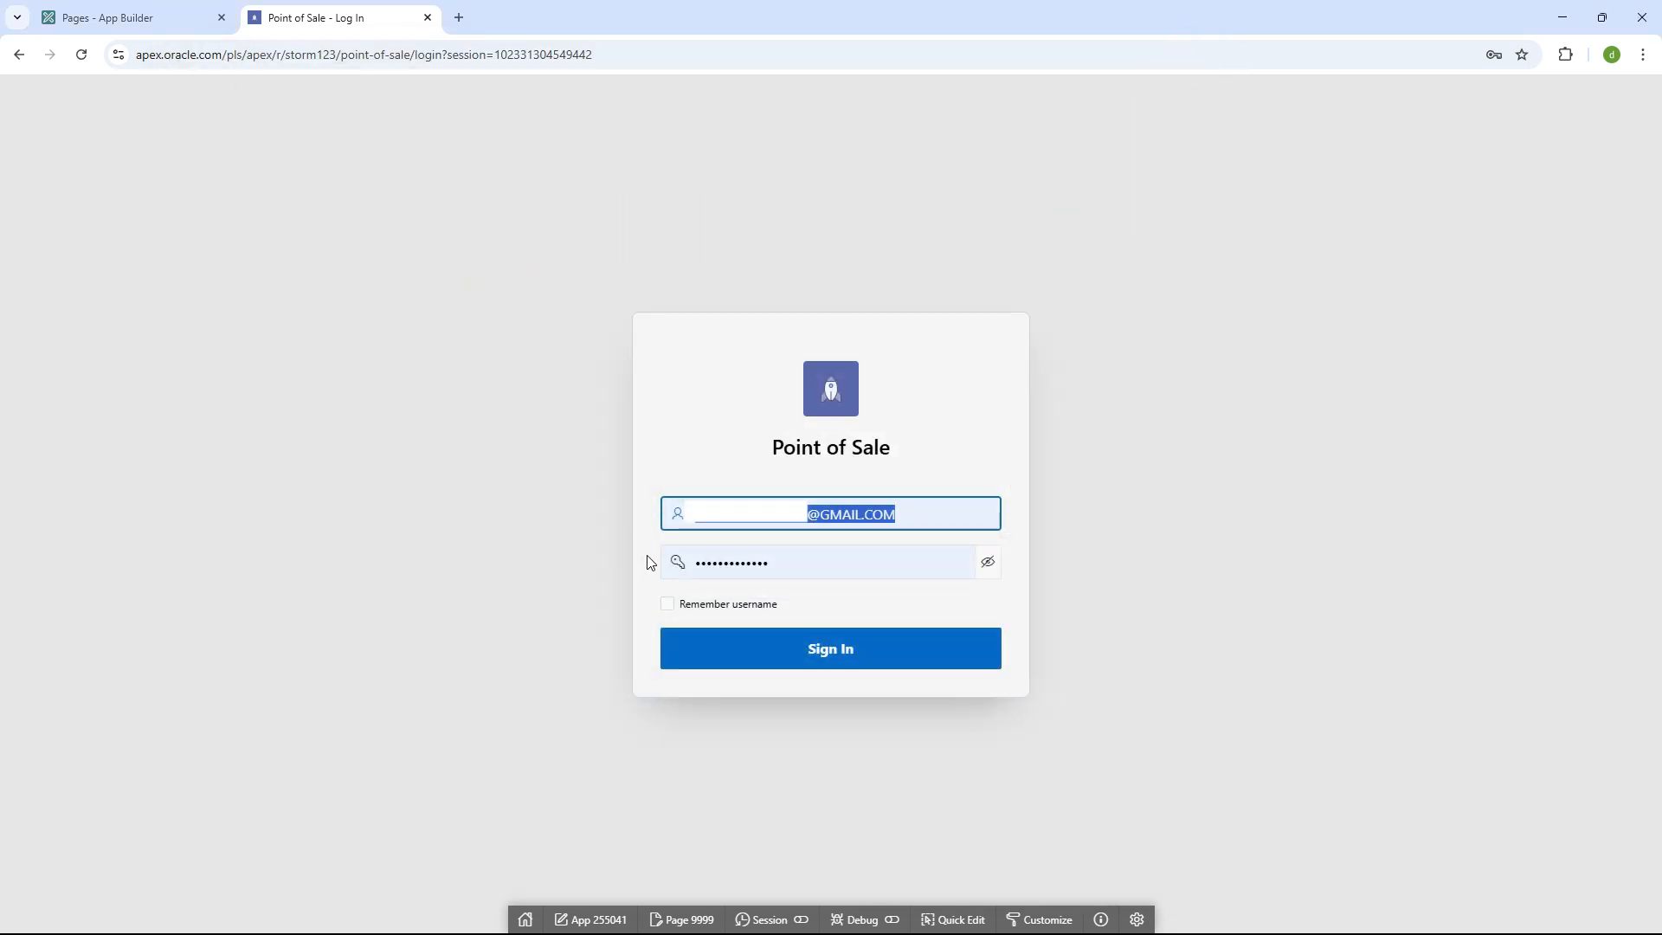
- Fill the Point of Sale login form with the saved credentials
{"action": "left_click", "coordinate": [711, 561]}
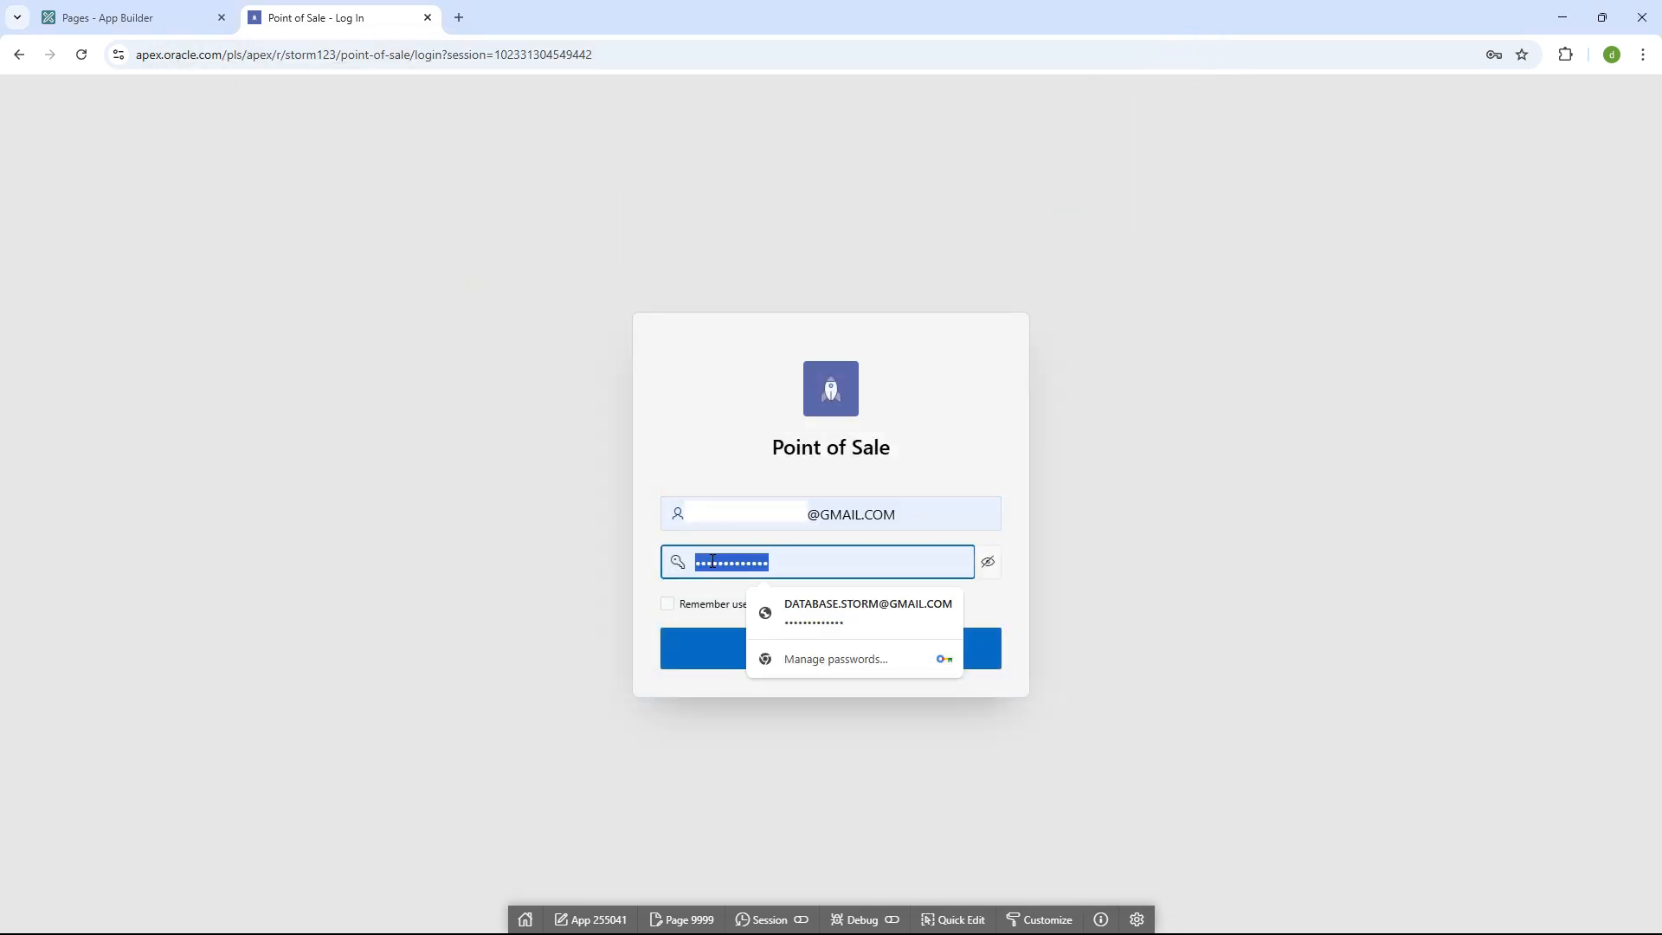
{"action": "left_click", "coordinate": [759, 528]}
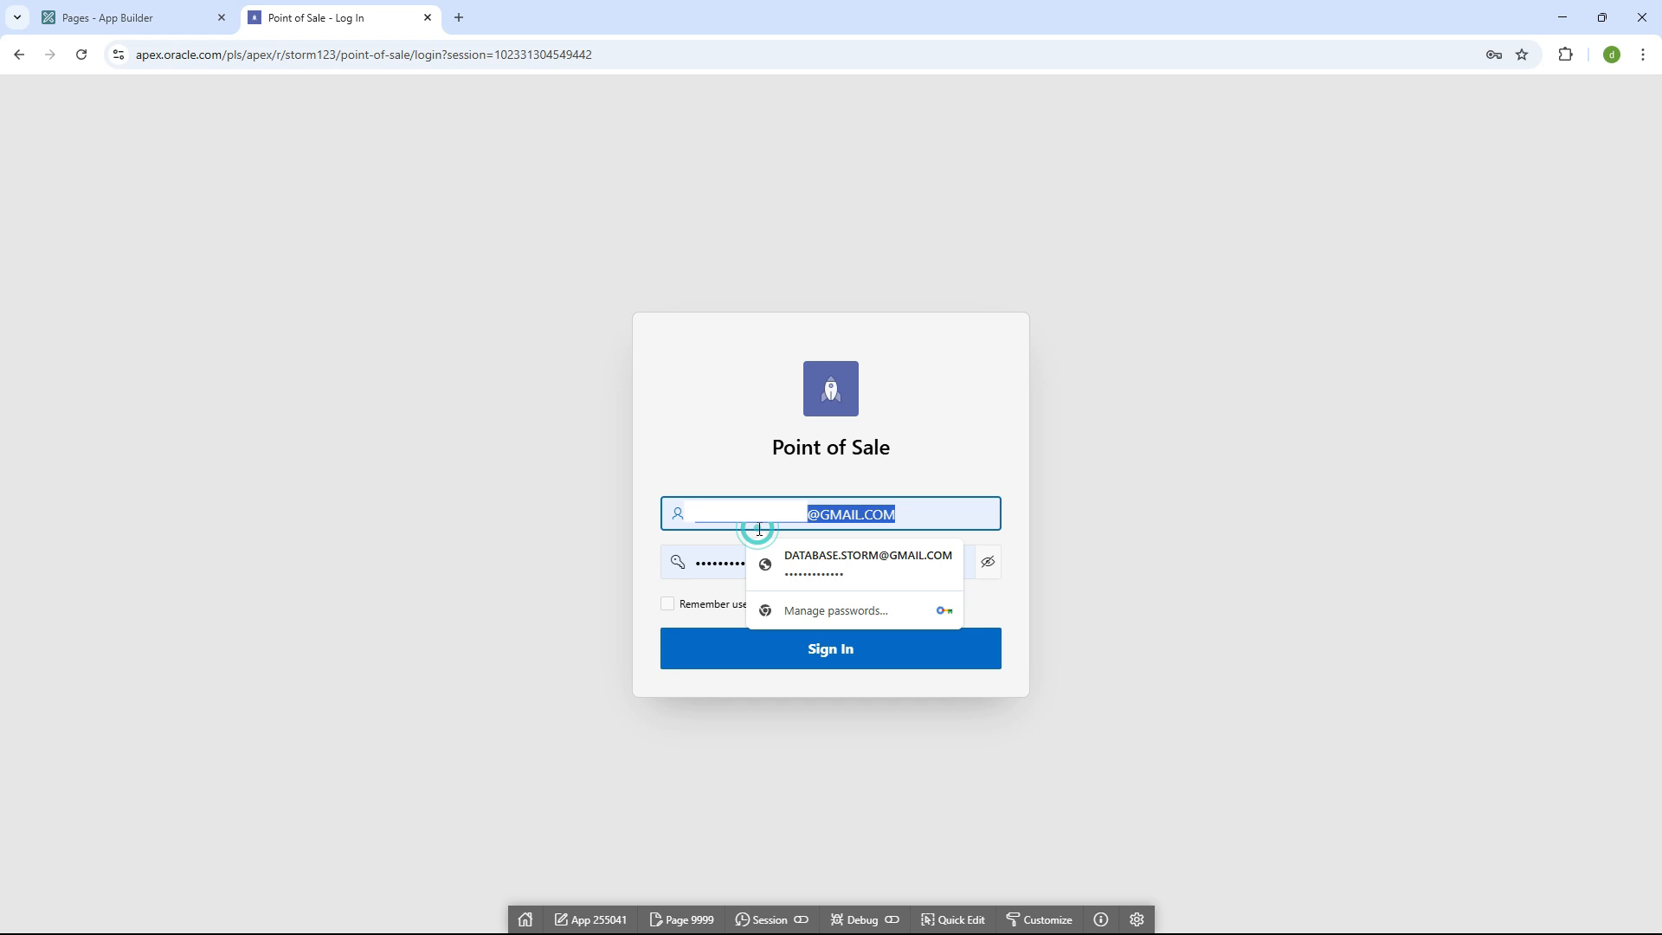
{"action": "left_click", "coordinate": [723, 558]}
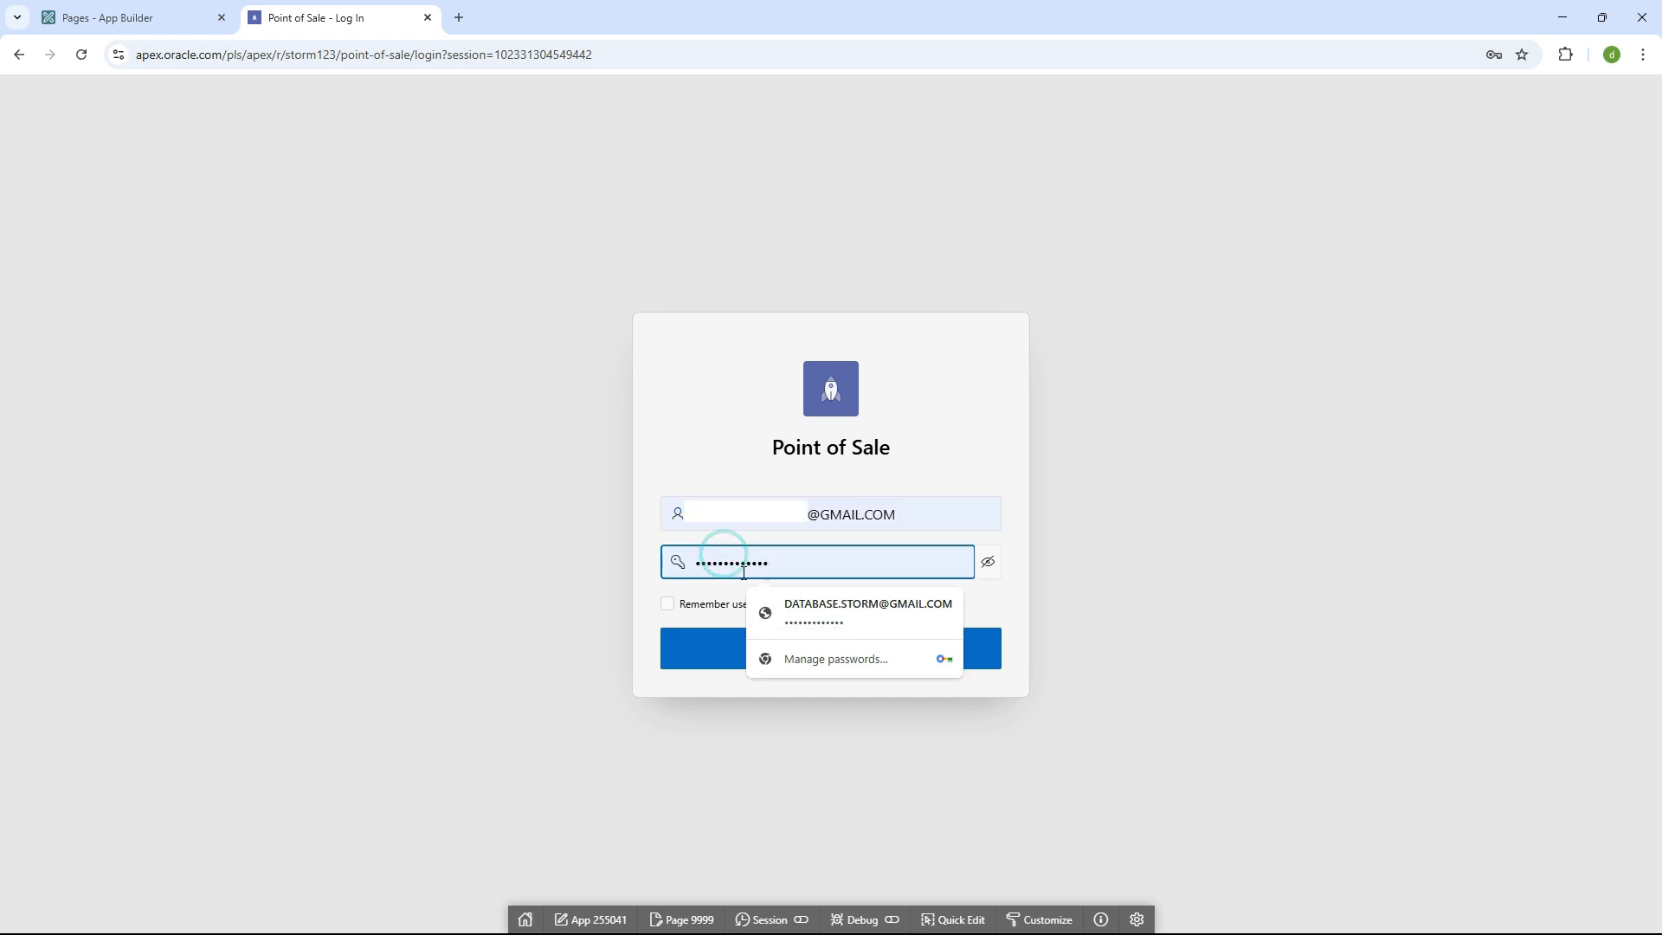
{"action": "left_click", "coordinate": [777, 611]}
{"action": "left_click", "coordinate": [909, 517]}
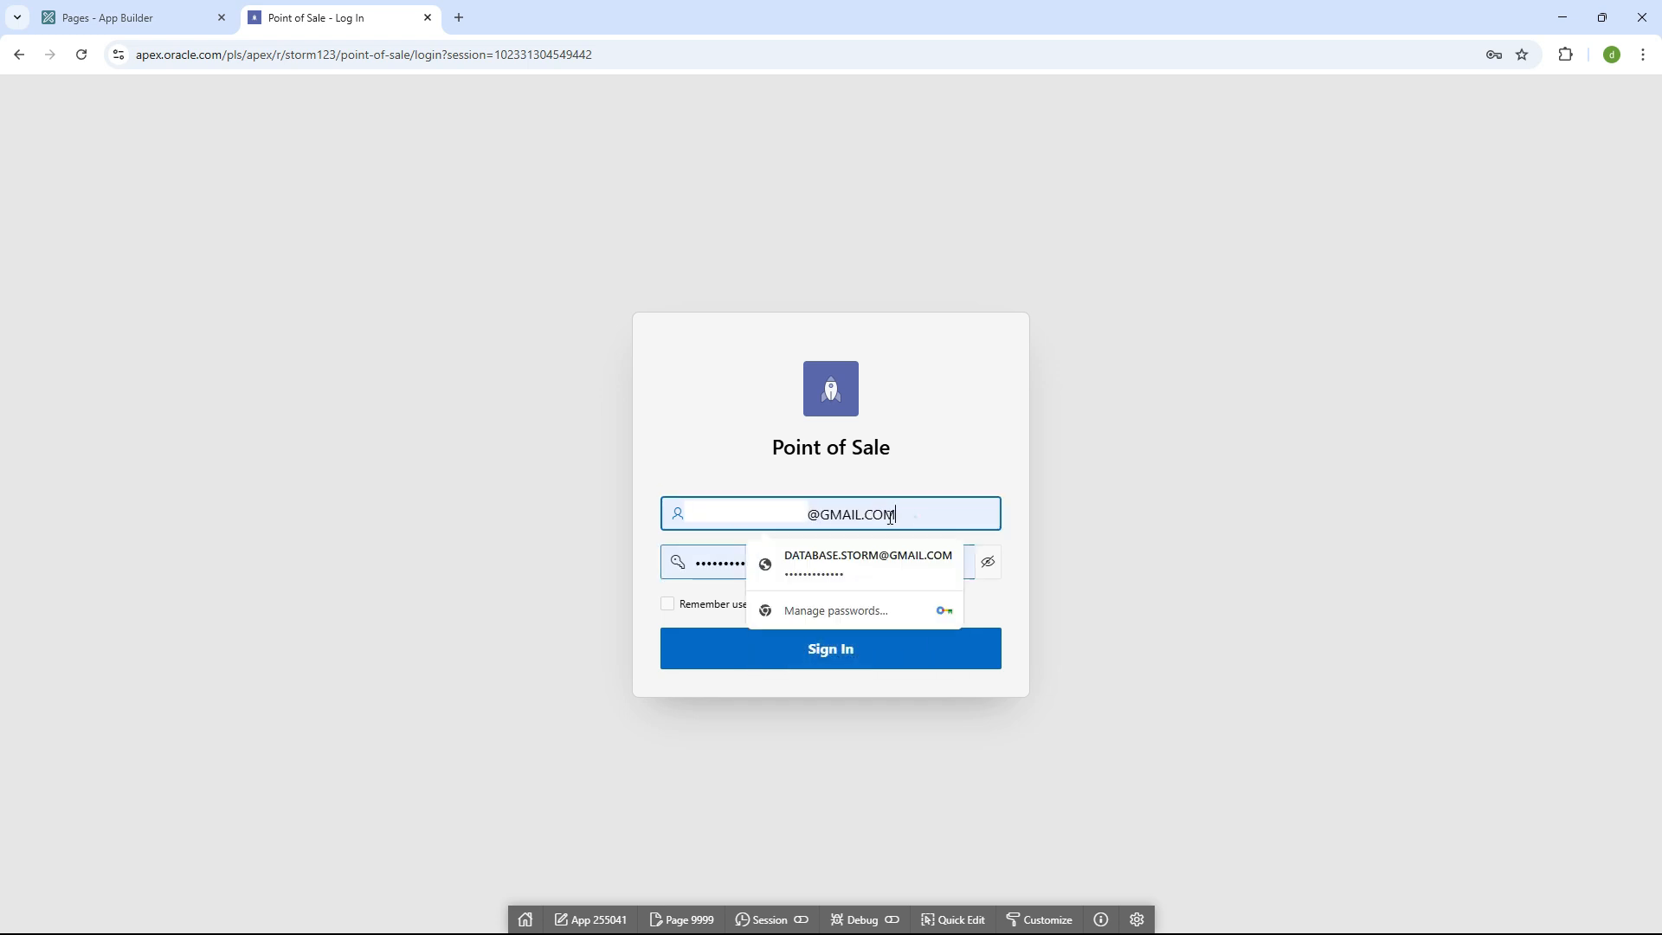
{"action": "left_click", "coordinate": [128, 16]}
{"action": "left_click", "coordinate": [275, 12]}
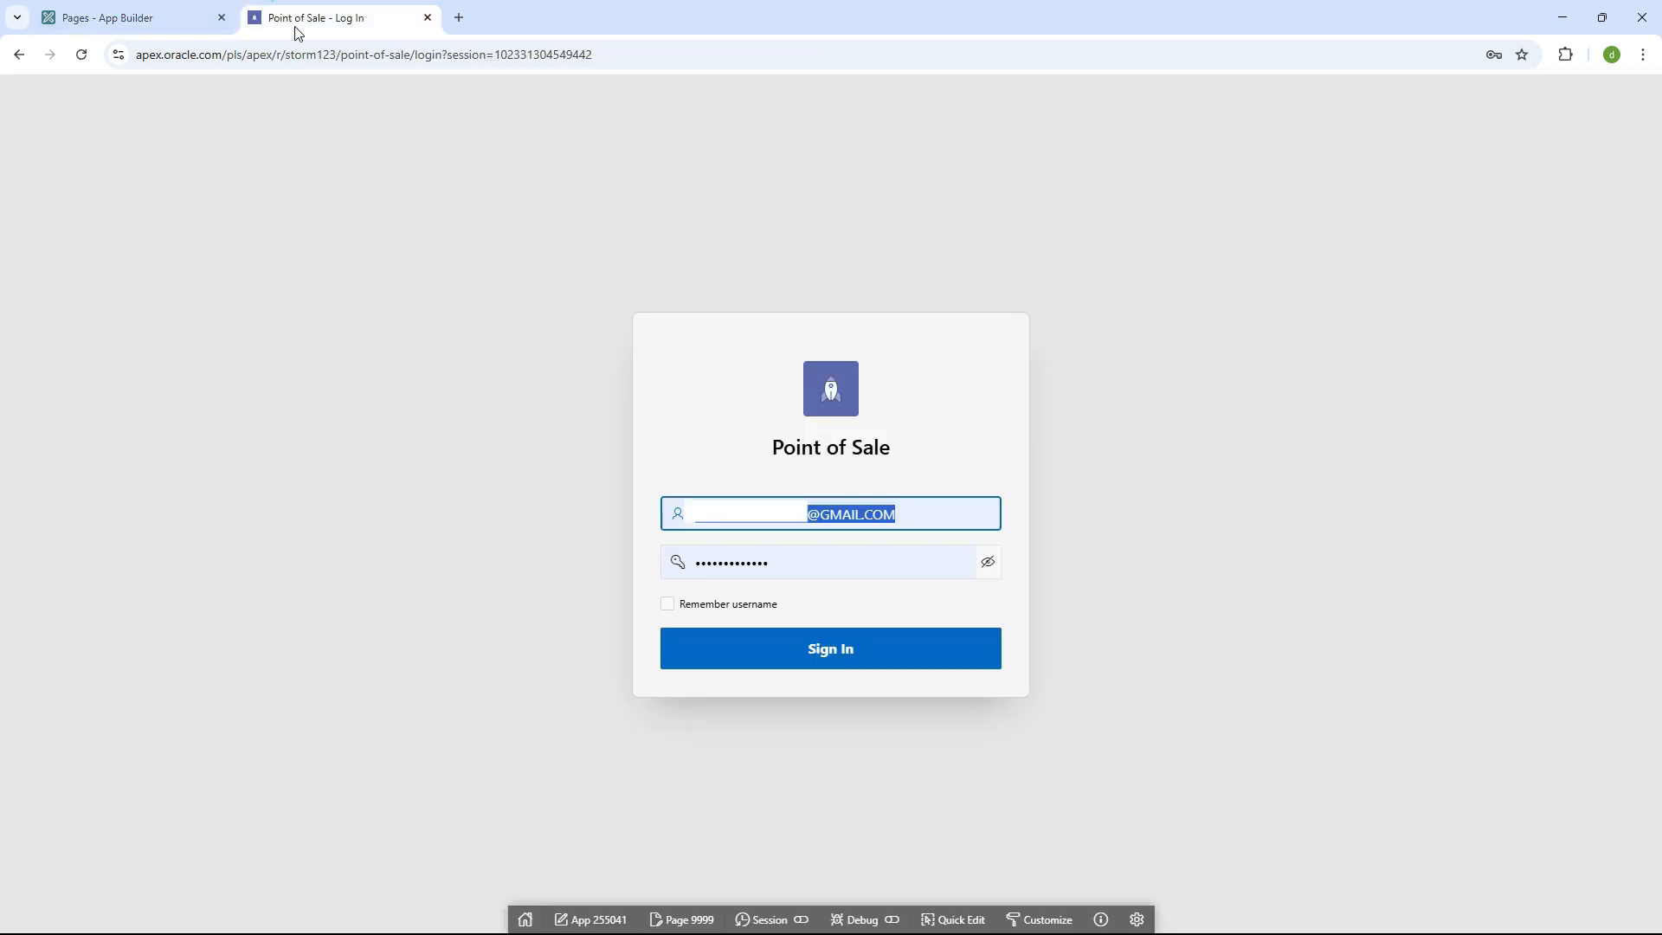
- Enable Remember username, sign in, and return to App Builder showing application 255041
{"action": "left_click", "coordinate": [735, 604]}
{"action": "left_click", "coordinate": [743, 651]}
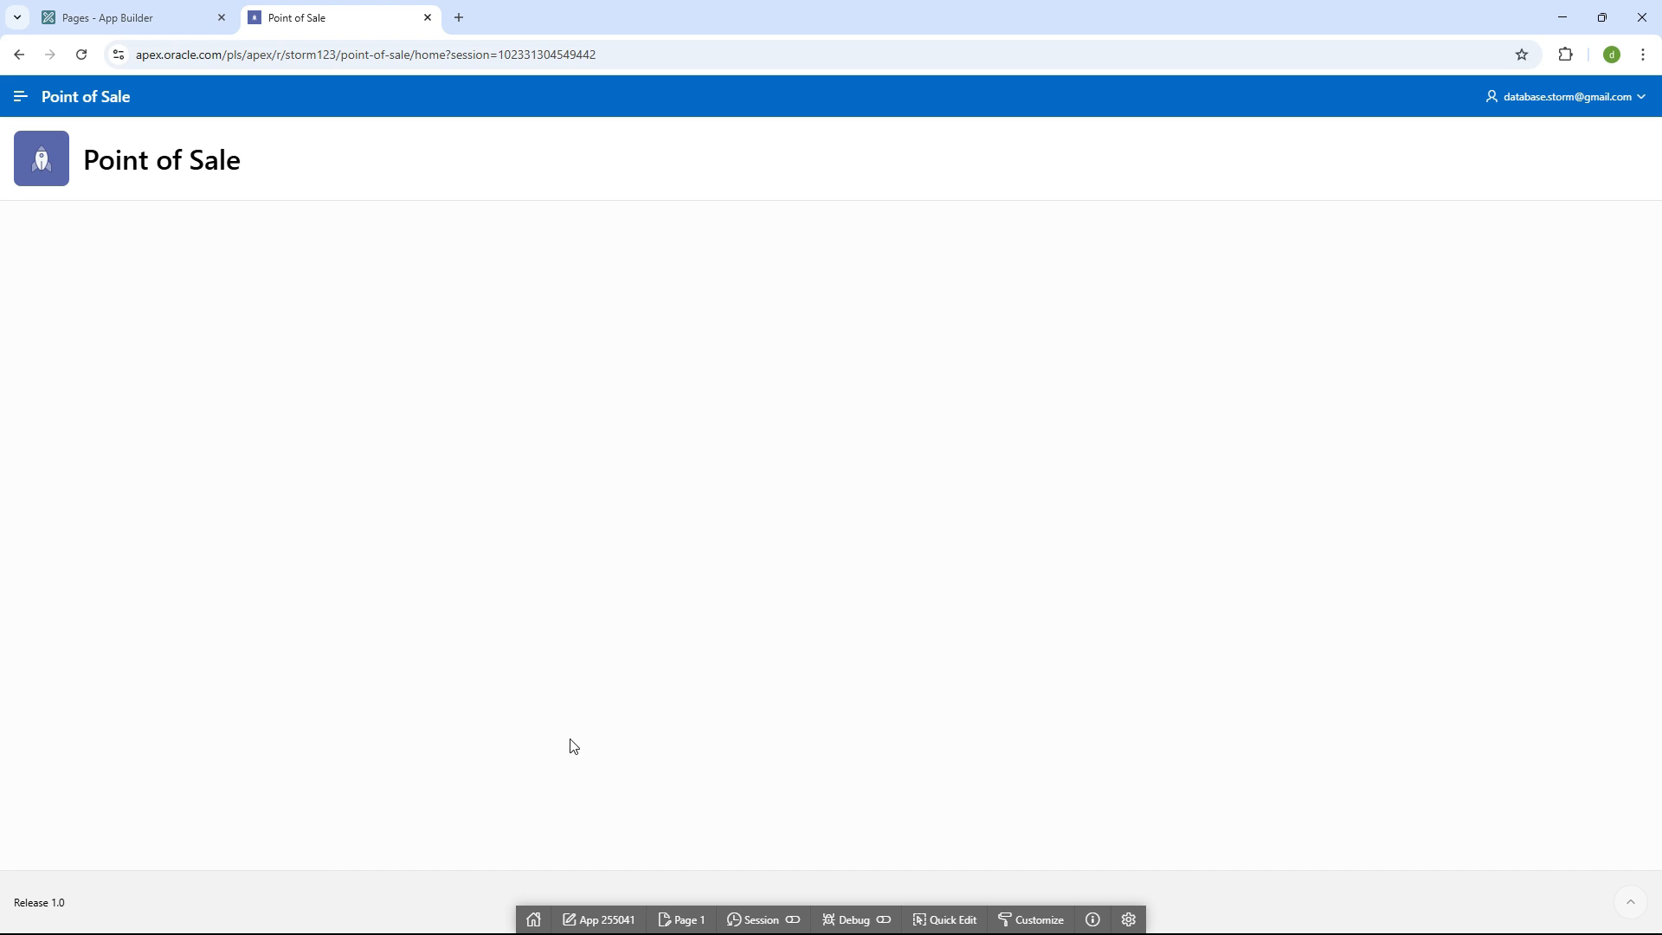
{"action": "left_click", "coordinate": [122, 17]}
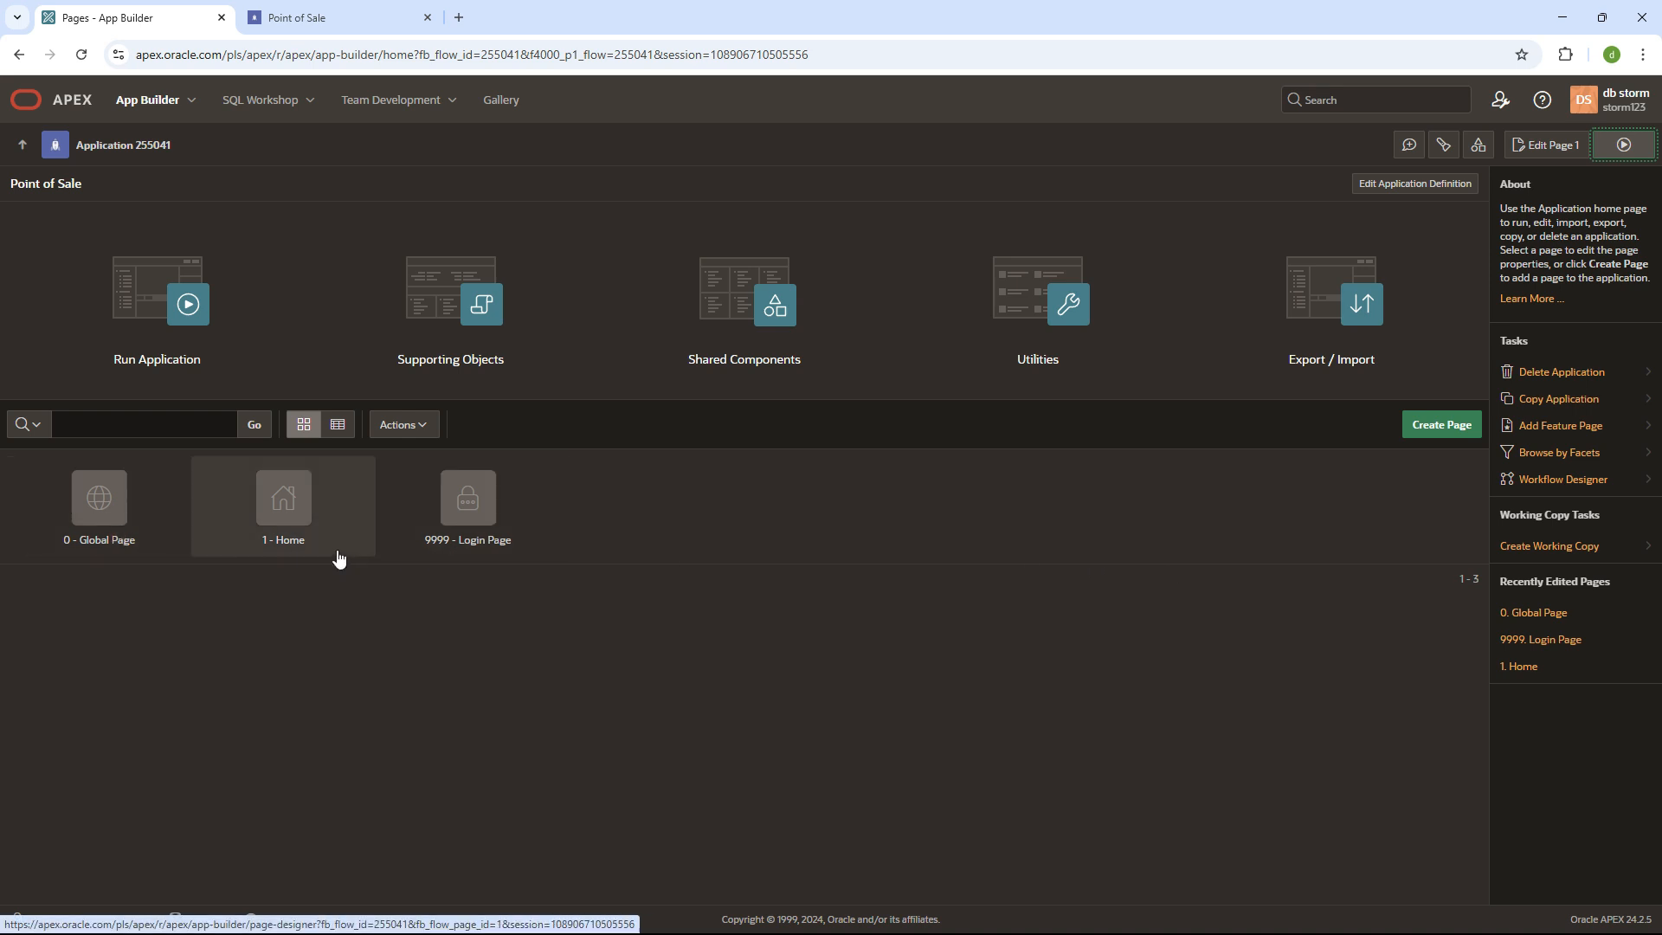
- Open Page 1: Home in Page Designer and browse the Breadcrumb Bar and Post-Rendering nodes
{"action": "left_click", "coordinate": [293, 526]}
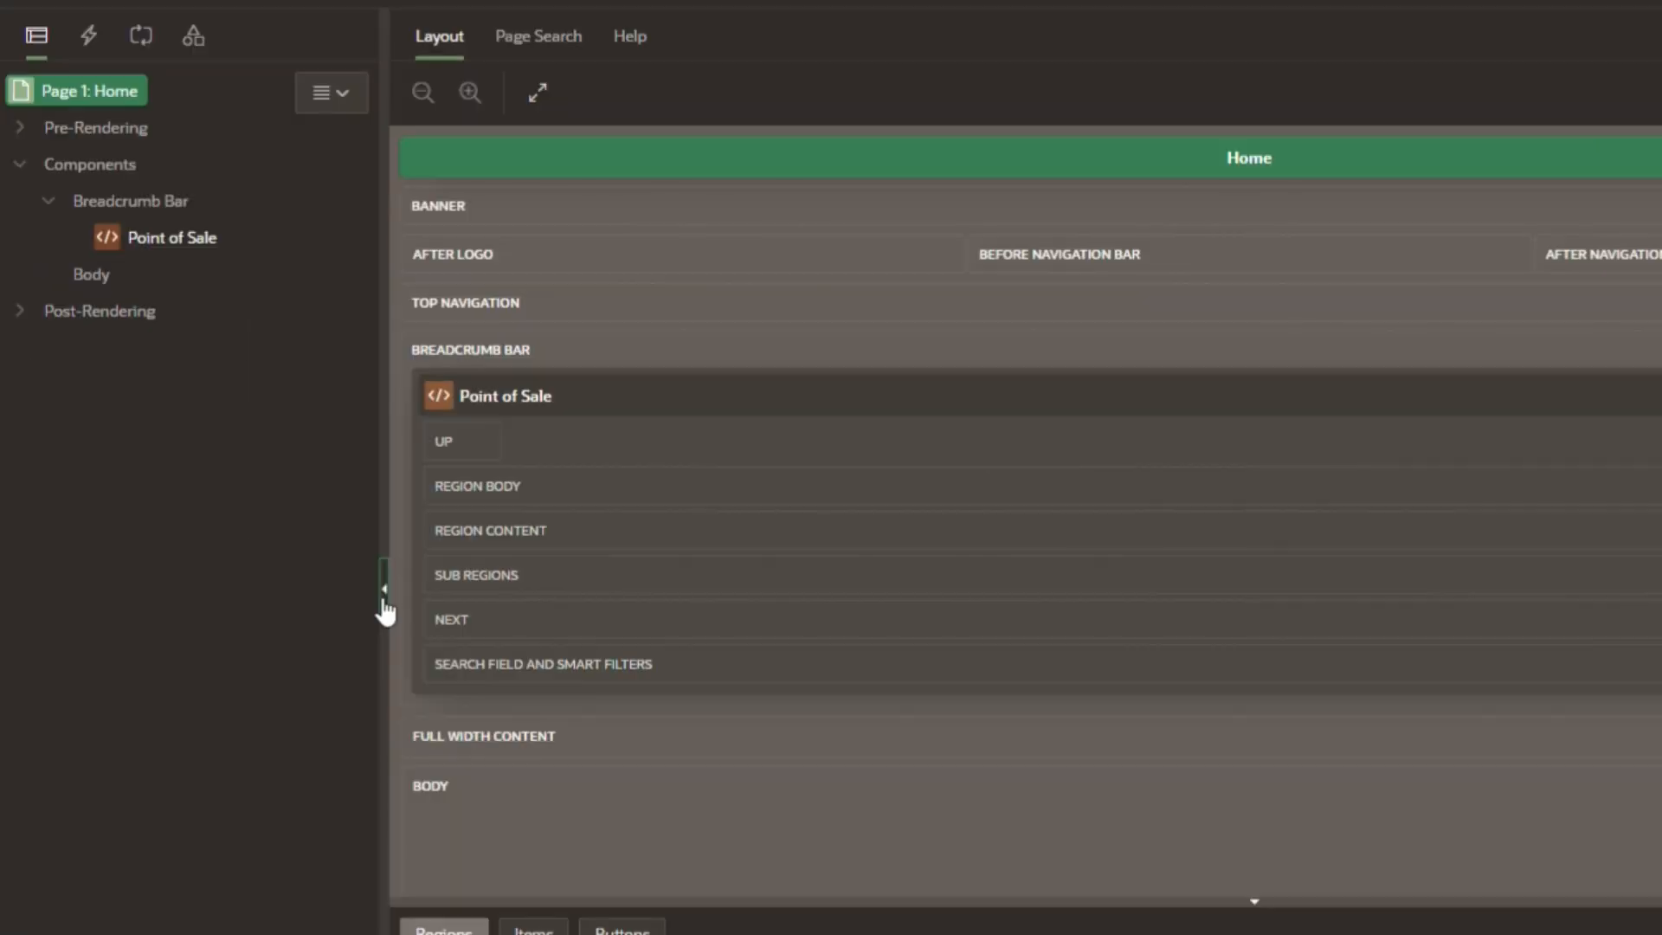
{"action": "left_click", "coordinate": [382, 594]}
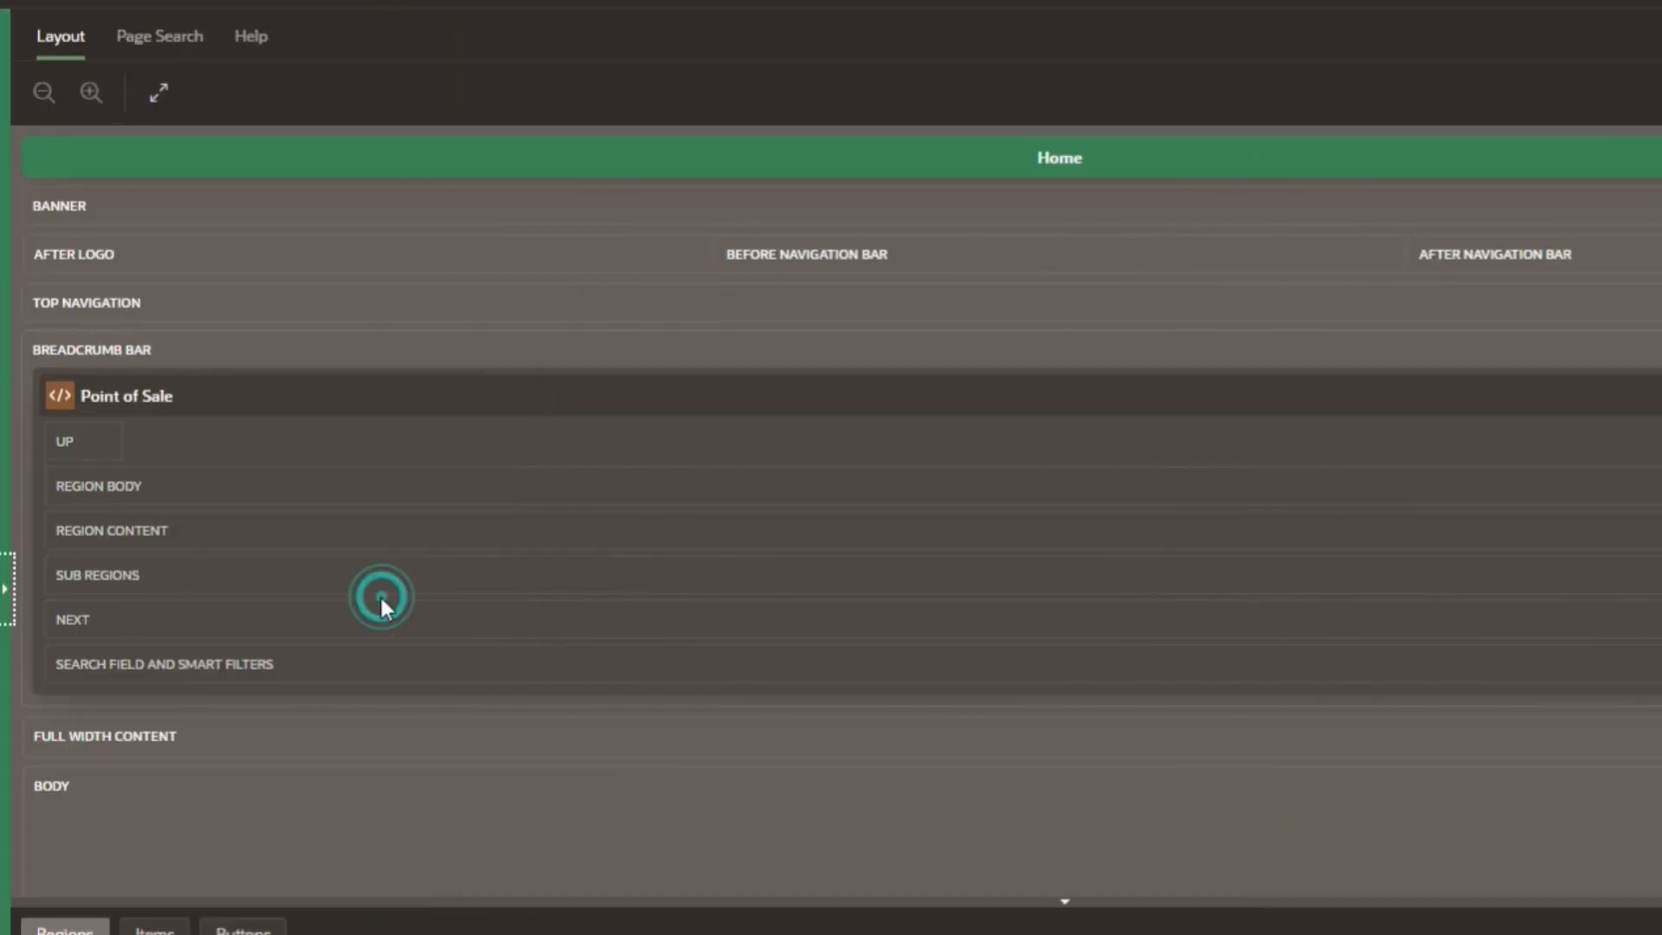
{"action": "left_click", "coordinate": [8, 597]}
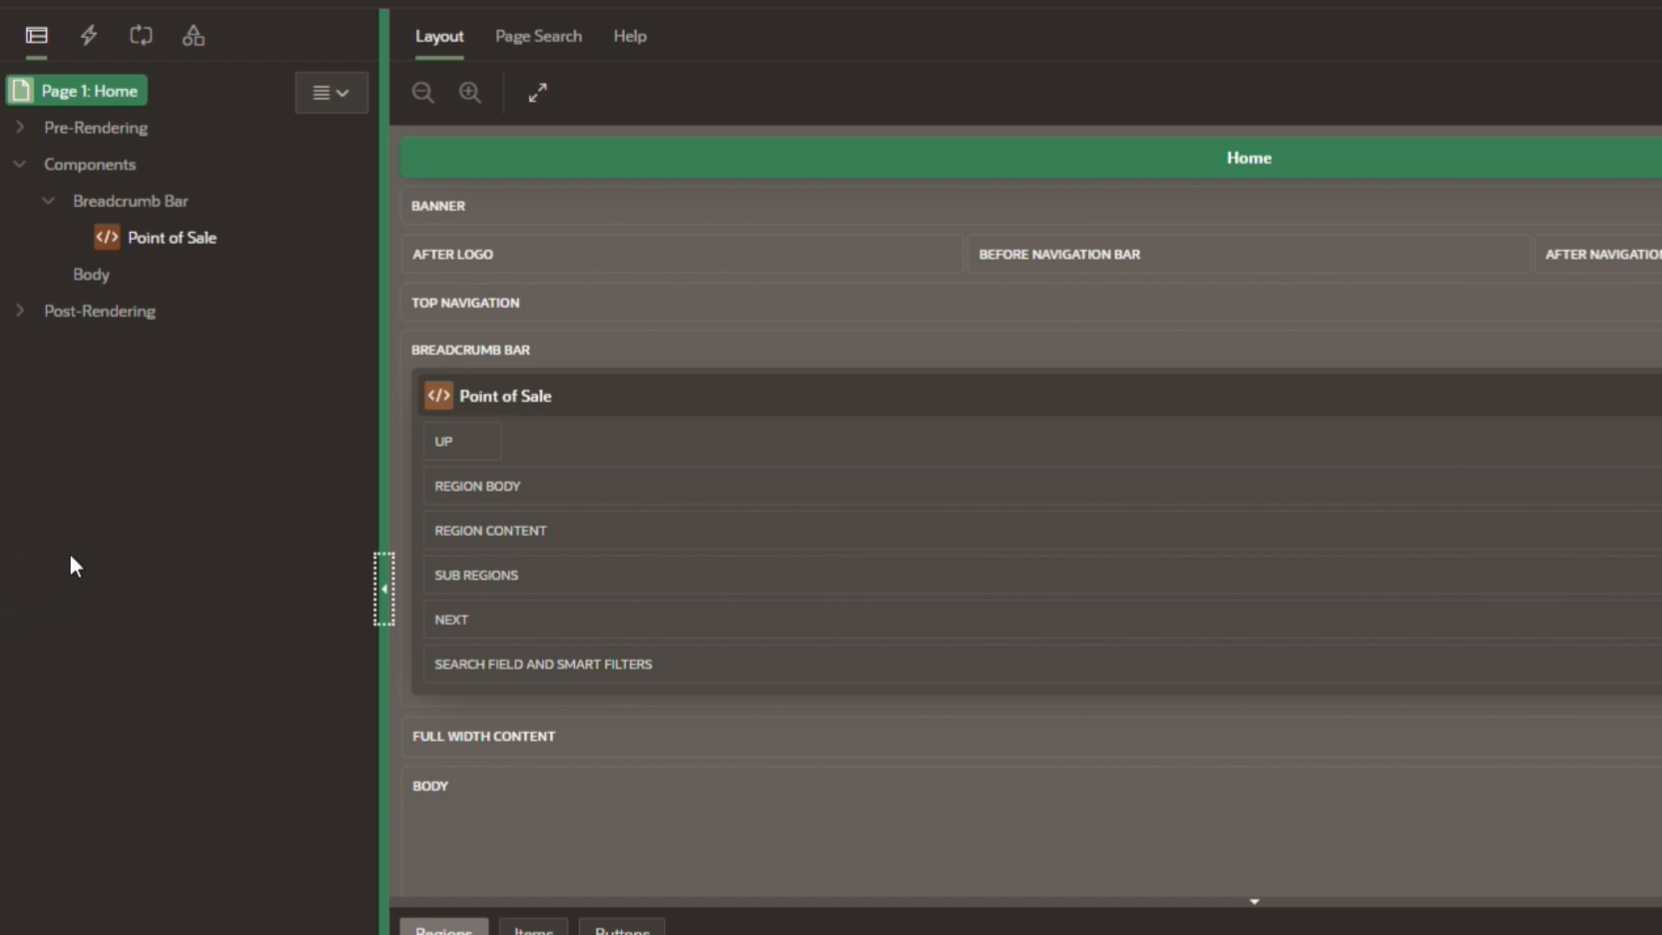
{"action": "left_click", "coordinate": [88, 199]}
{"action": "left_click", "coordinate": [24, 166]}
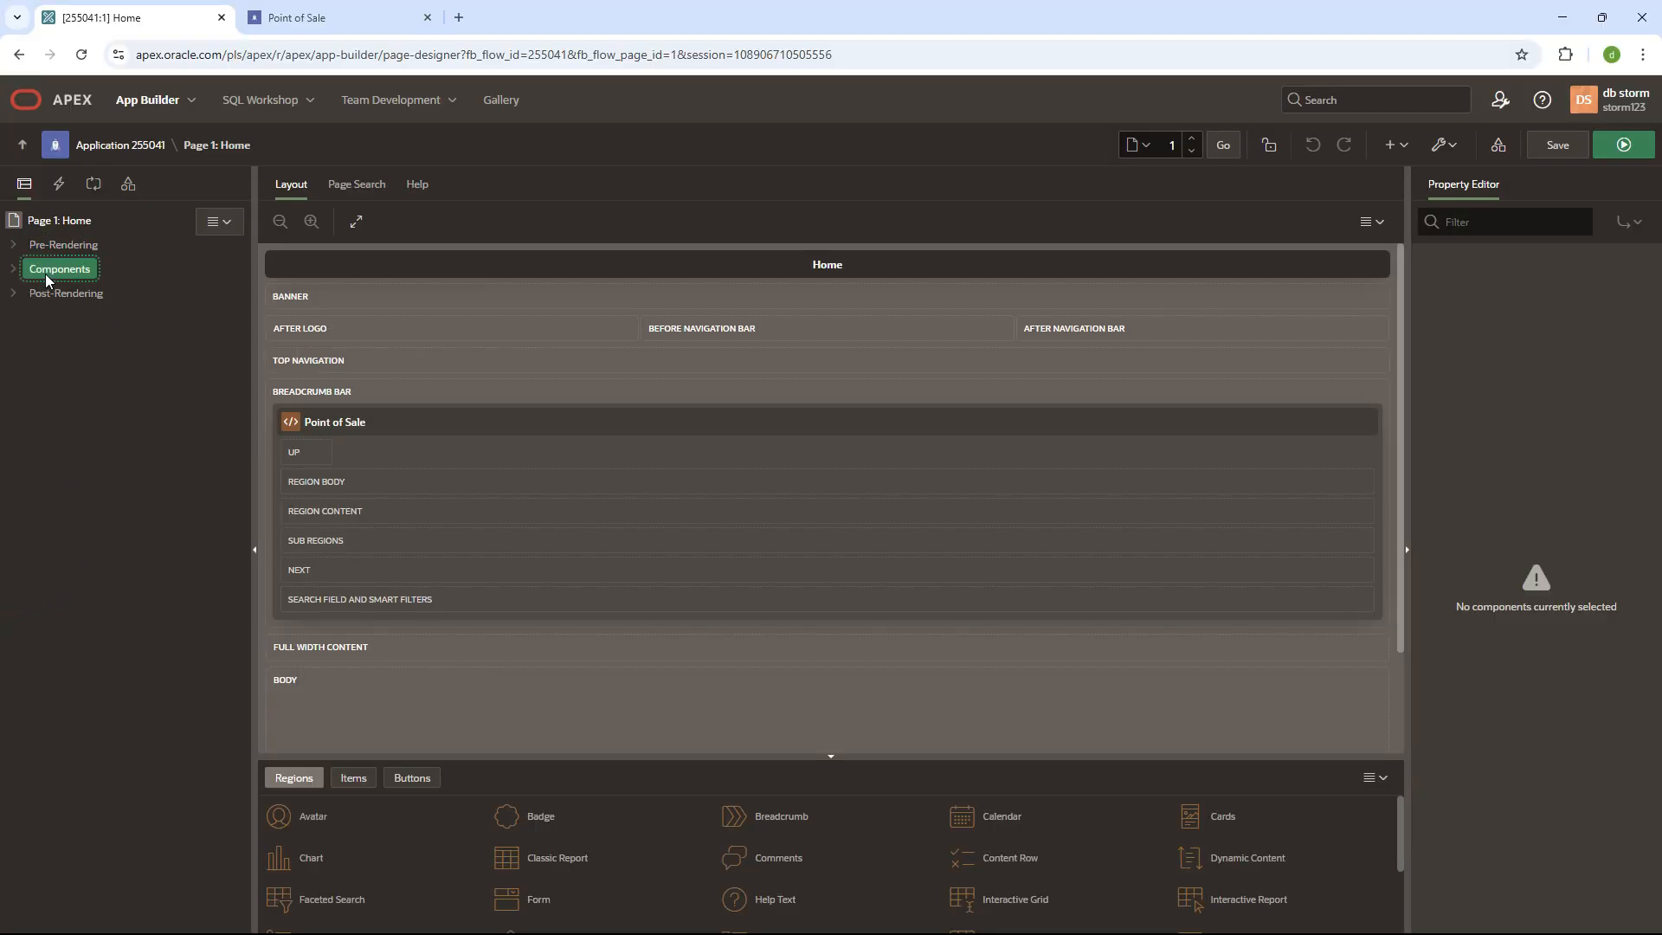
{"action": "left_click", "coordinate": [104, 204]}
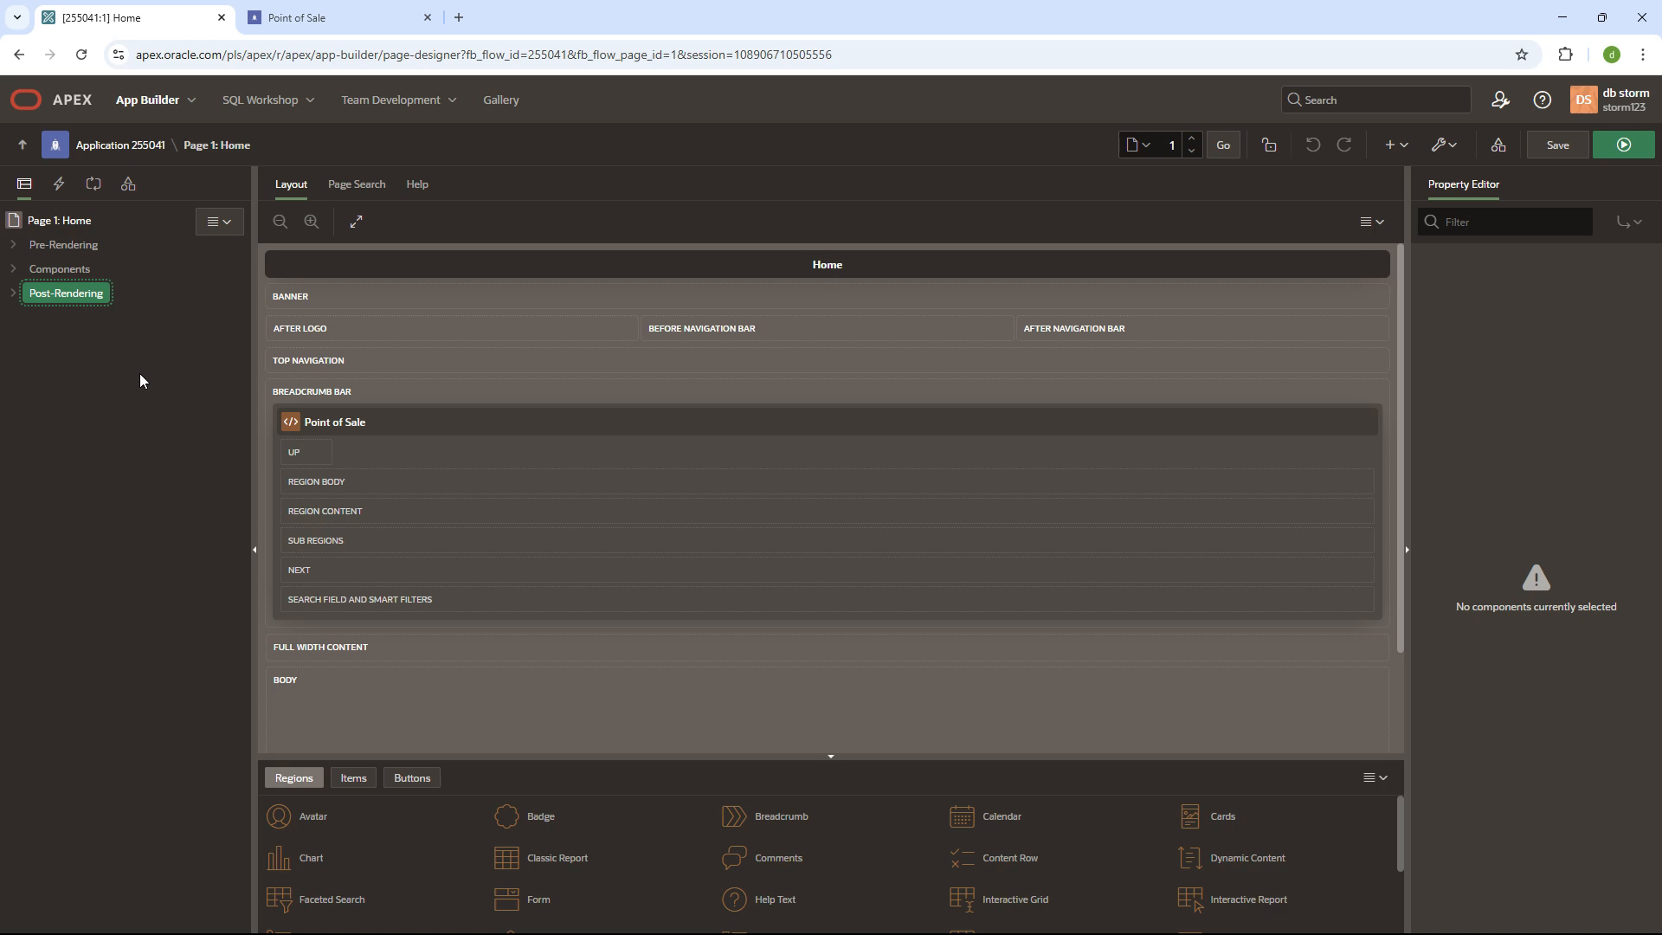
- Select the Point of Sale breadcrumb region under Components and widen its Property Editor
{"action": "left_click", "coordinate": [1512, 278]}
{"action": "left_click", "coordinate": [54, 270]}
{"action": "left_click", "coordinate": [13, 268]}
{"action": "left_click", "coordinate": [80, 317]}
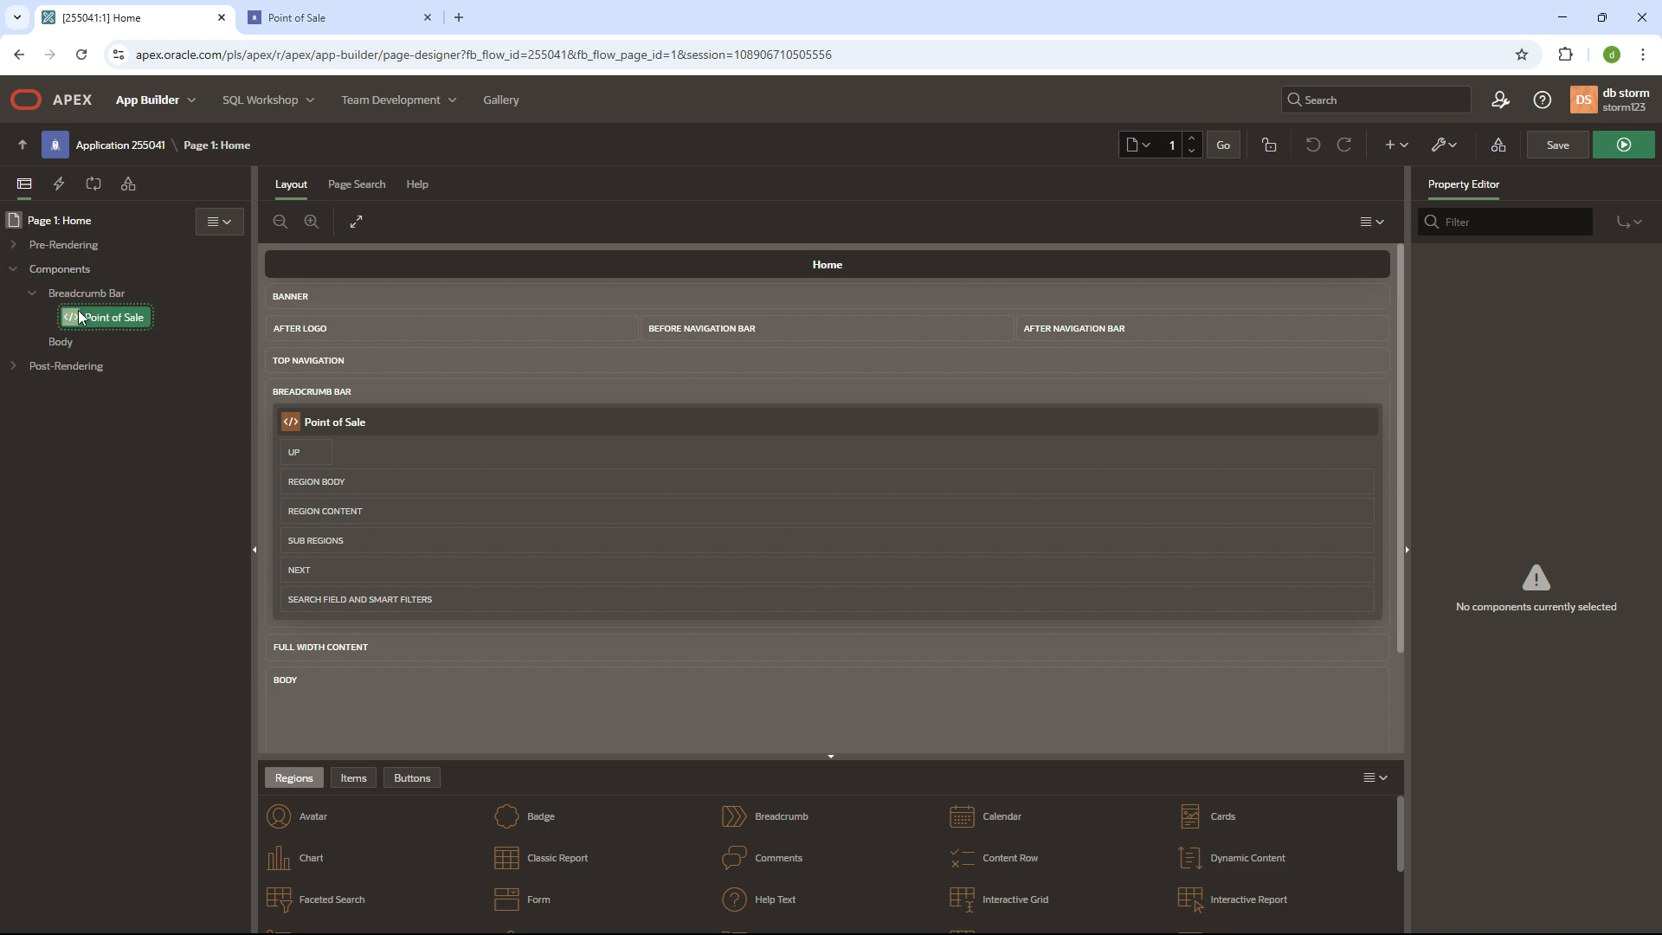
{"action": "left_click_drag", "start_coordinate": [1408, 341], "coordinate": [1285, 341]}
{"action": "scroll", "coordinate": [1420, 600], "scroll_direction": "down", "scroll_amount": 4}
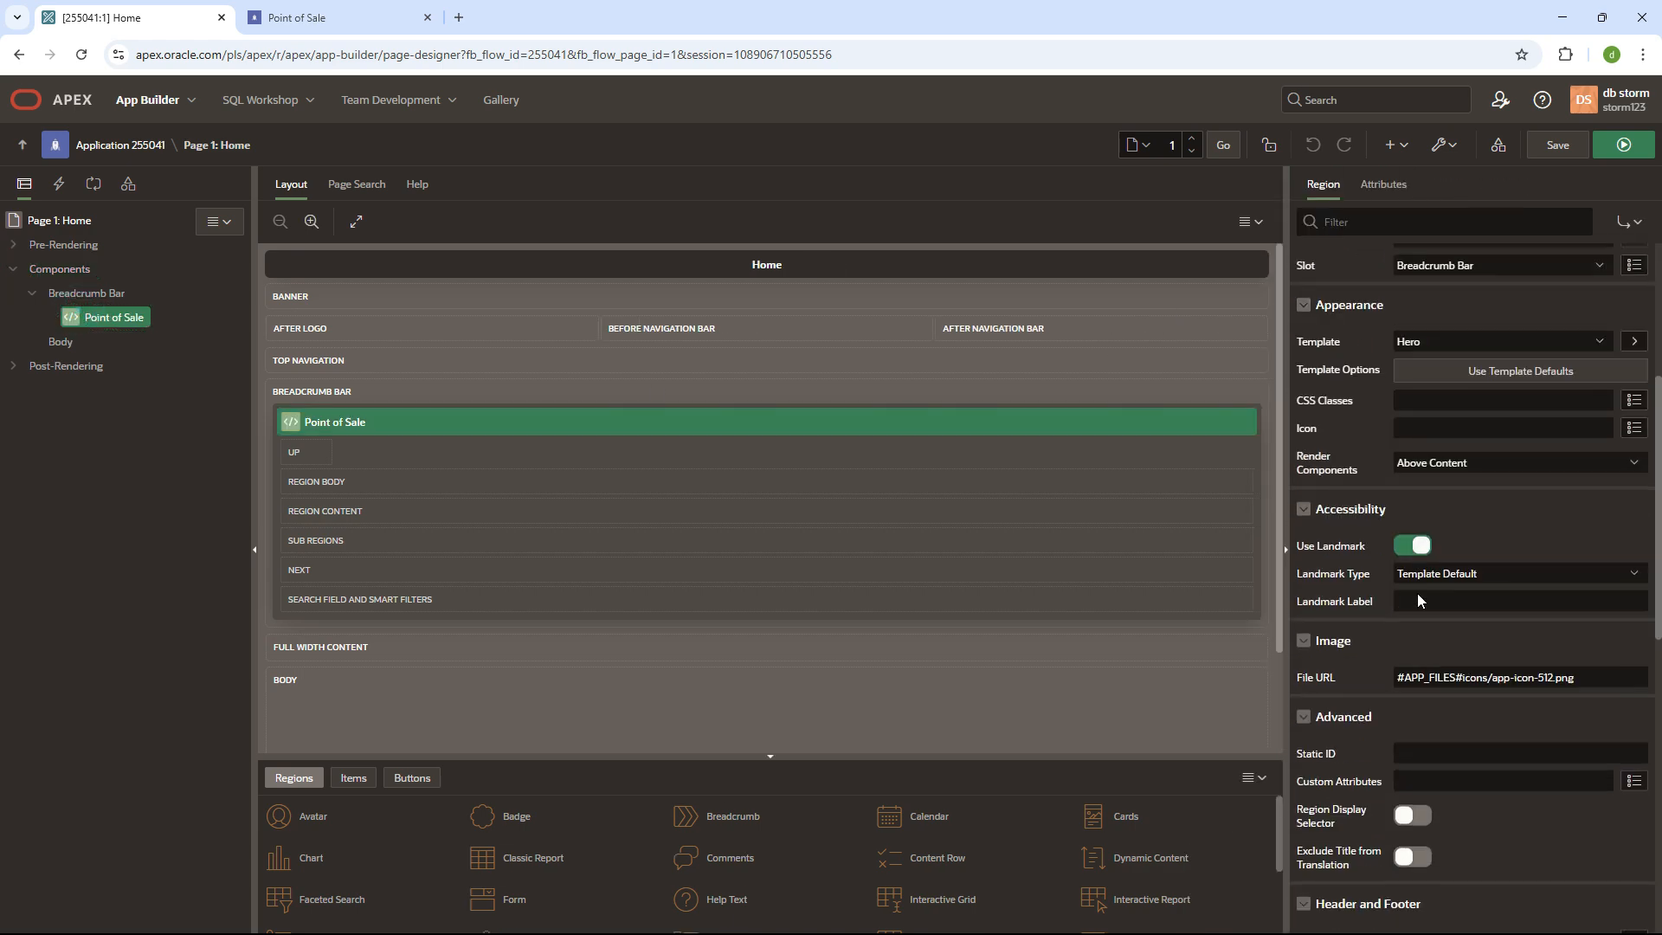
{"action": "scroll", "coordinate": [1420, 600], "scroll_direction": "down", "scroll_amount": 3}
{"action": "scroll", "coordinate": [606, 639], "scroll_direction": "down", "scroll_amount": 2}
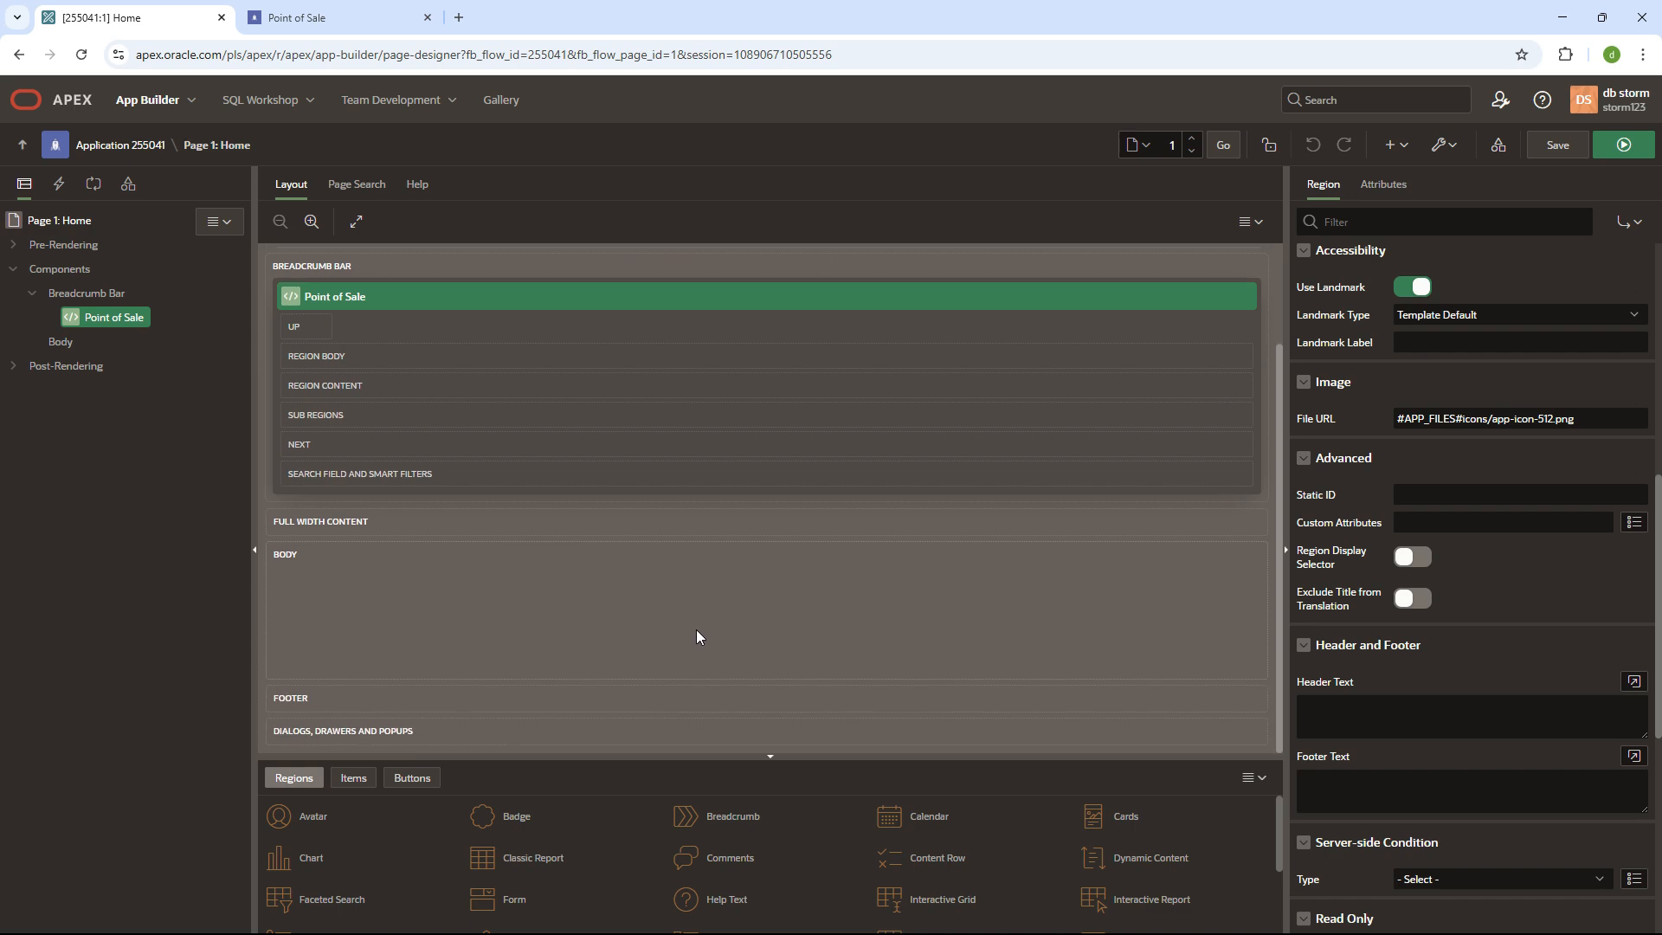
{"action": "scroll", "coordinate": [732, 840], "scroll_direction": "down", "scroll_amount": 3}
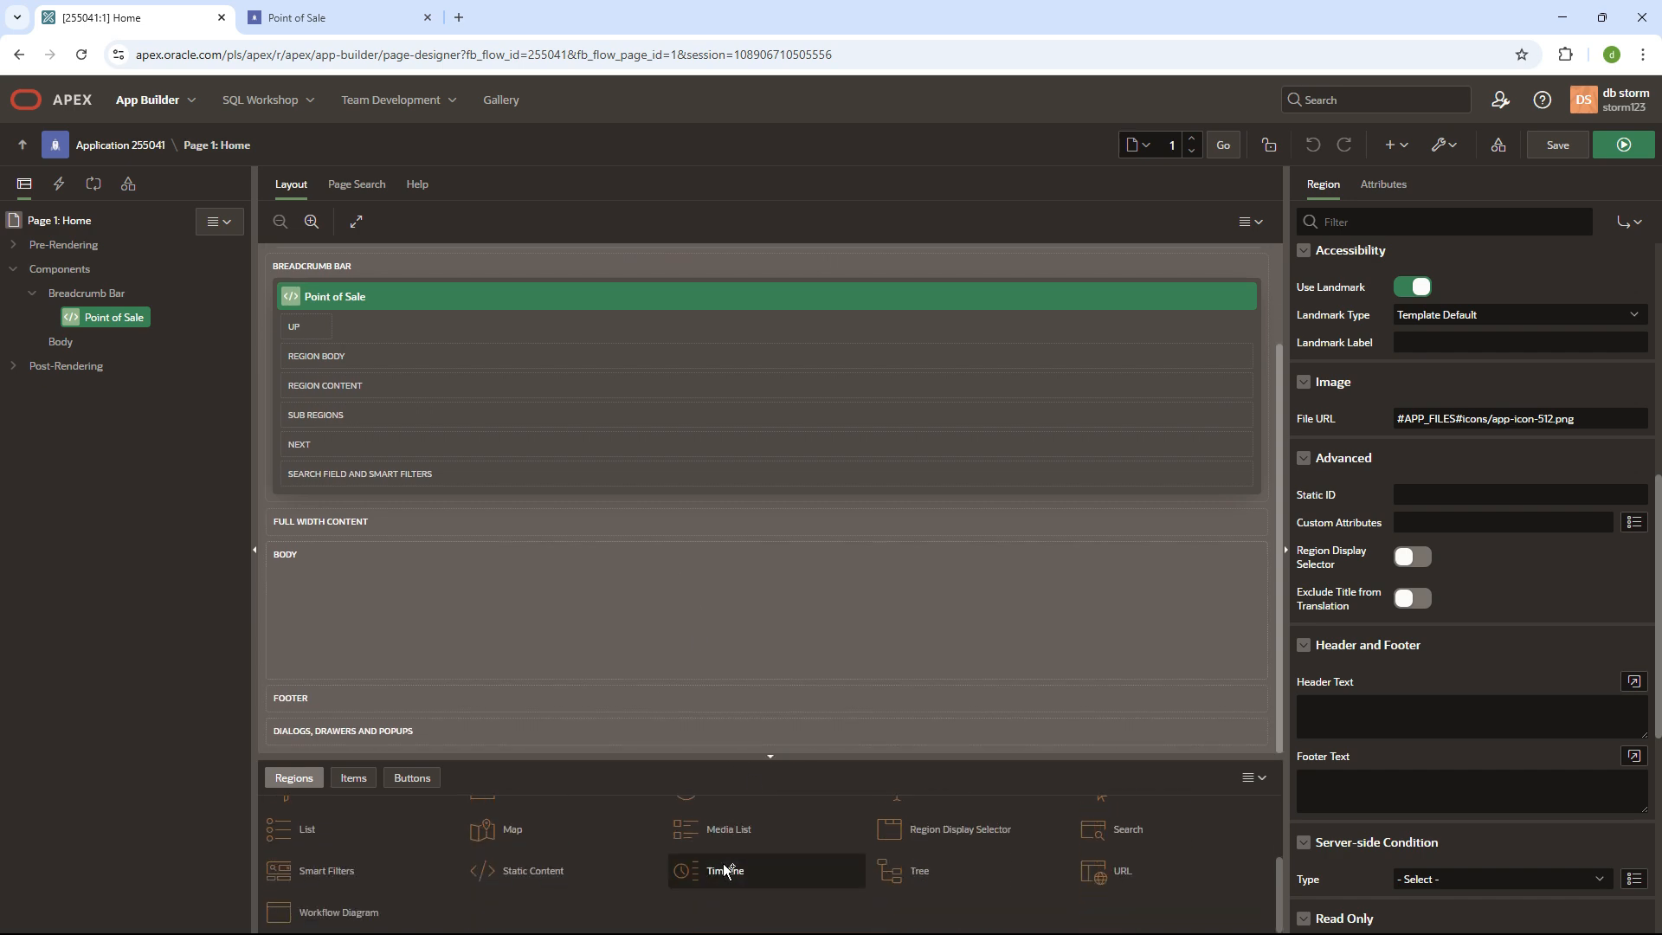
{"action": "scroll", "coordinate": [647, 648], "scroll_direction": "up", "scroll_amount": 2}
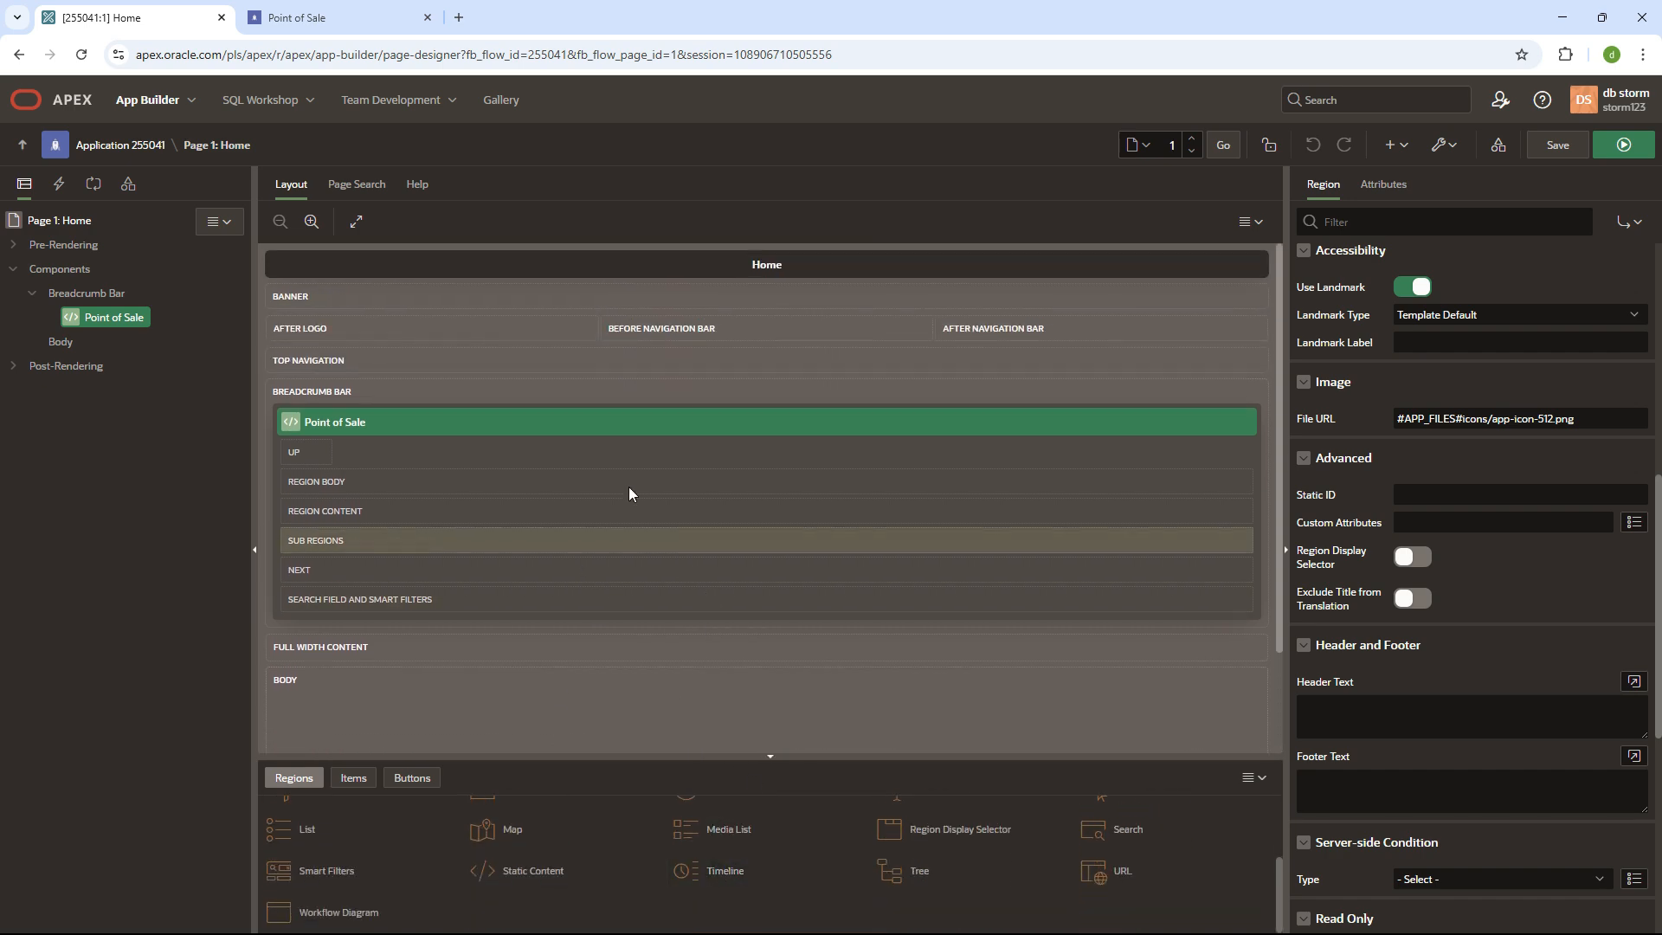
- Return to and reload the App Builder list, then start a new application (ID 261030)
{"action": "left_click", "coordinate": [24, 153]}
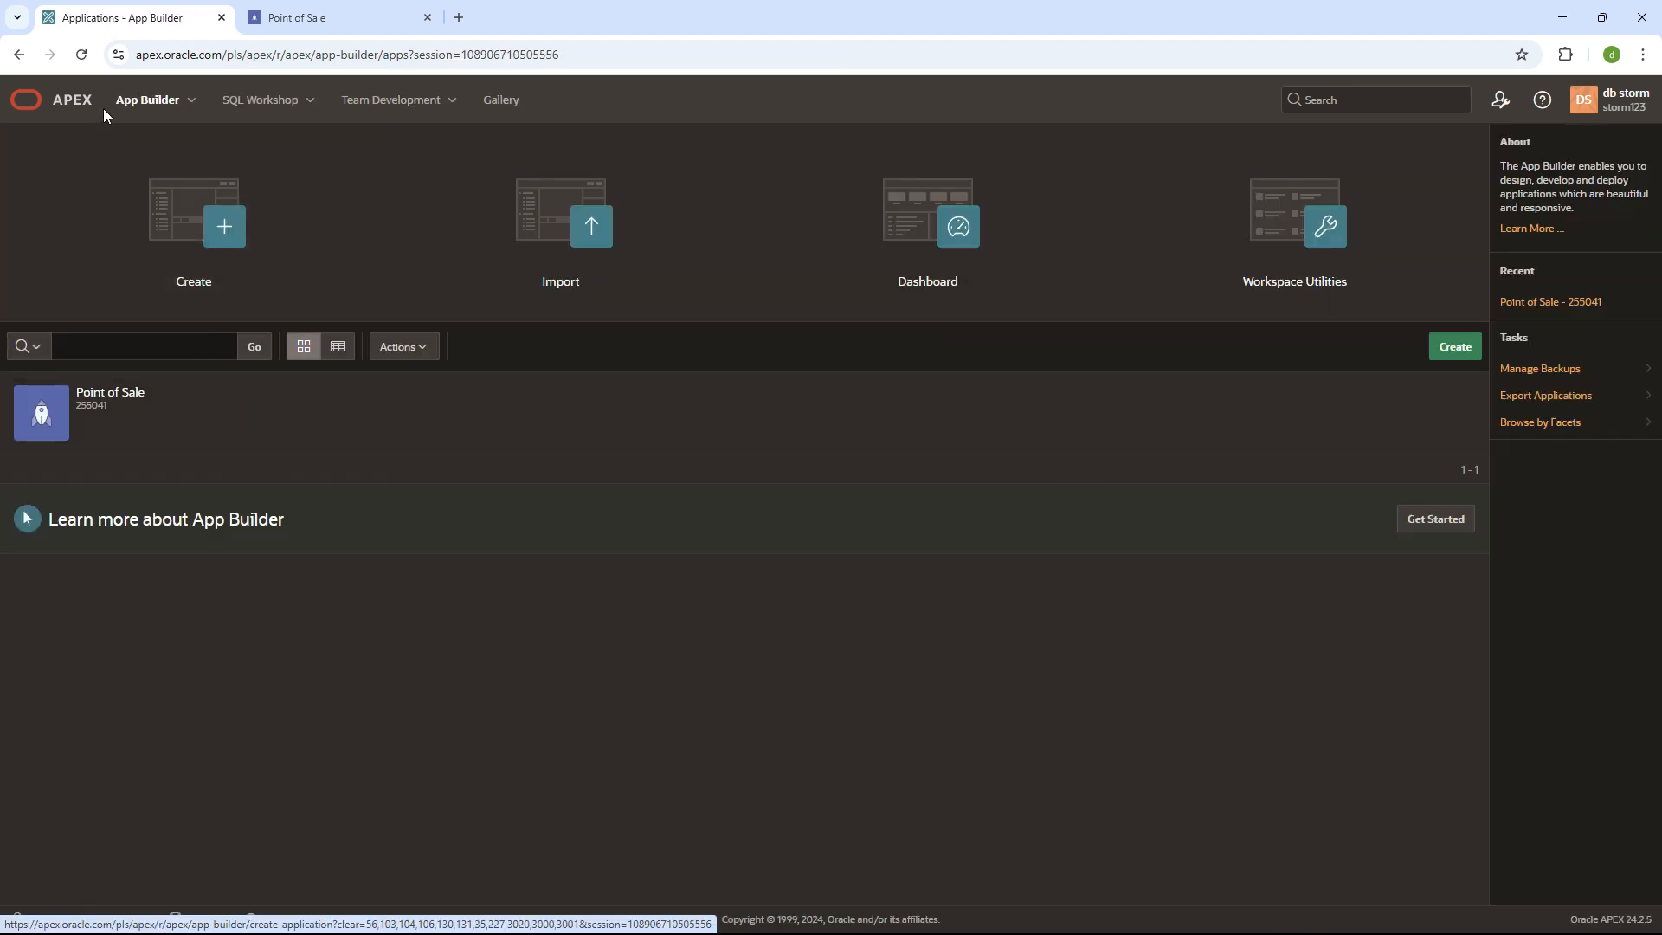
{"action": "left_click", "coordinate": [141, 103]}
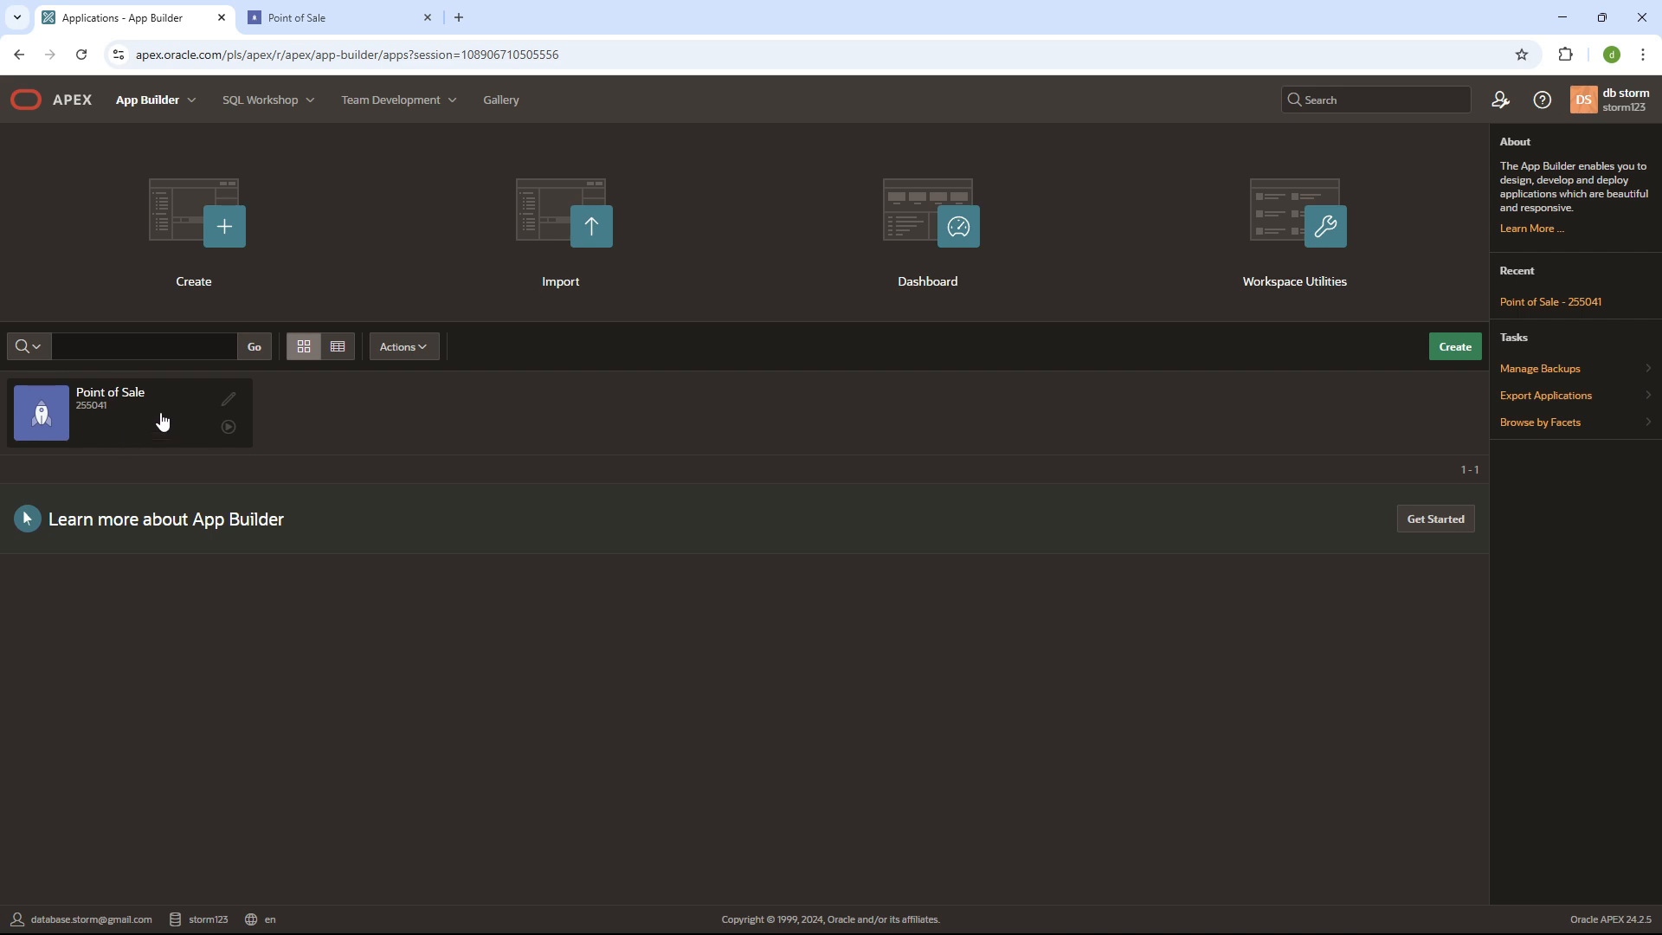
{"action": "left_click", "coordinate": [137, 102]}
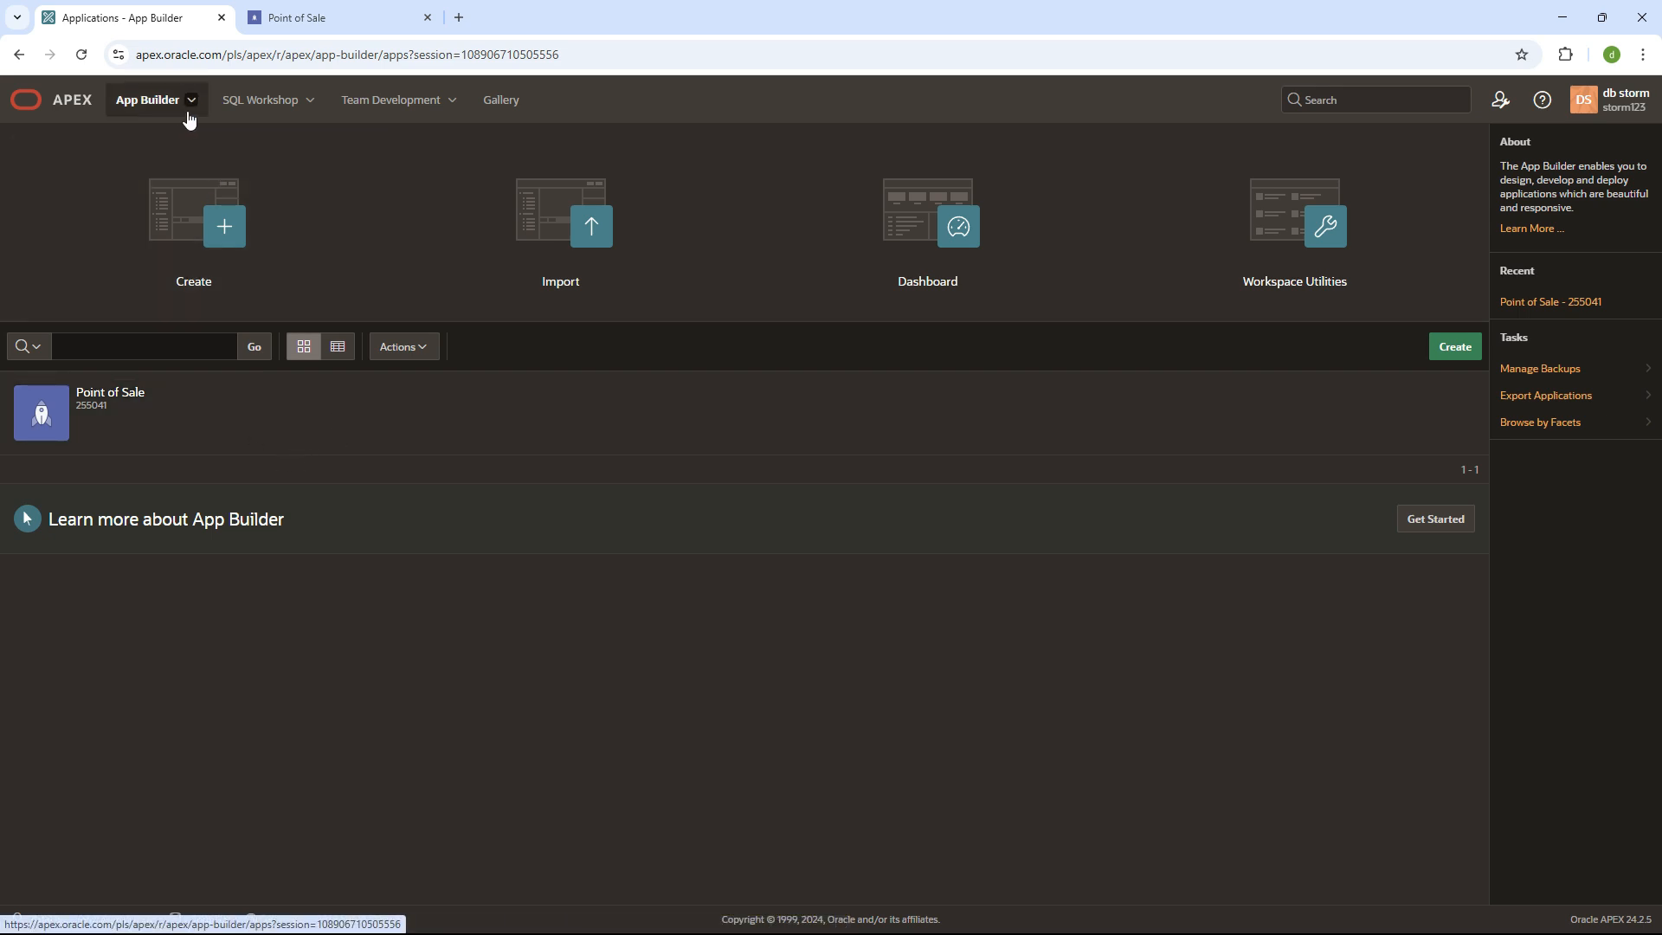
{"action": "left_click", "coordinate": [225, 227]}
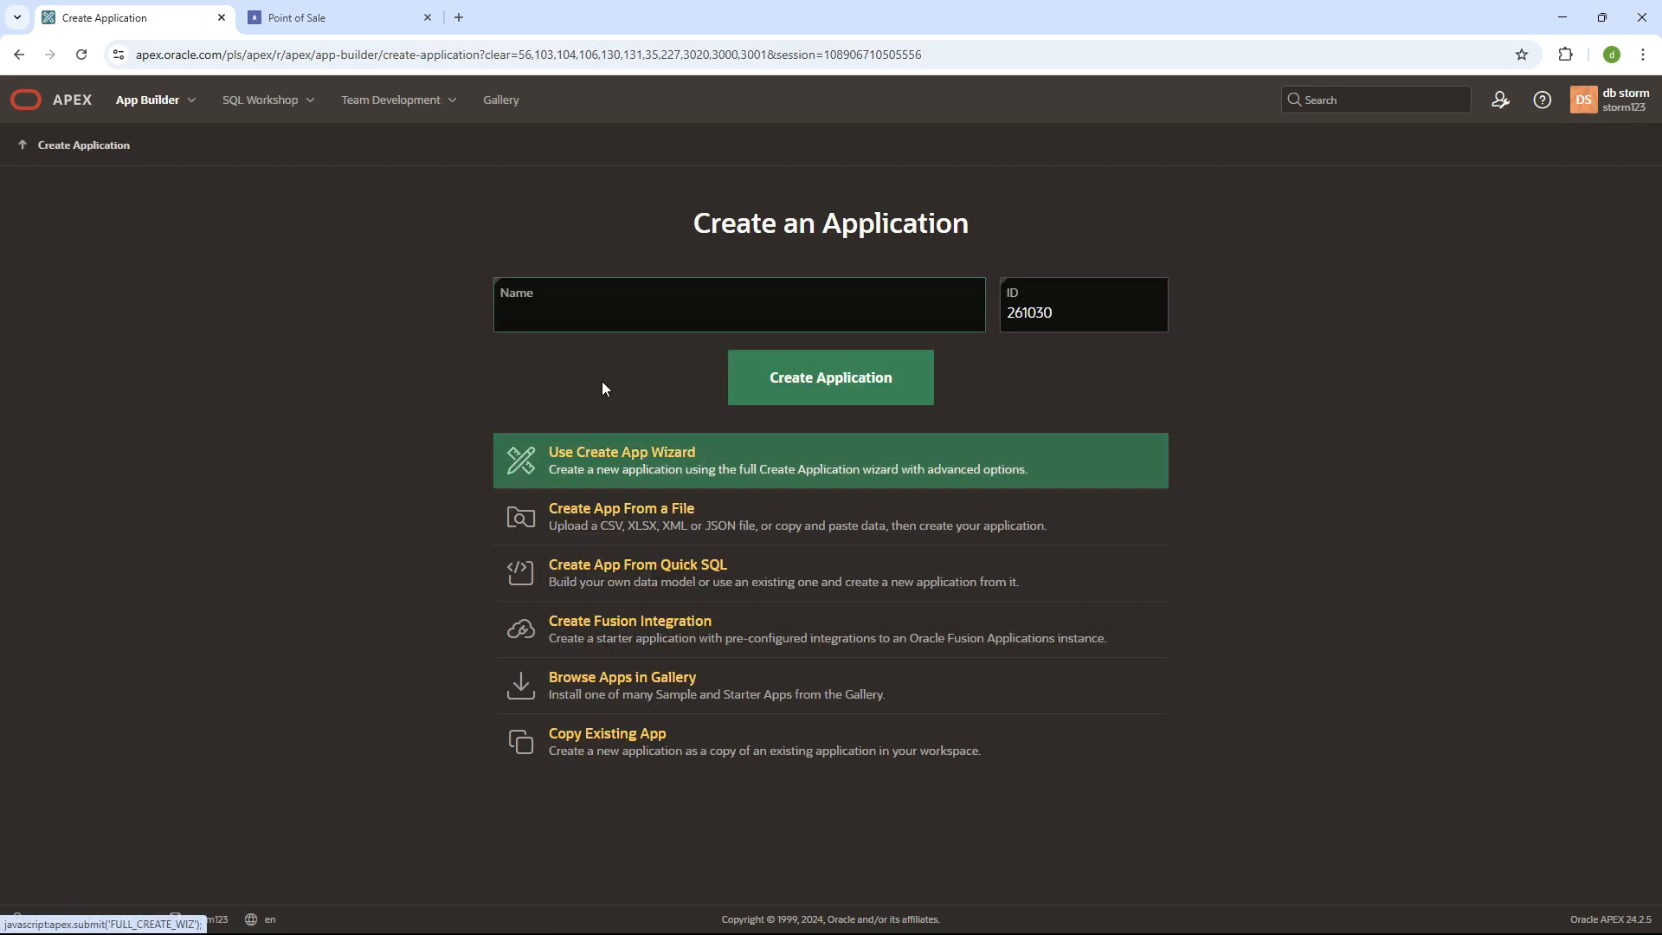
- Name the new application 'test wizard' and switch to the full Create App Wizard
{"action": "left_click", "coordinate": [575, 304]}
{"action": "type", "text": "test wizard"}
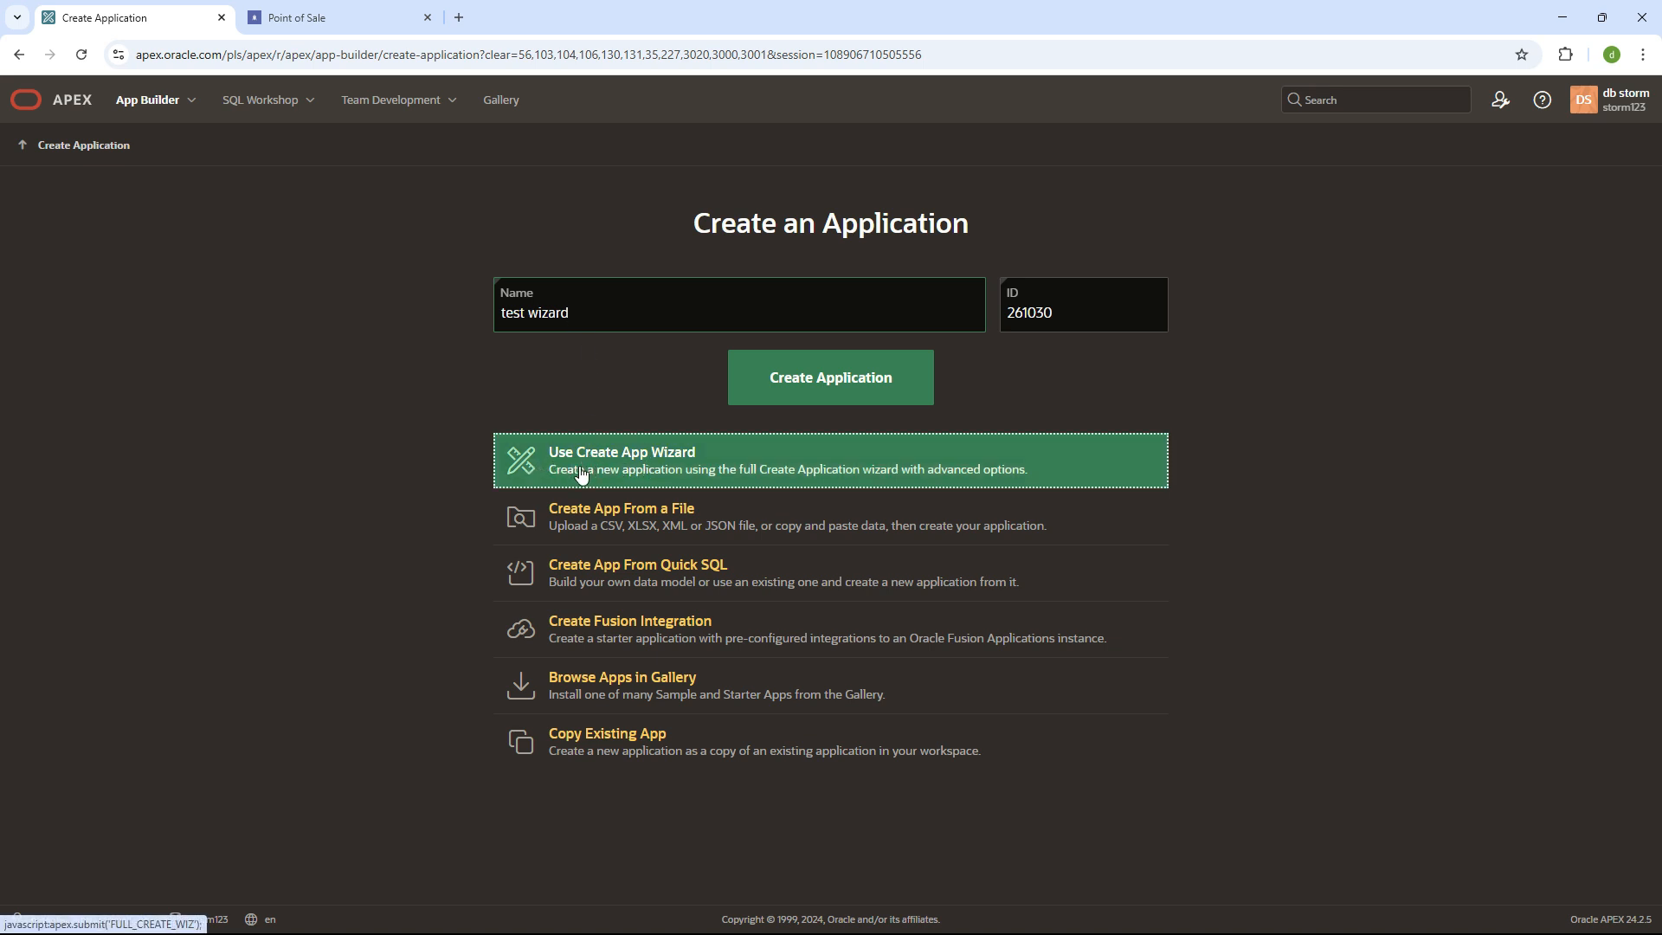
{"action": "left_click", "coordinate": [581, 470]}
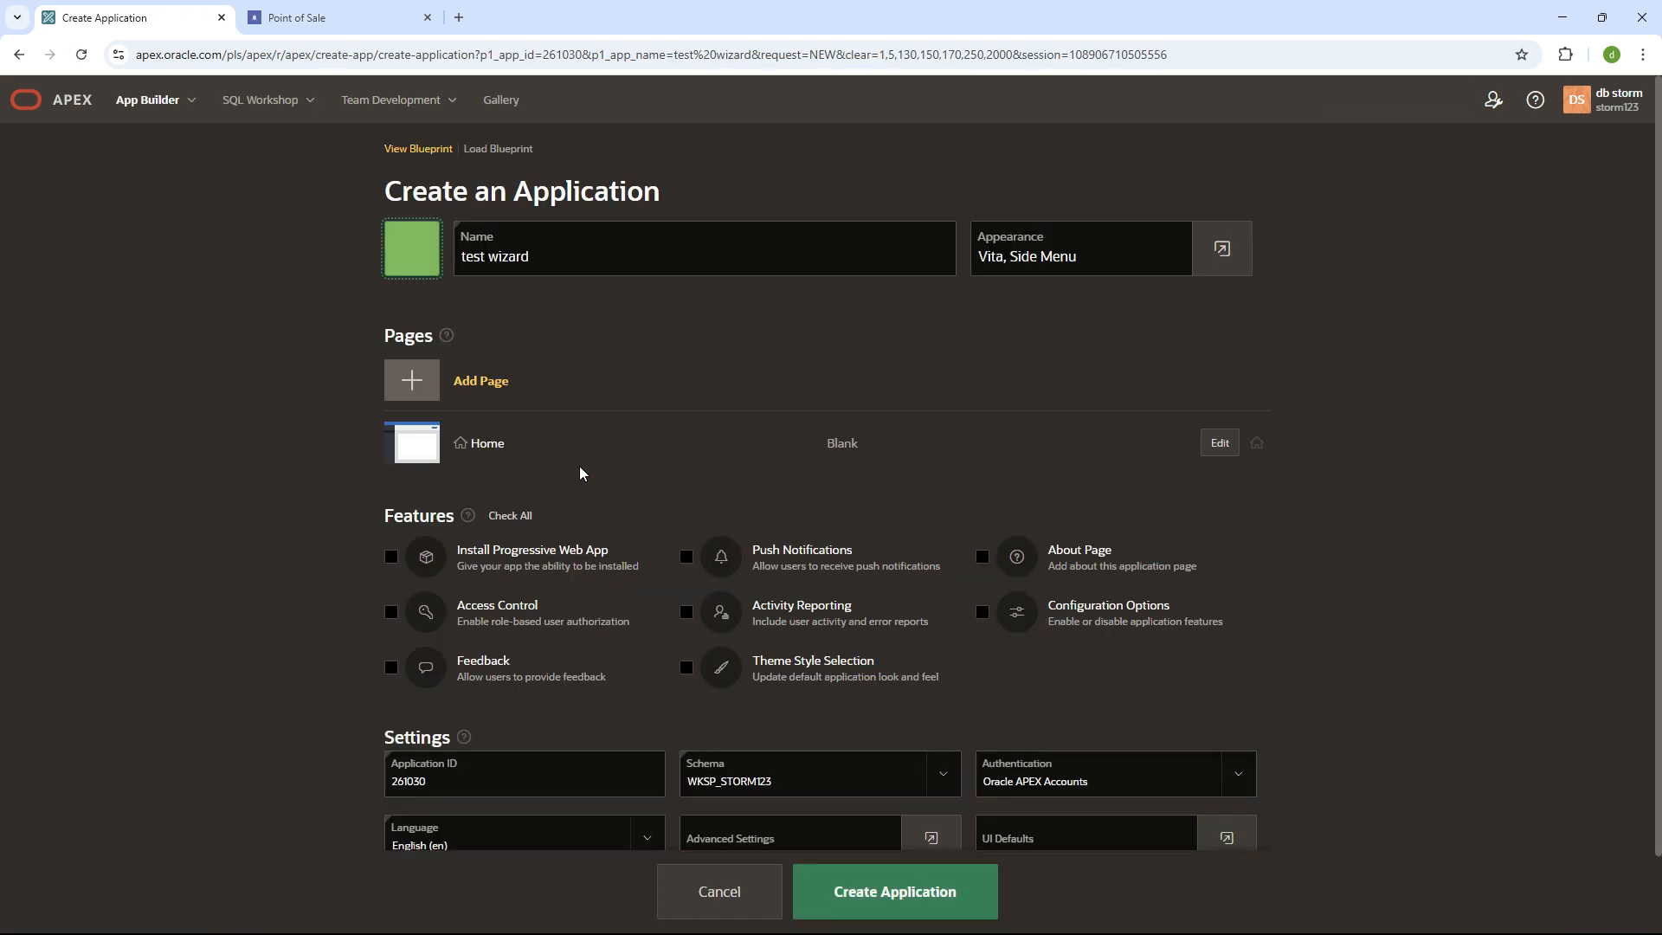
- Tick About Page, Configuration Options, Activity Reporting and Theme Style Selection
{"action": "scroll", "coordinate": [600, 448], "scroll_direction": "down", "scroll_amount": 1}
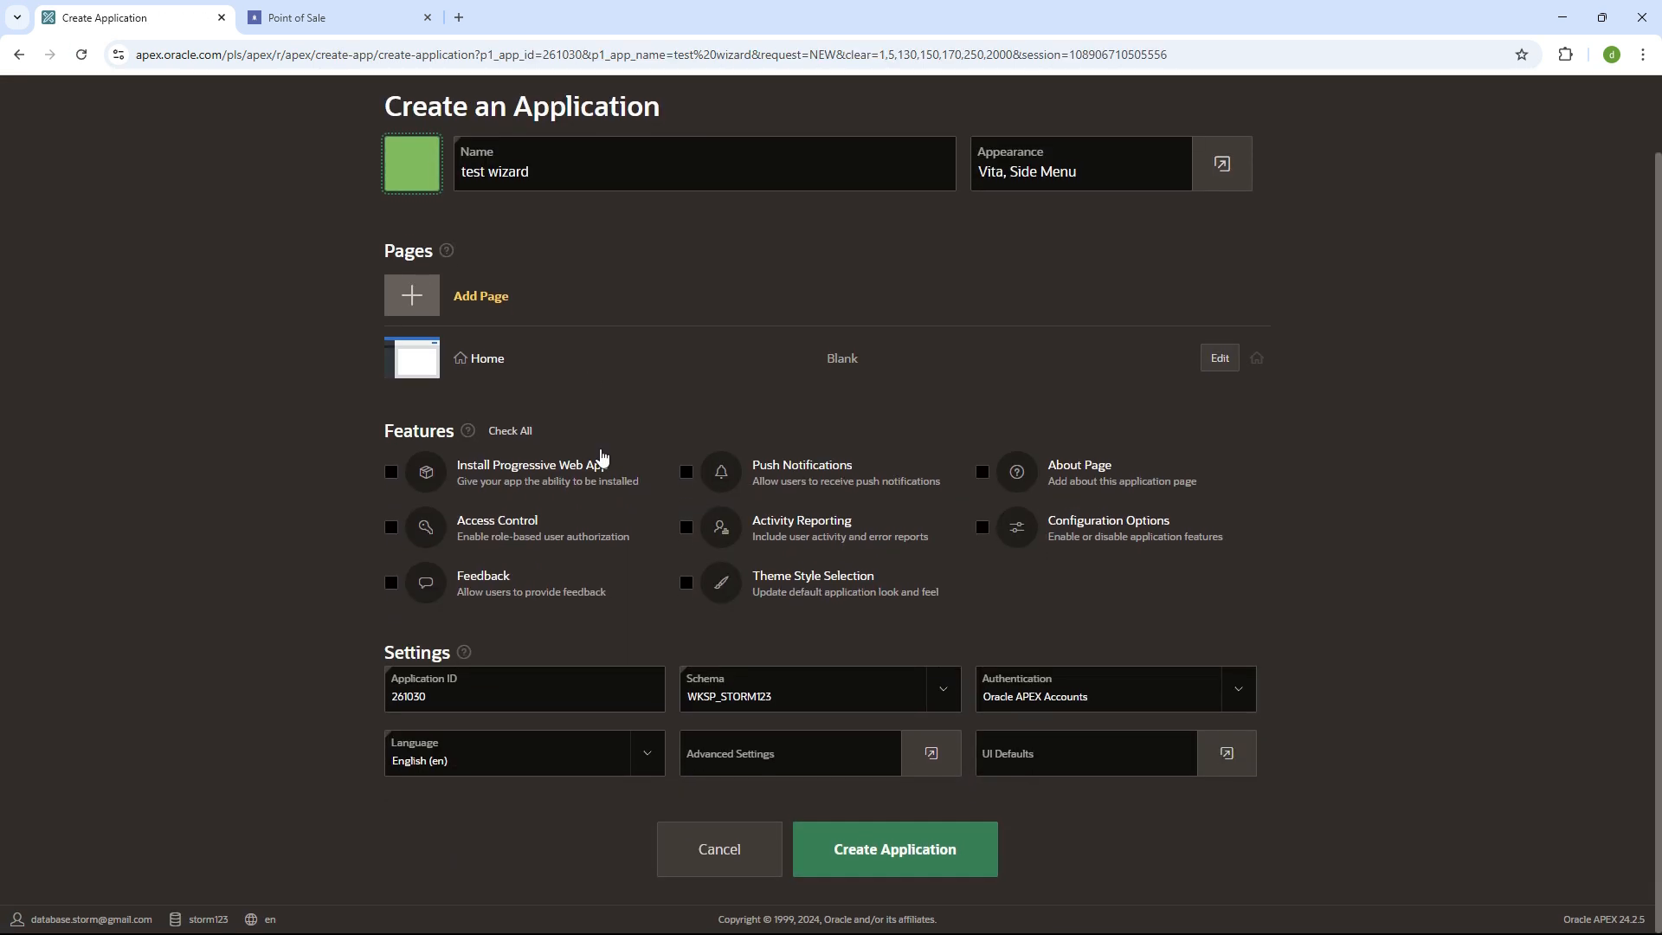
{"action": "scroll", "coordinate": [602, 472], "scroll_direction": "up", "scroll_amount": 1}
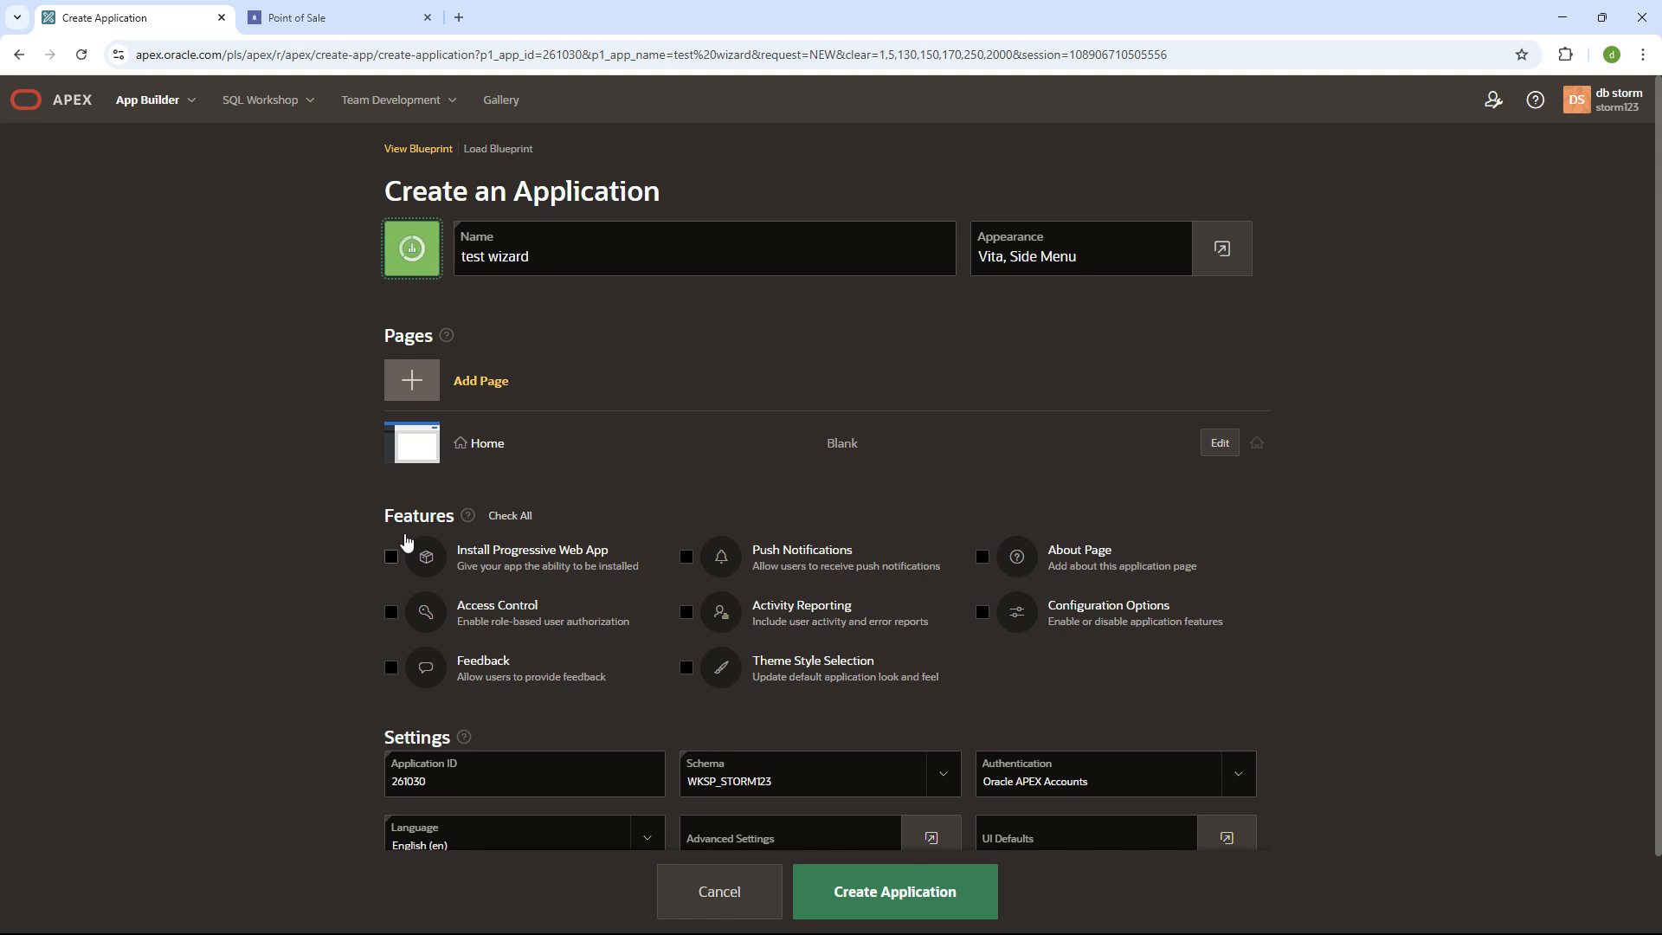
{"action": "left_click", "coordinate": [984, 556]}
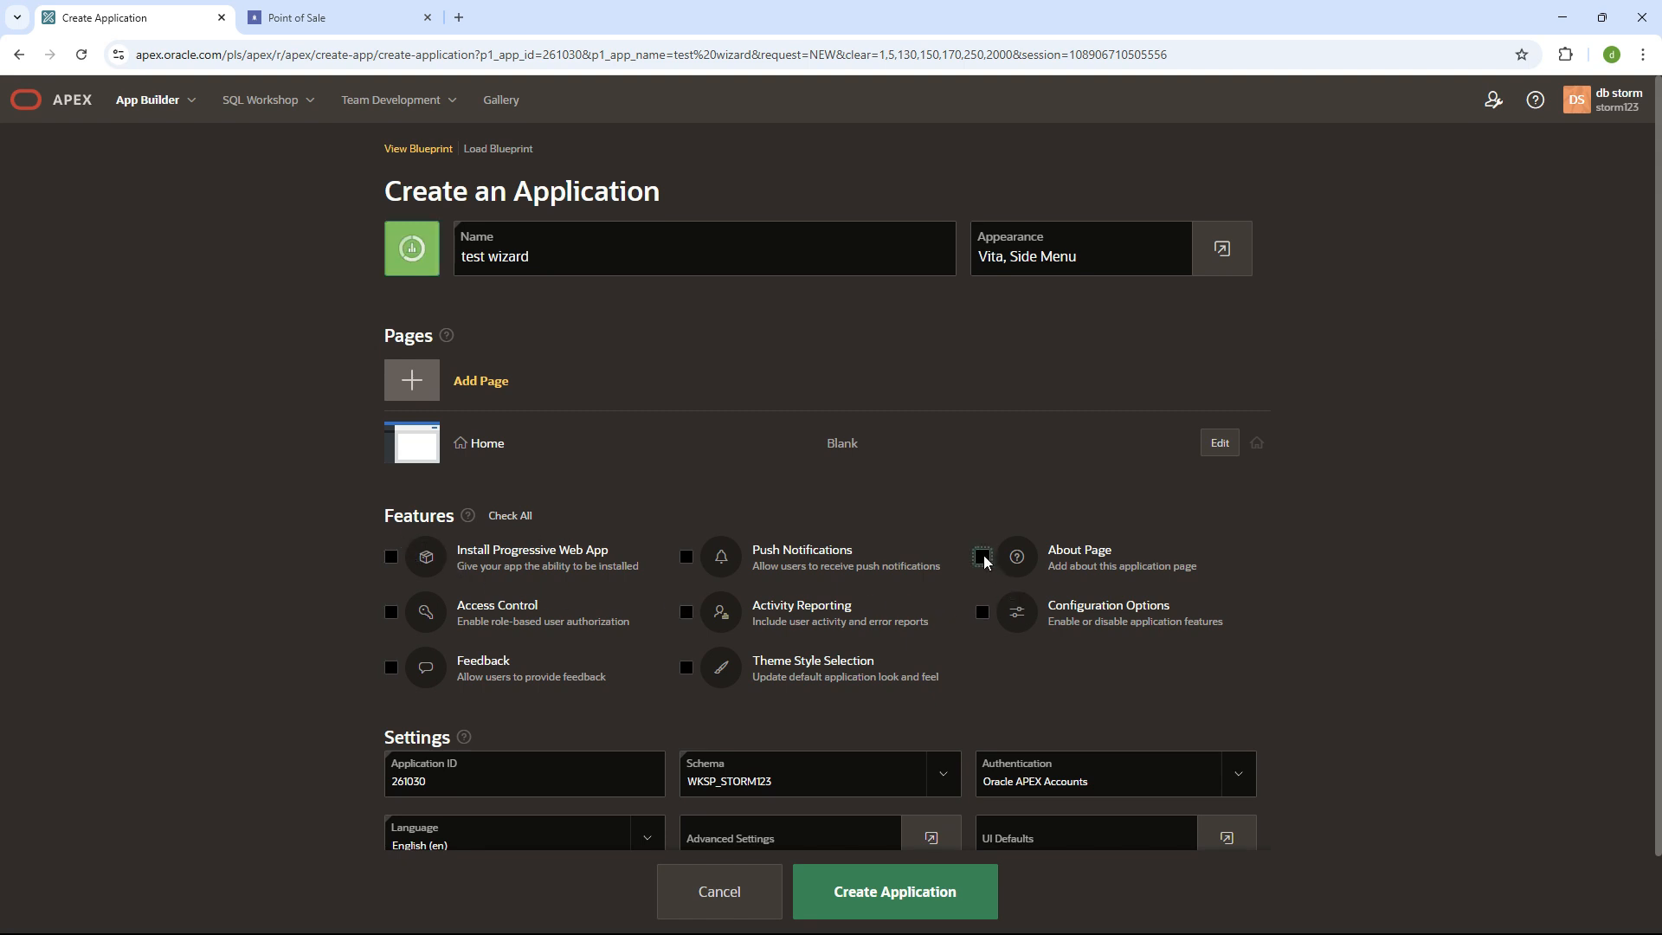
{"action": "left_click", "coordinate": [983, 612]}
{"action": "left_click", "coordinate": [687, 613]}
{"action": "left_click", "coordinate": [687, 668]}
- Start a Calendar page named 'Schedule Meetings', looking over its display column and icon options
{"action": "left_click", "coordinate": [476, 379]}
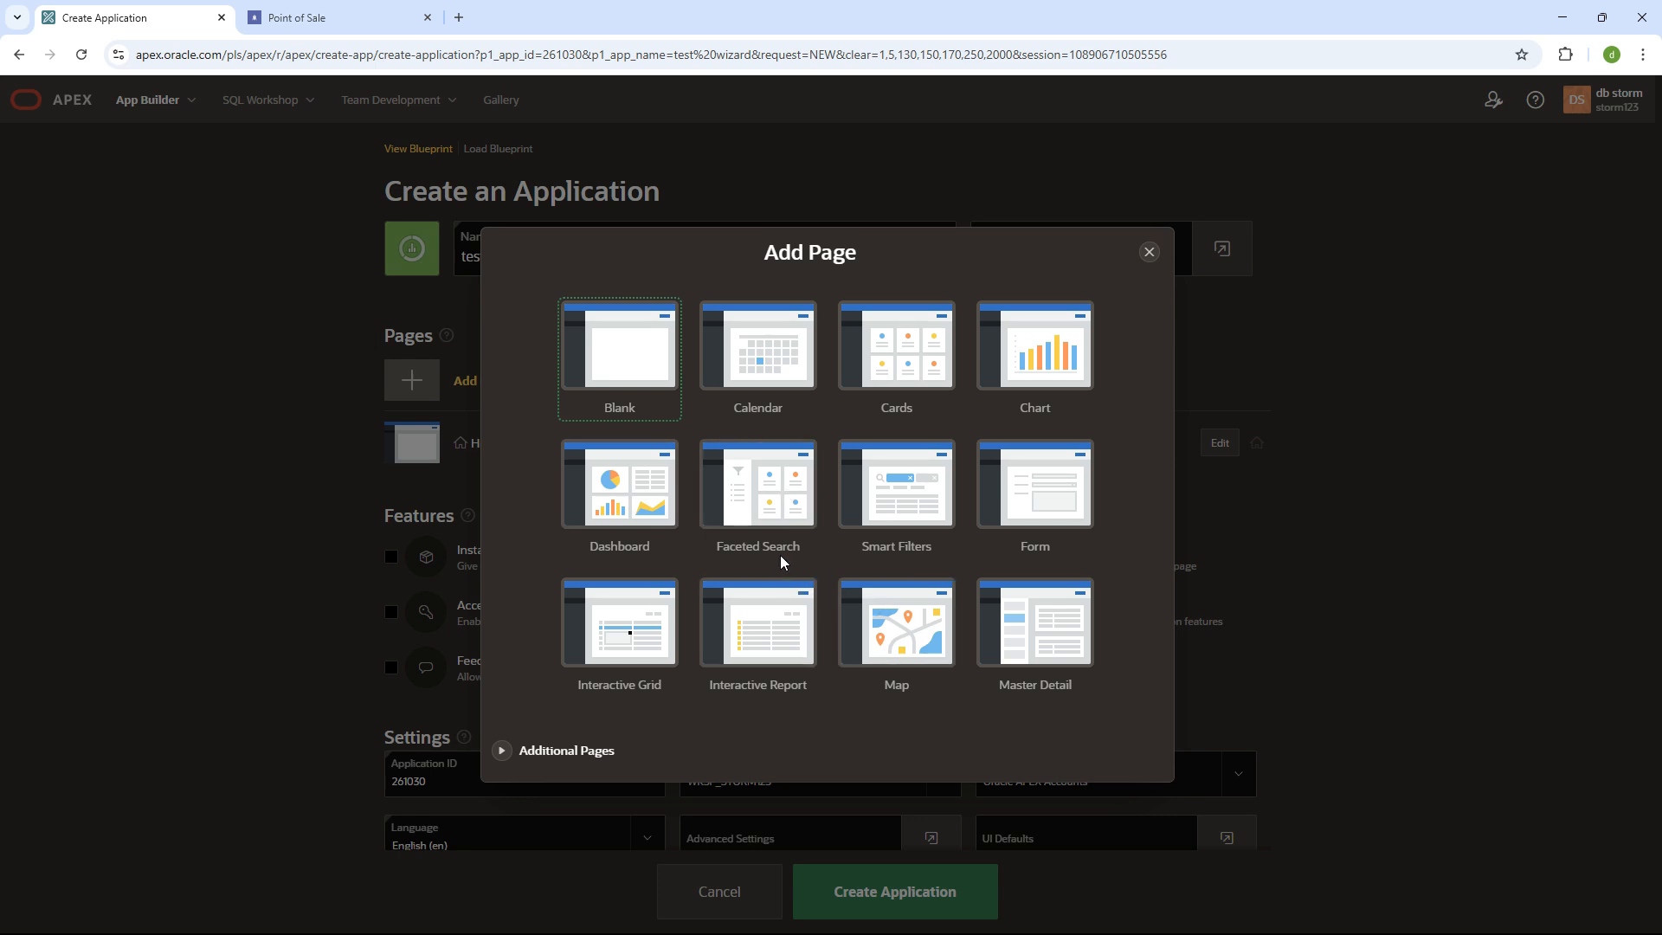
{"action": "left_click", "coordinate": [760, 355]}
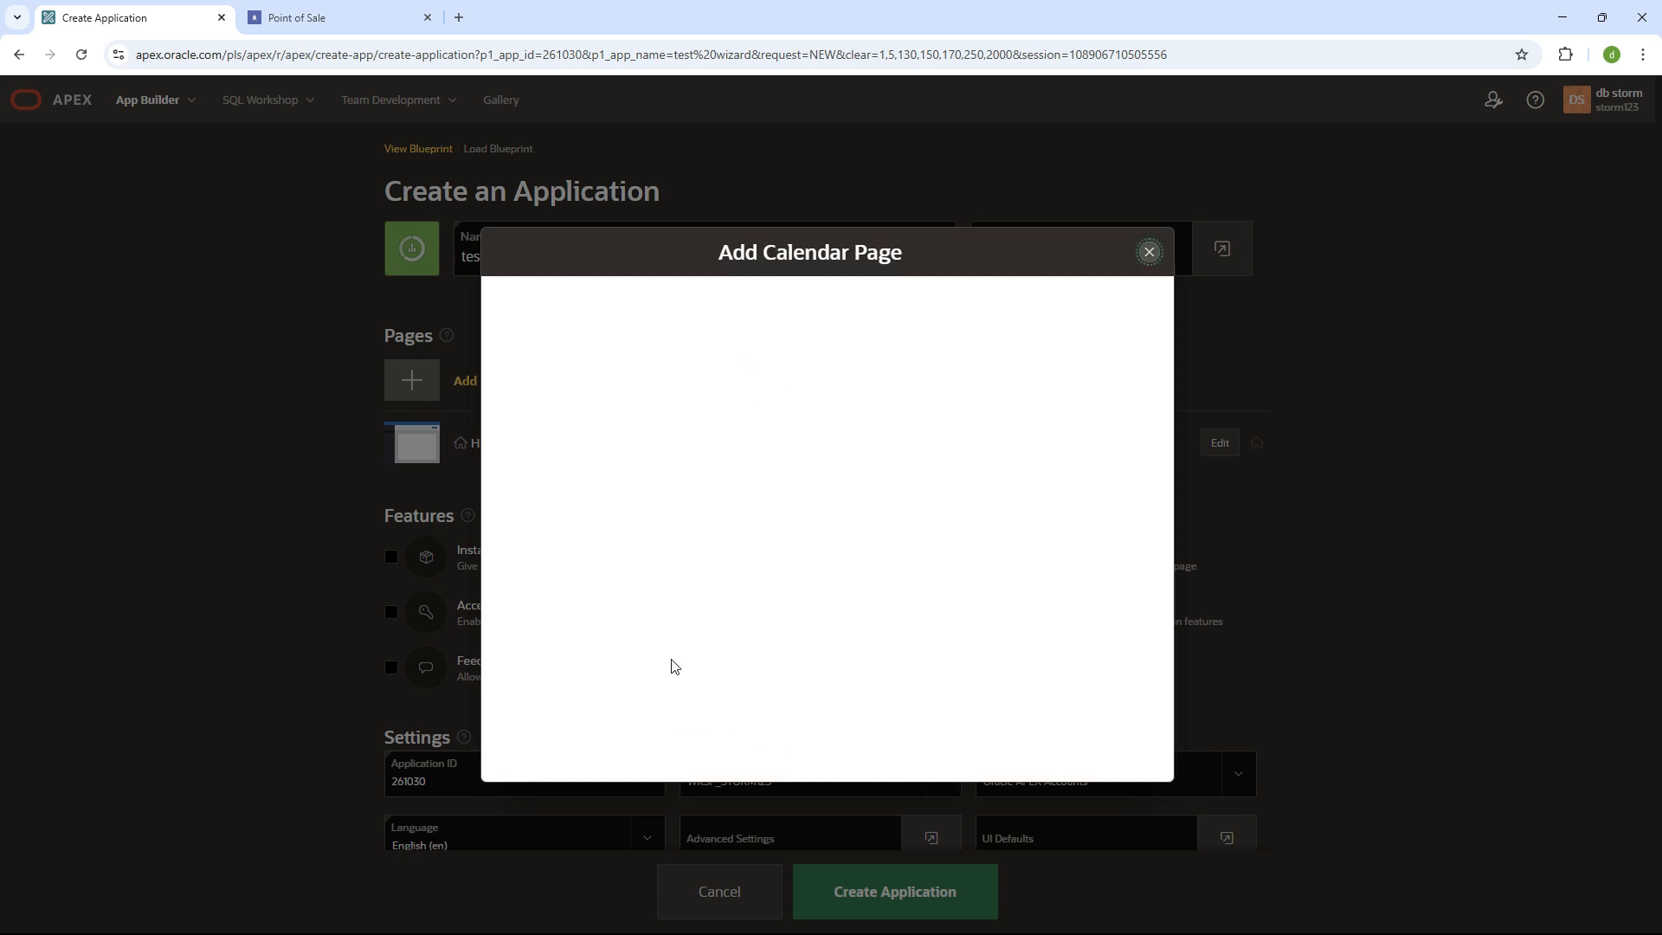
{"action": "type", "text": "C"}
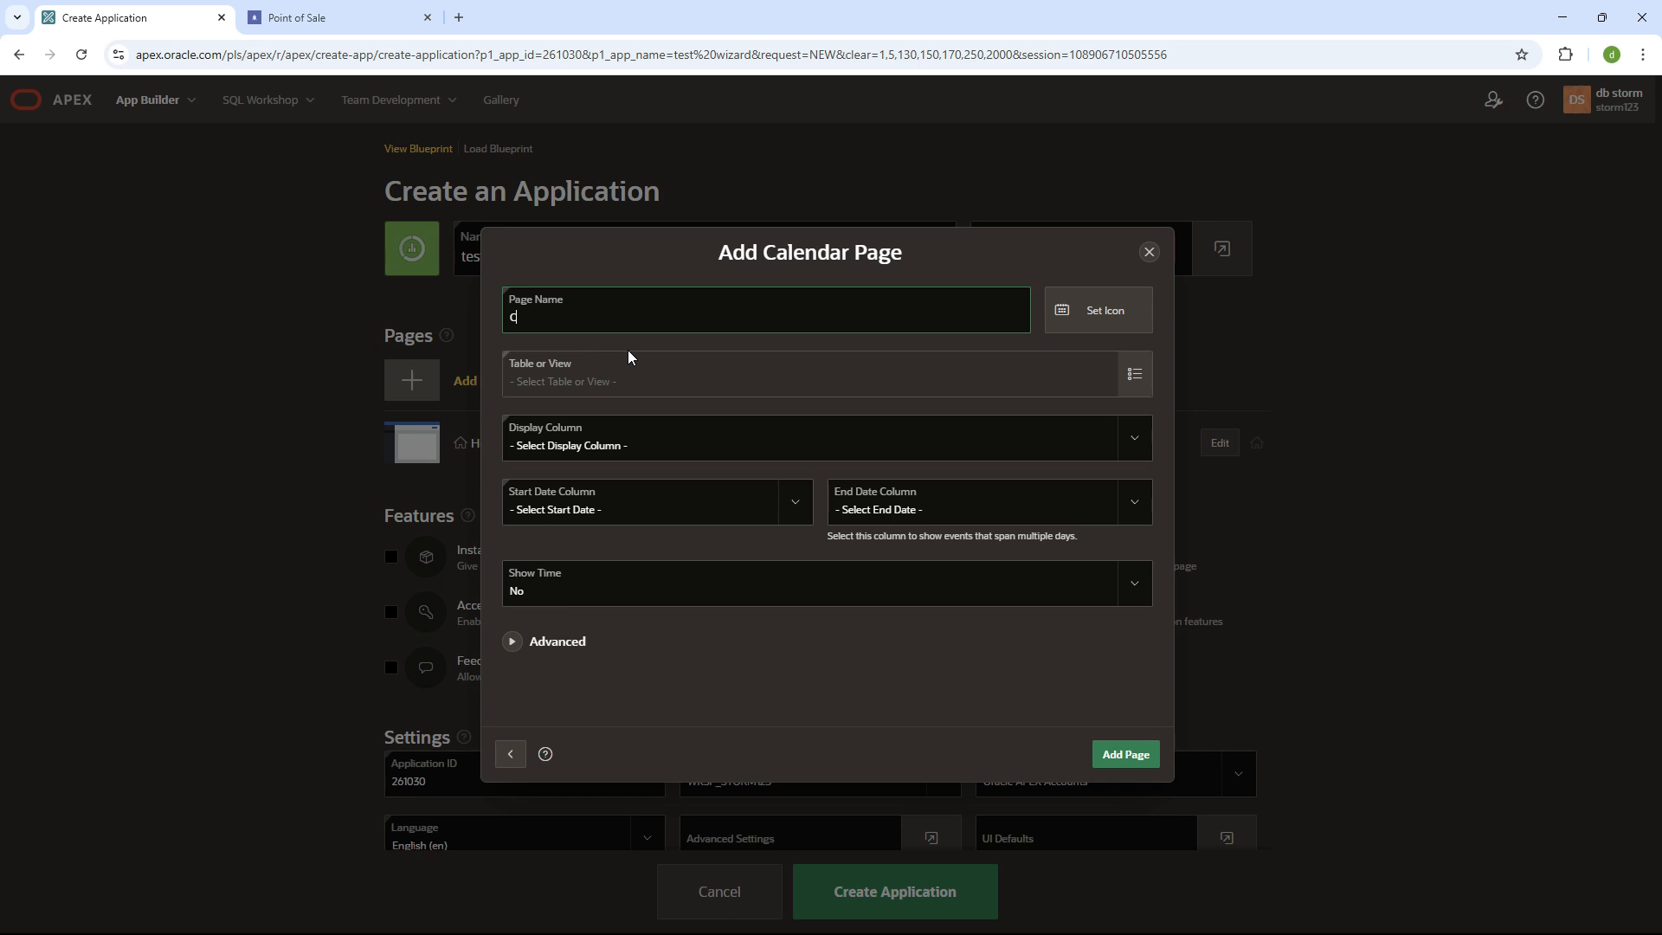
{"action": "key", "text": "BackSpace"}
{"action": "type", "text": "Schedule Meetings"}
{"action": "left_click", "coordinate": [634, 443]}
{"action": "left_click", "coordinate": [659, 450]}
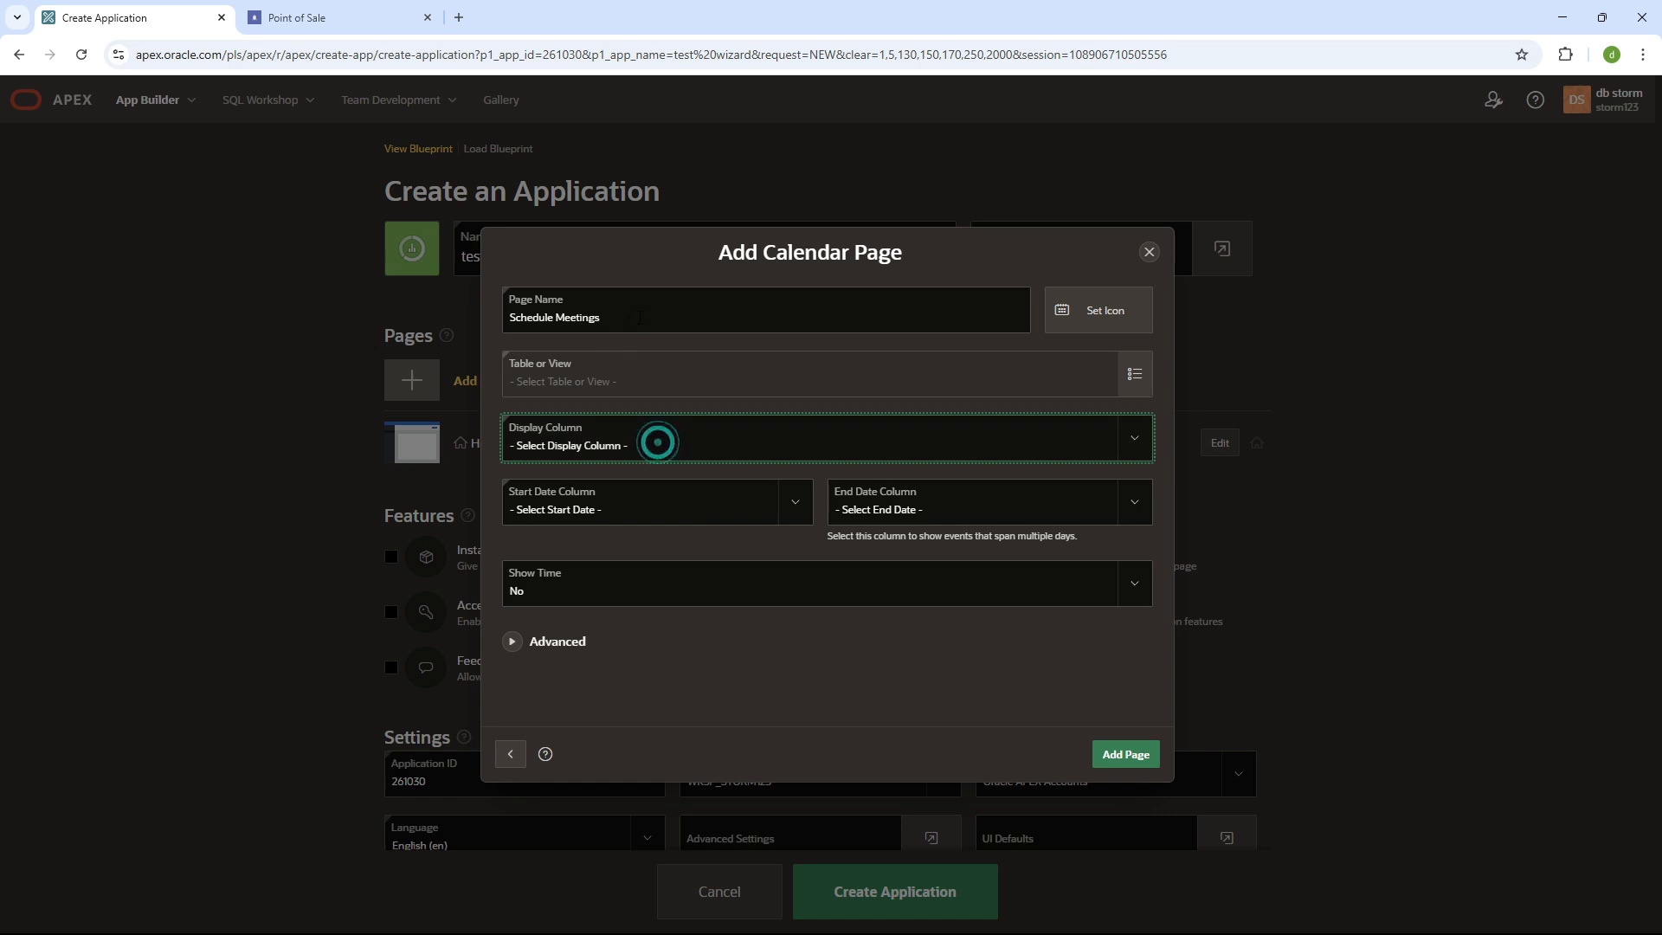
{"action": "left_click_drag", "start_coordinate": [638, 312], "coordinate": [510, 315]}
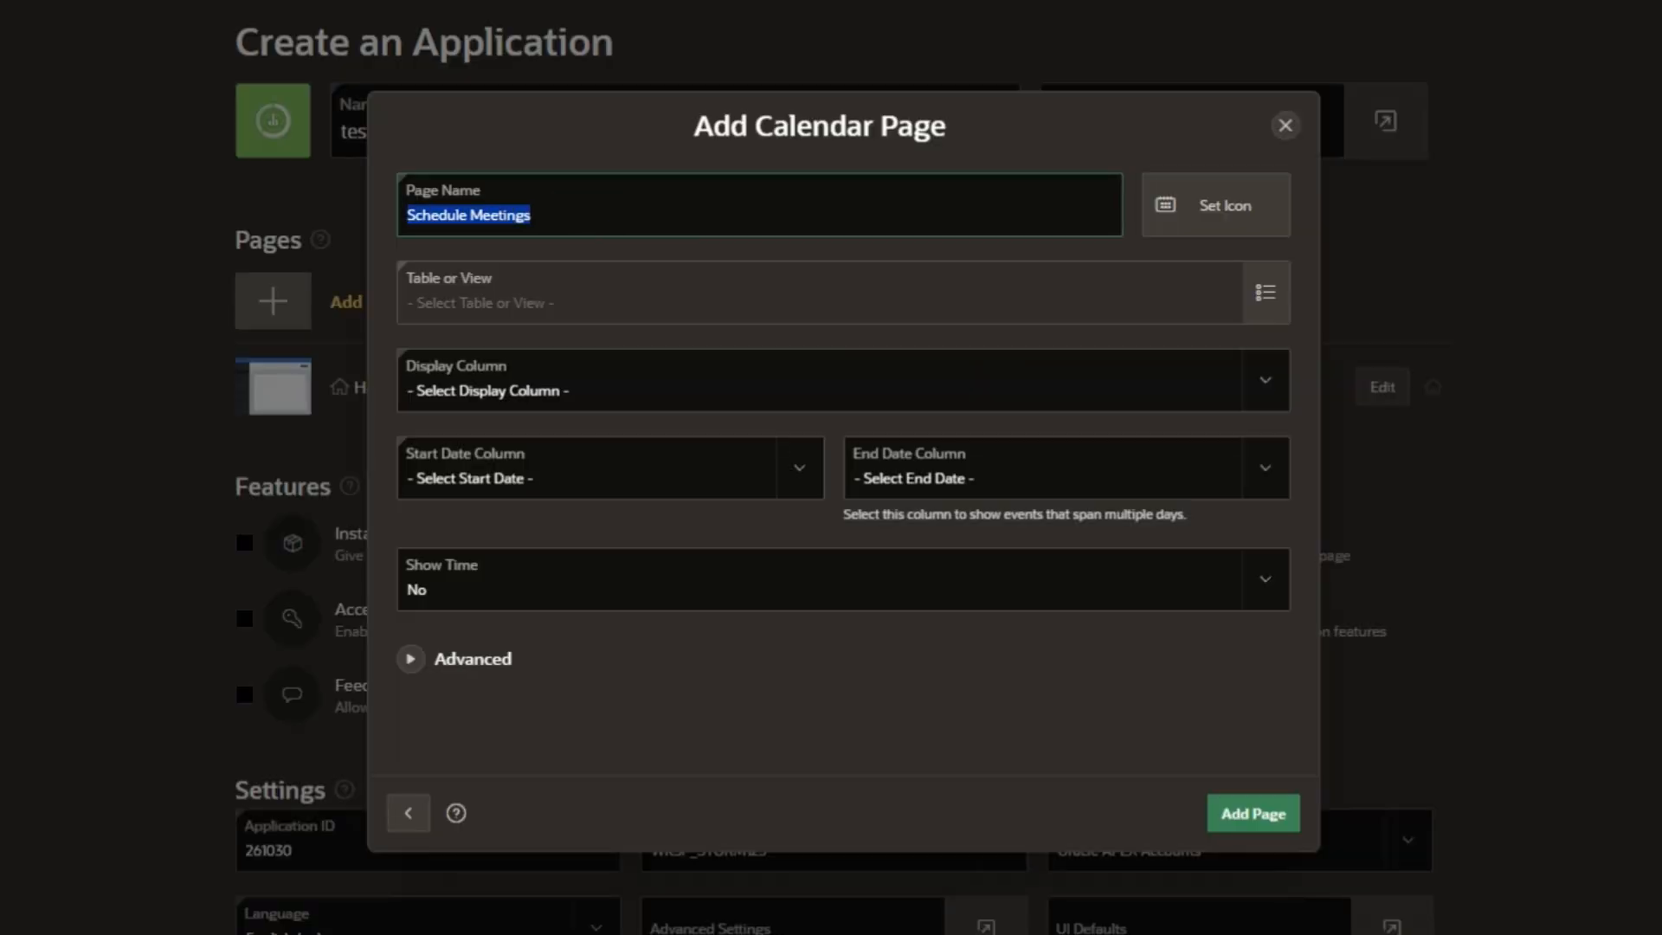
{"action": "left_click", "coordinate": [1195, 206]}
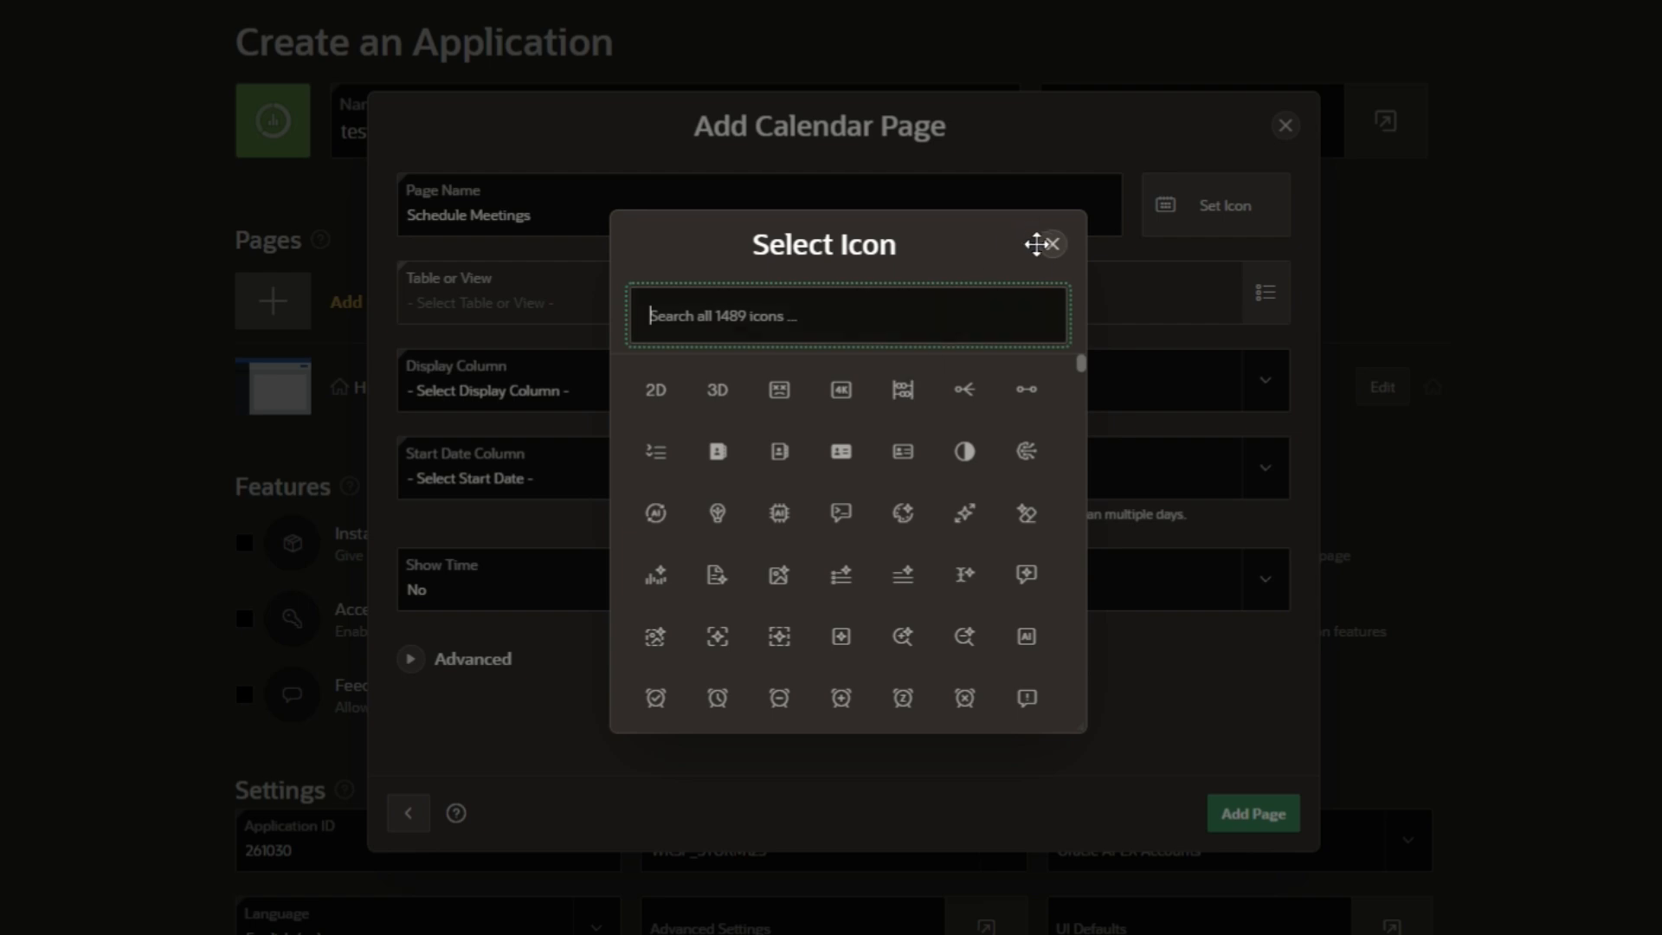
{"action": "left_click", "coordinate": [1051, 246]}
- Try adding the page, hit missing-table errors, then close the calendar dialog unsaved
{"action": "left_click", "coordinate": [1249, 821]}
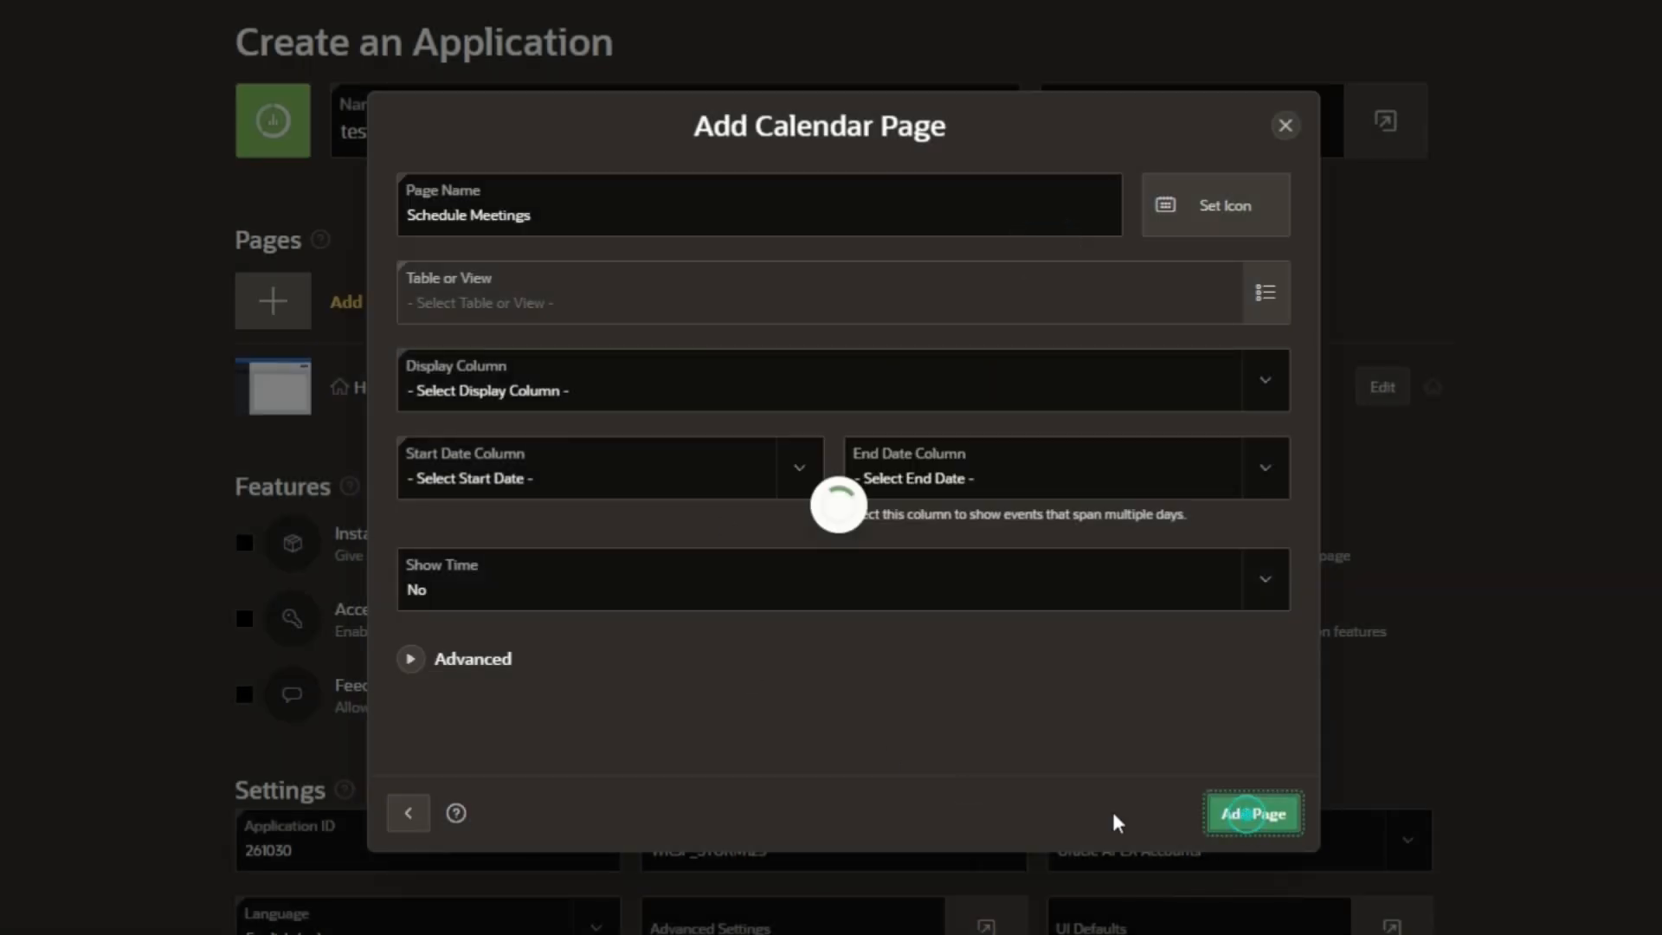
{"action": "left_click", "coordinate": [530, 408]}
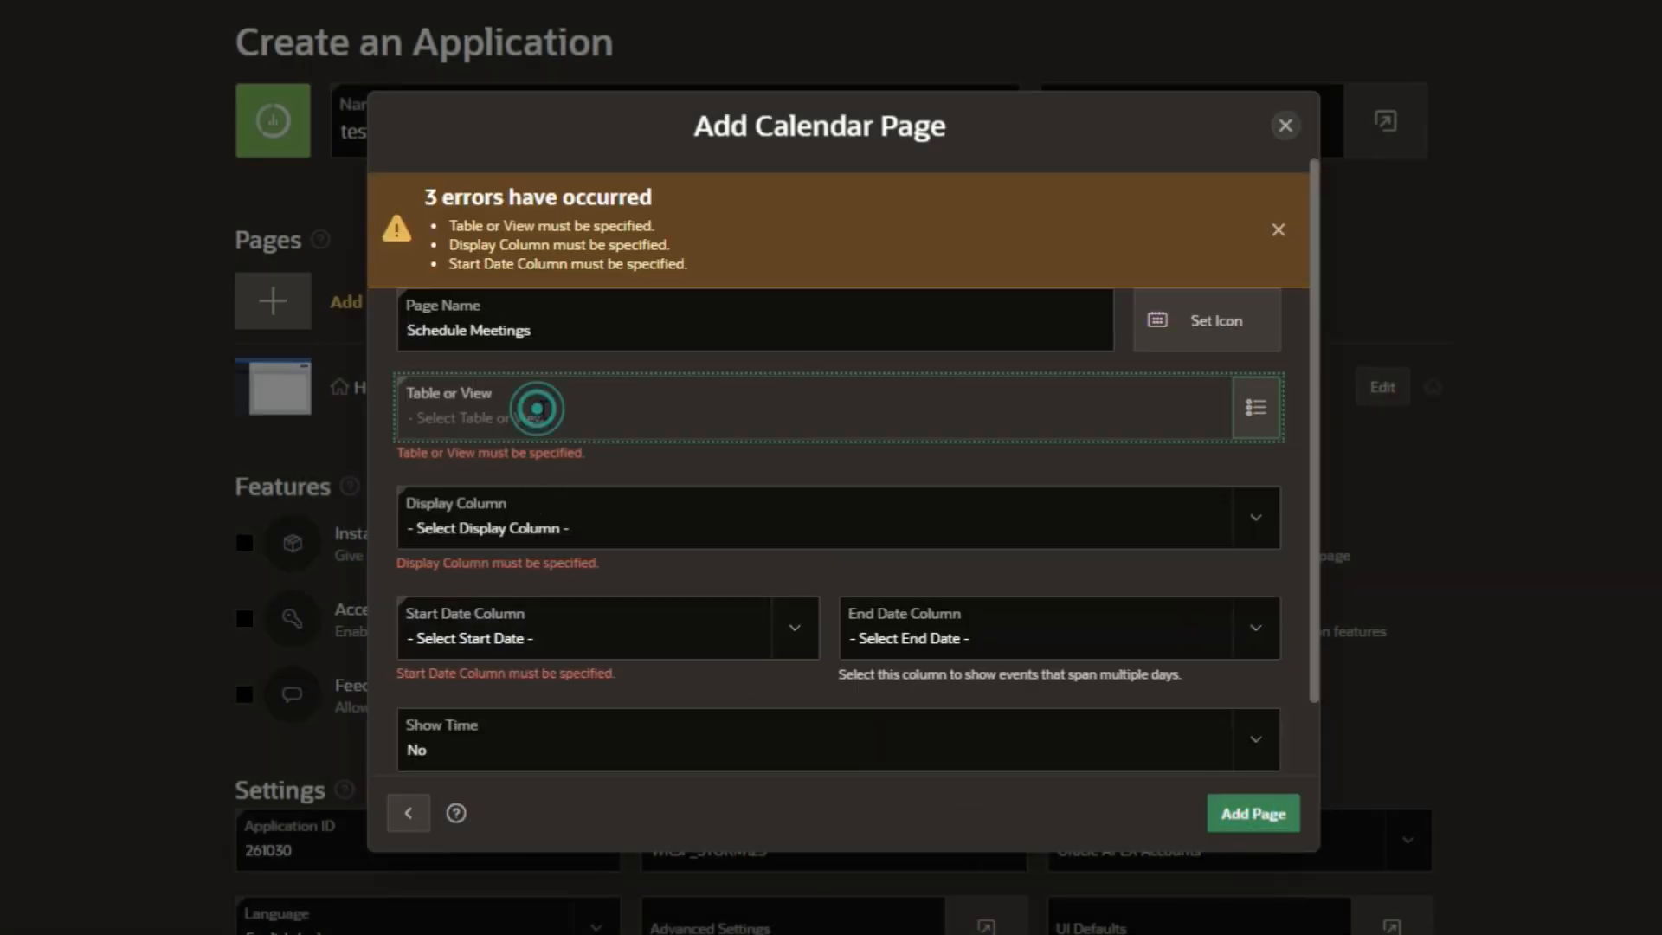
{"action": "left_click", "coordinate": [1252, 408]}
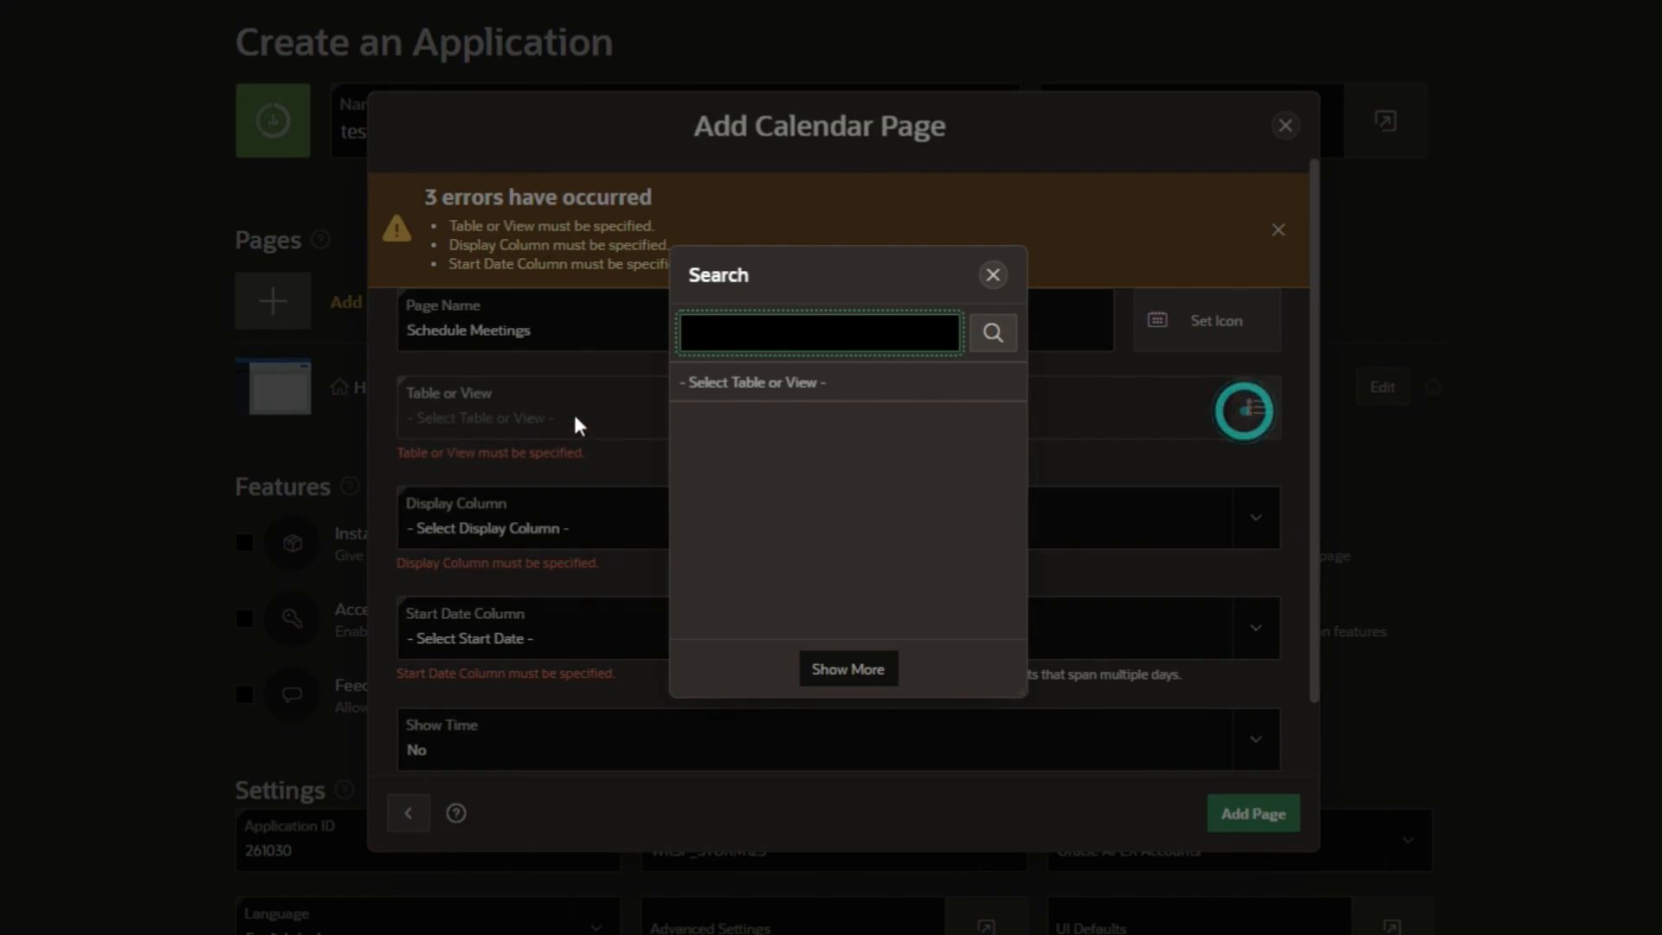
{"action": "left_click", "coordinate": [993, 276]}
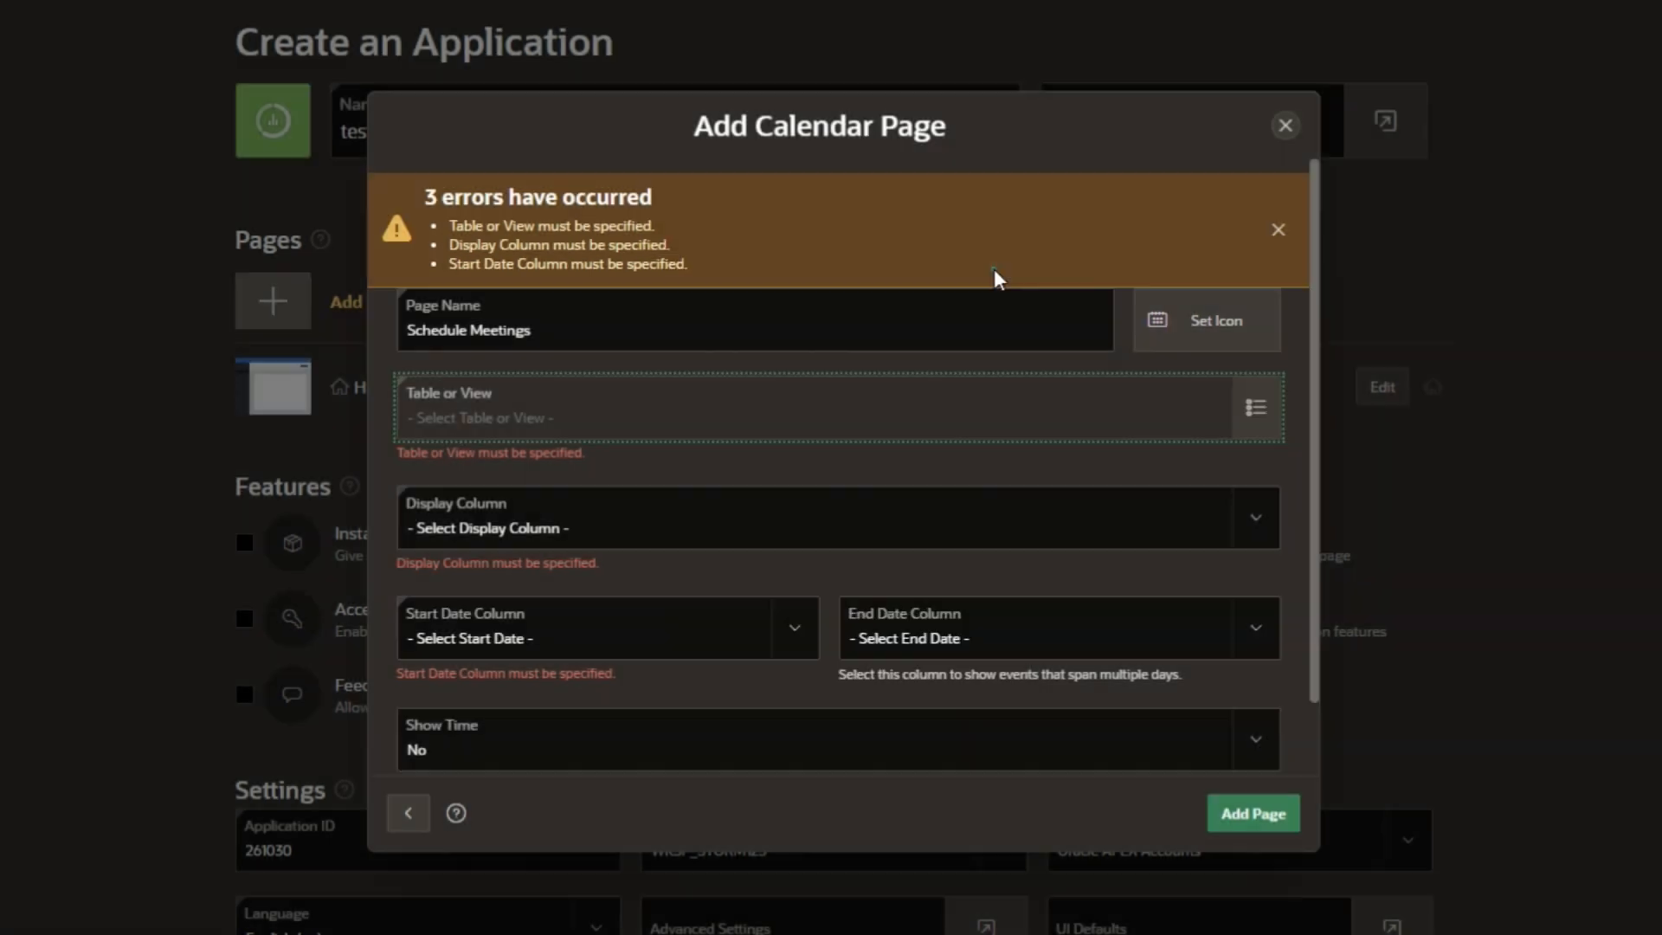
{"action": "left_click", "coordinate": [671, 529]}
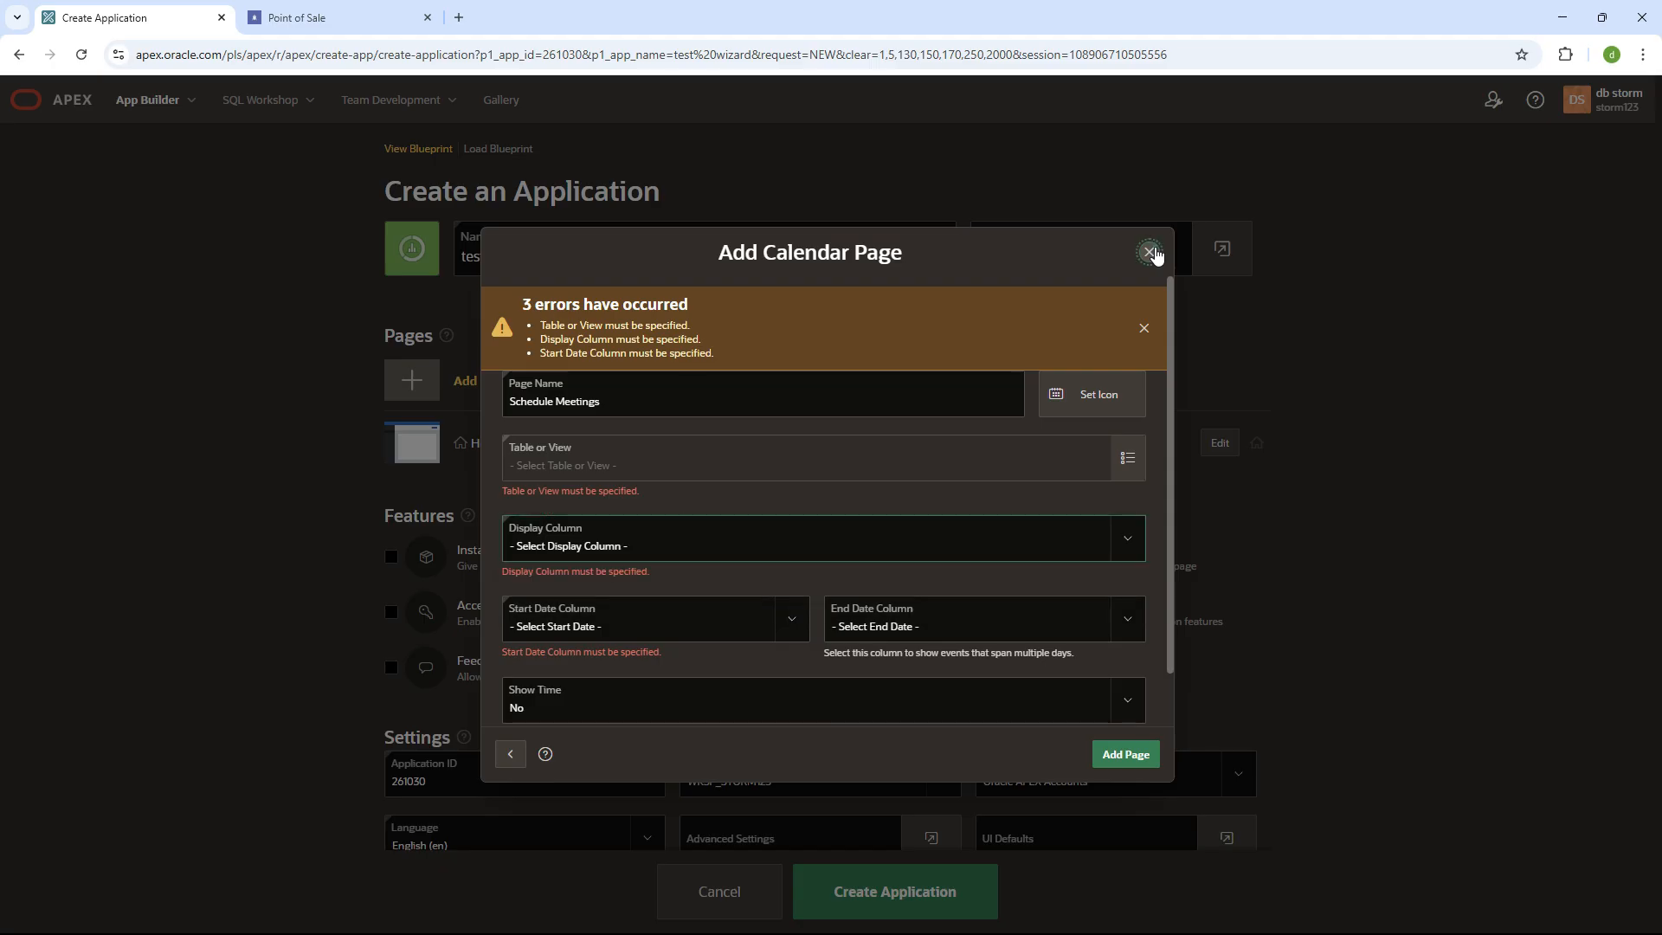
{"action": "left_click", "coordinate": [1285, 125]}
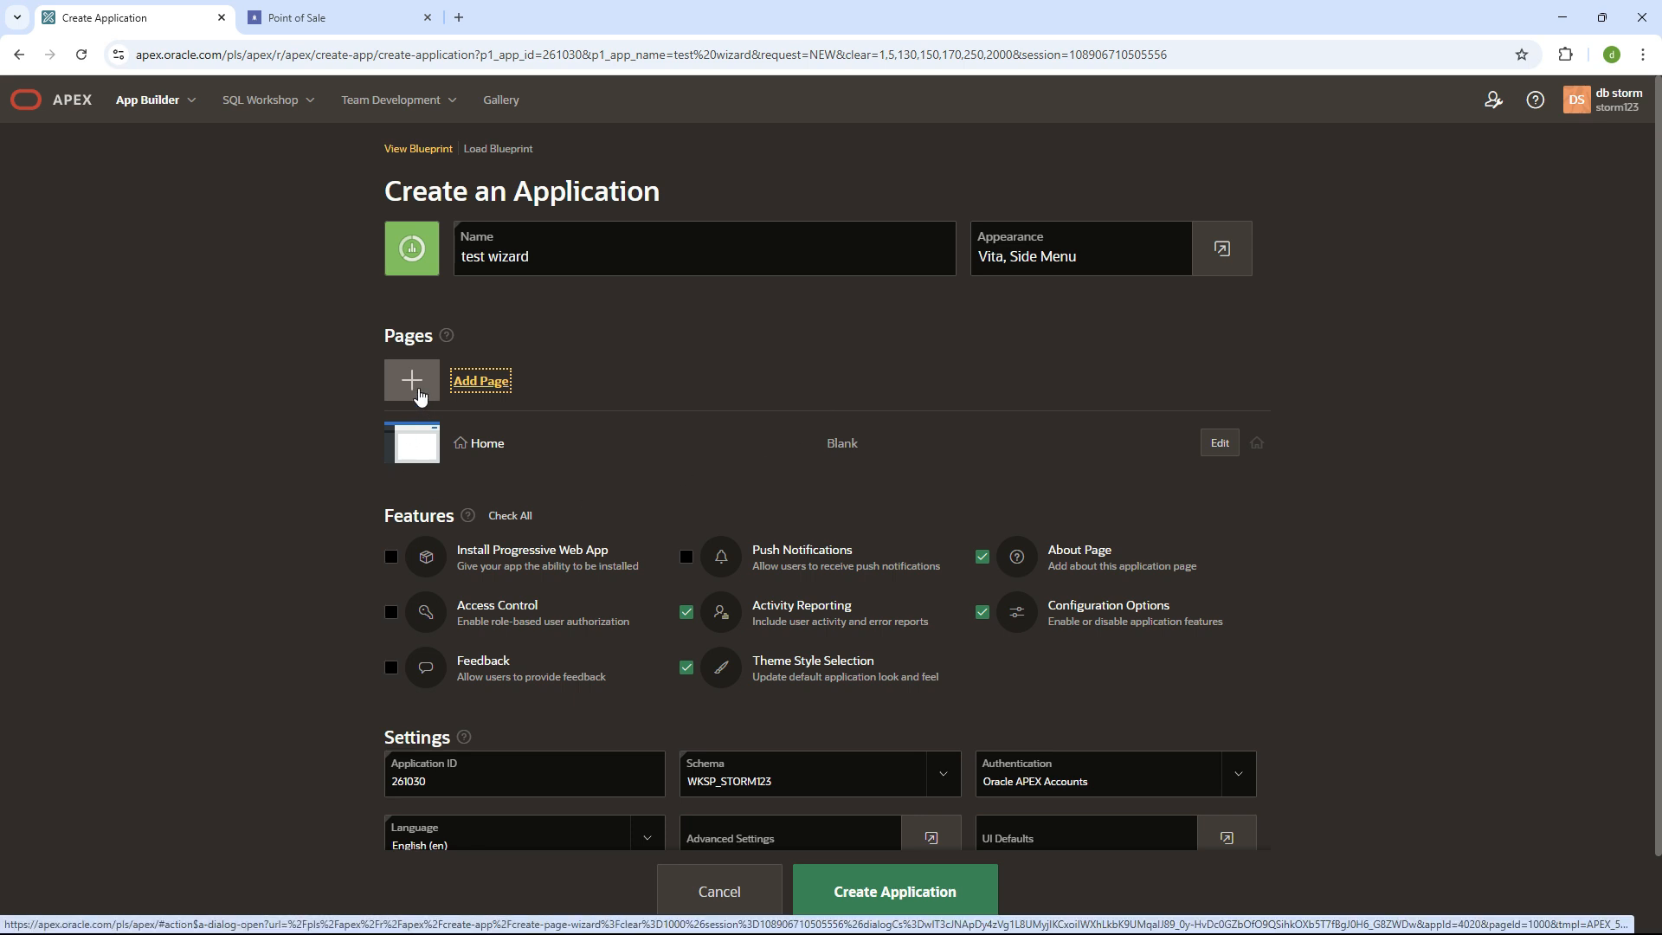
- Confirm Point of Sale's side menu shows only Home, then cancel the test wizard application
{"action": "scroll", "coordinate": [538, 594], "scroll_direction": "down", "scroll_amount": 1}
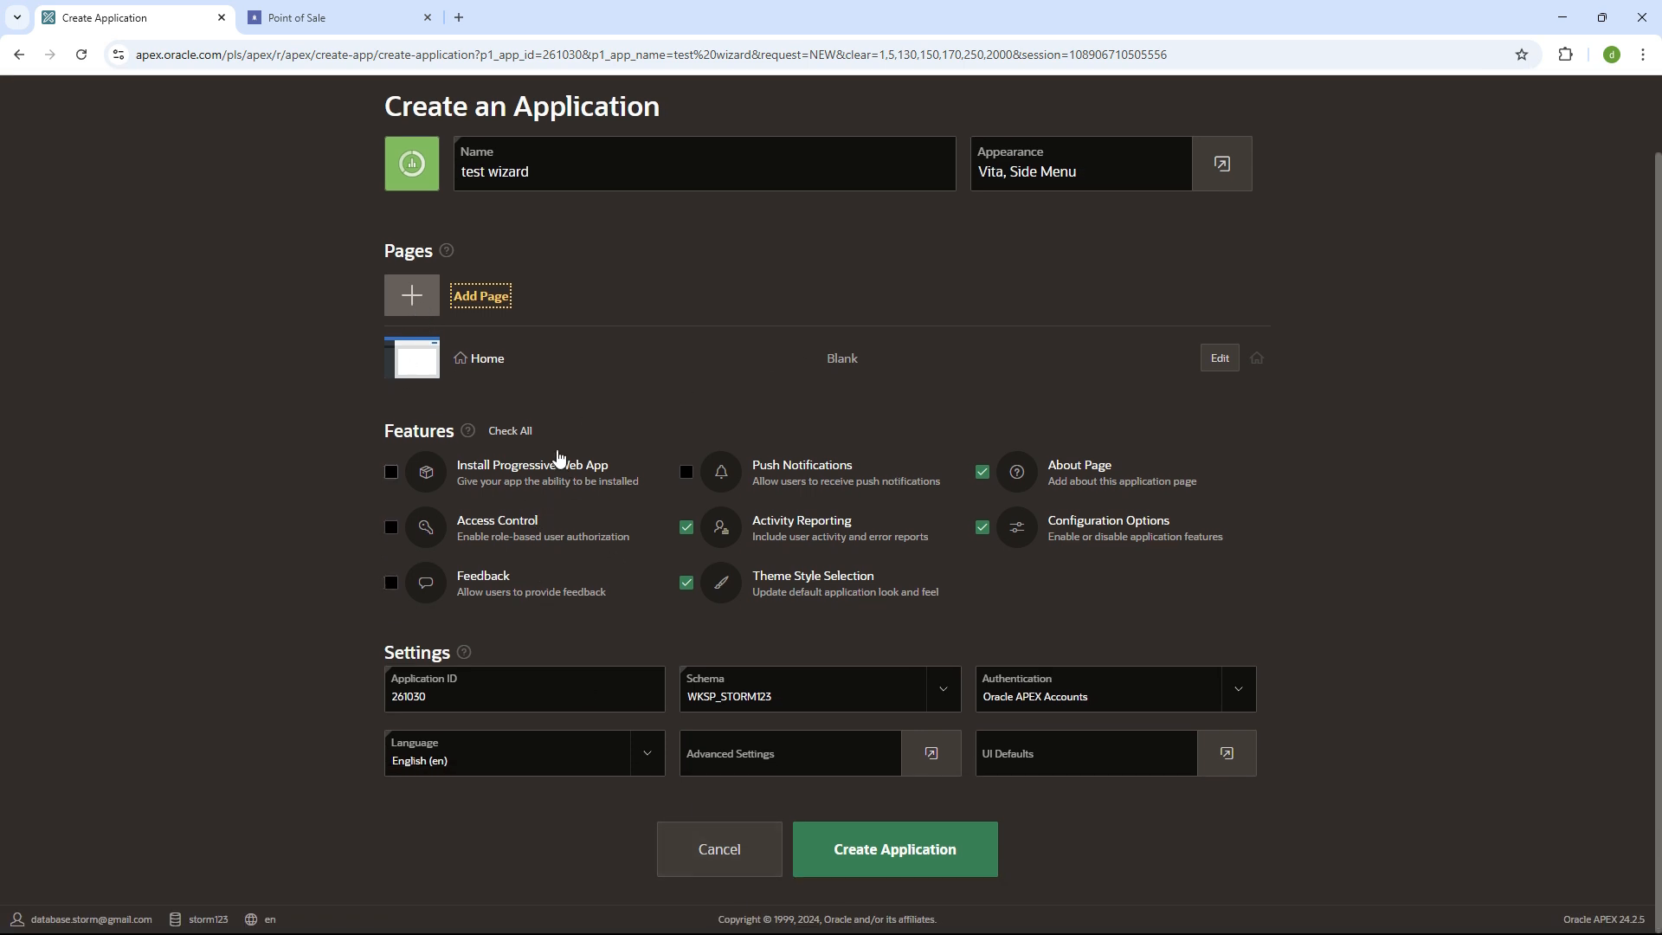
{"action": "scroll", "coordinate": [554, 450], "scroll_direction": "up", "scroll_amount": 1}
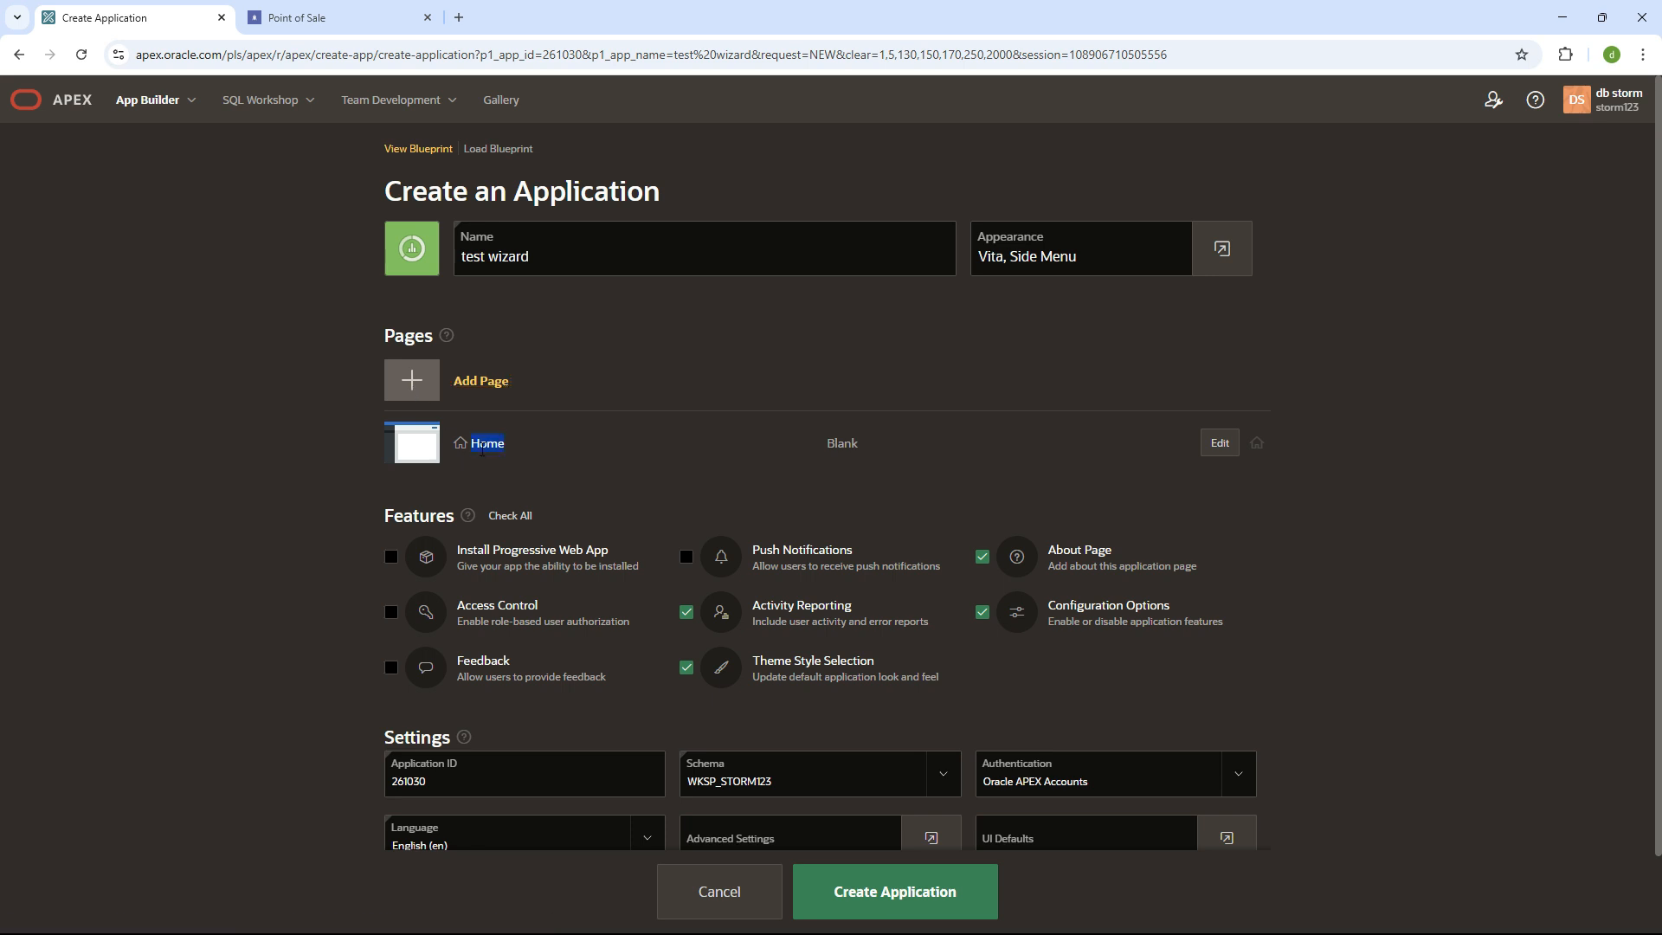
{"action": "left_click", "coordinate": [348, 16]}
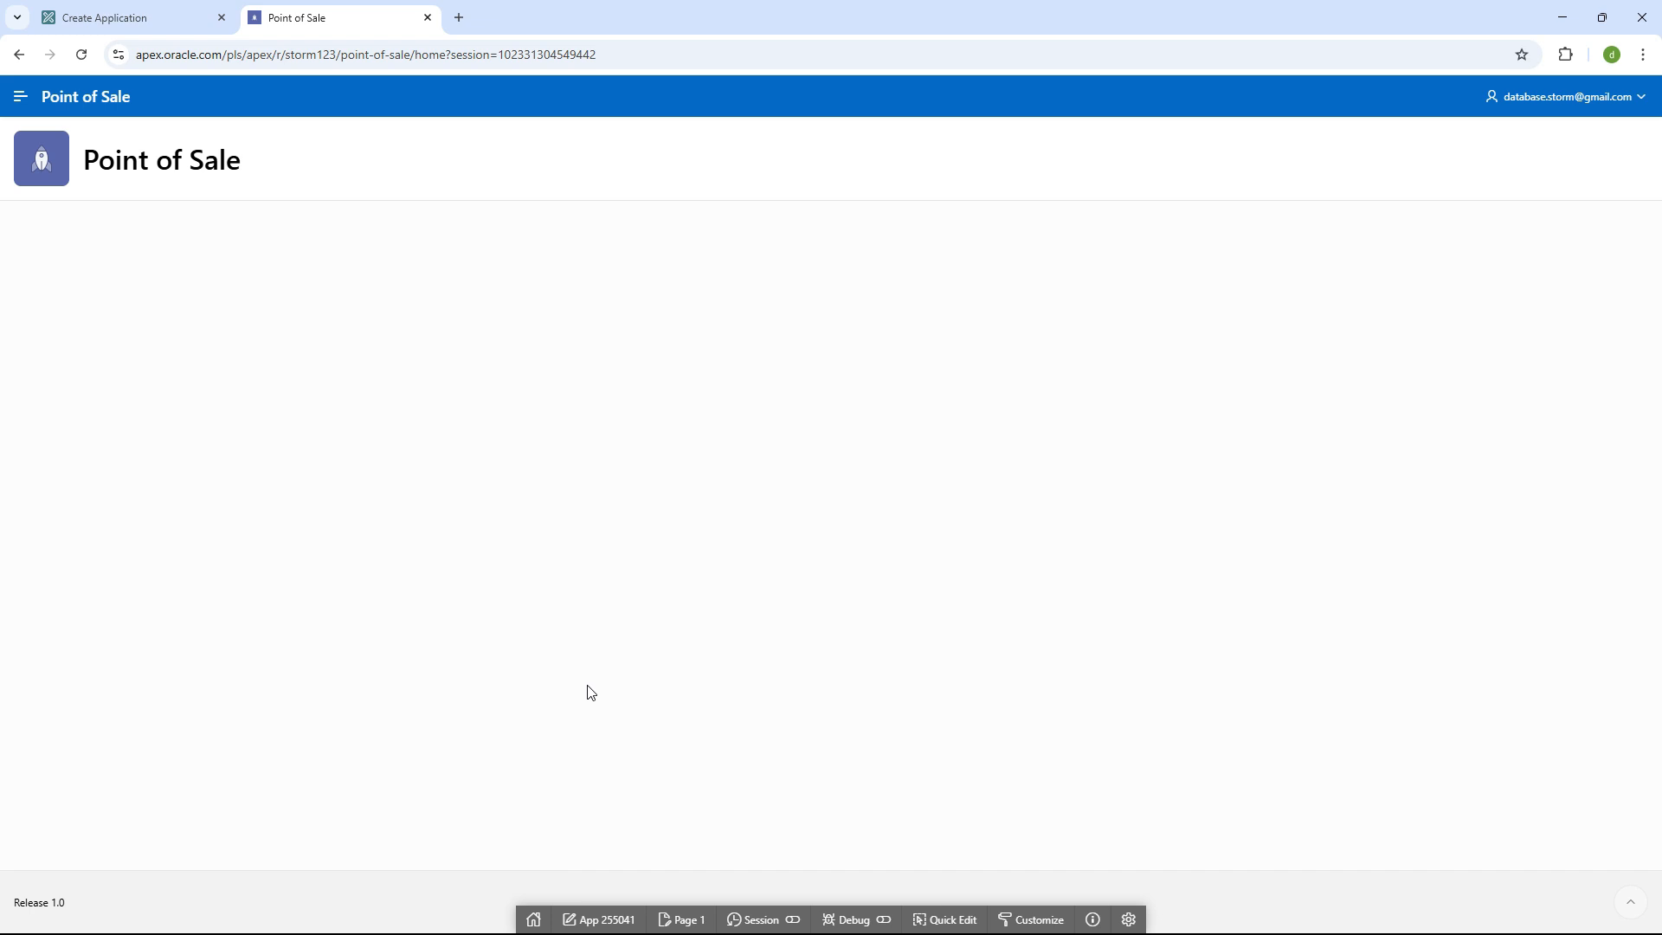
{"action": "left_click", "coordinate": [137, 17]}
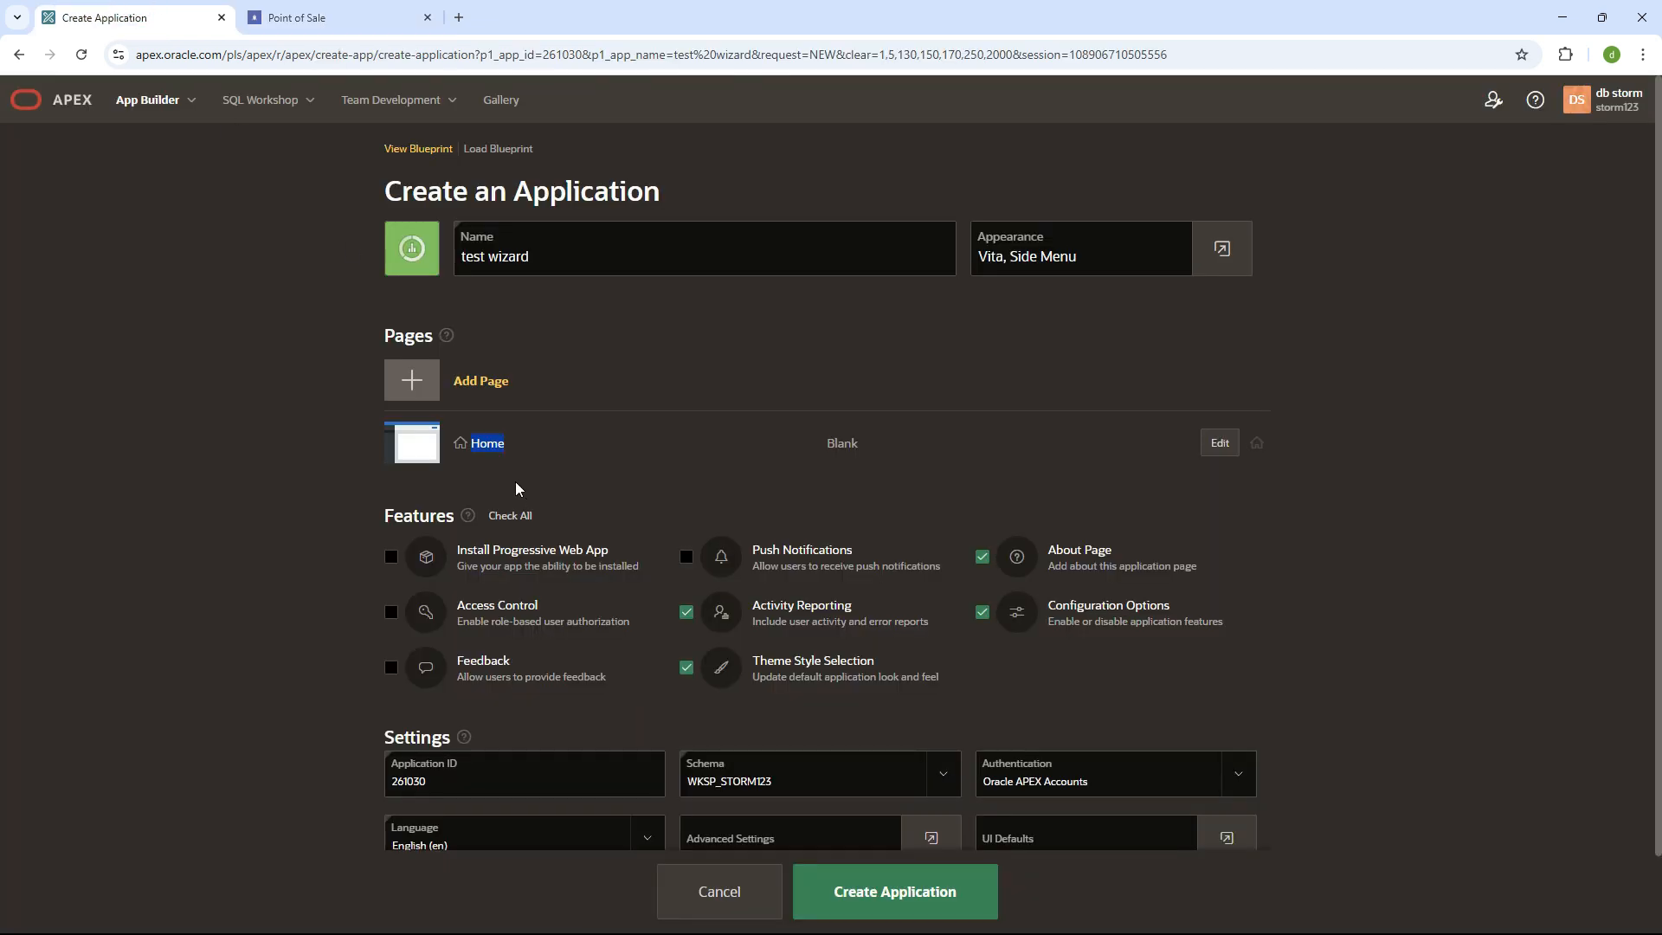
{"action": "key", "text": "ctrl+Tab"}
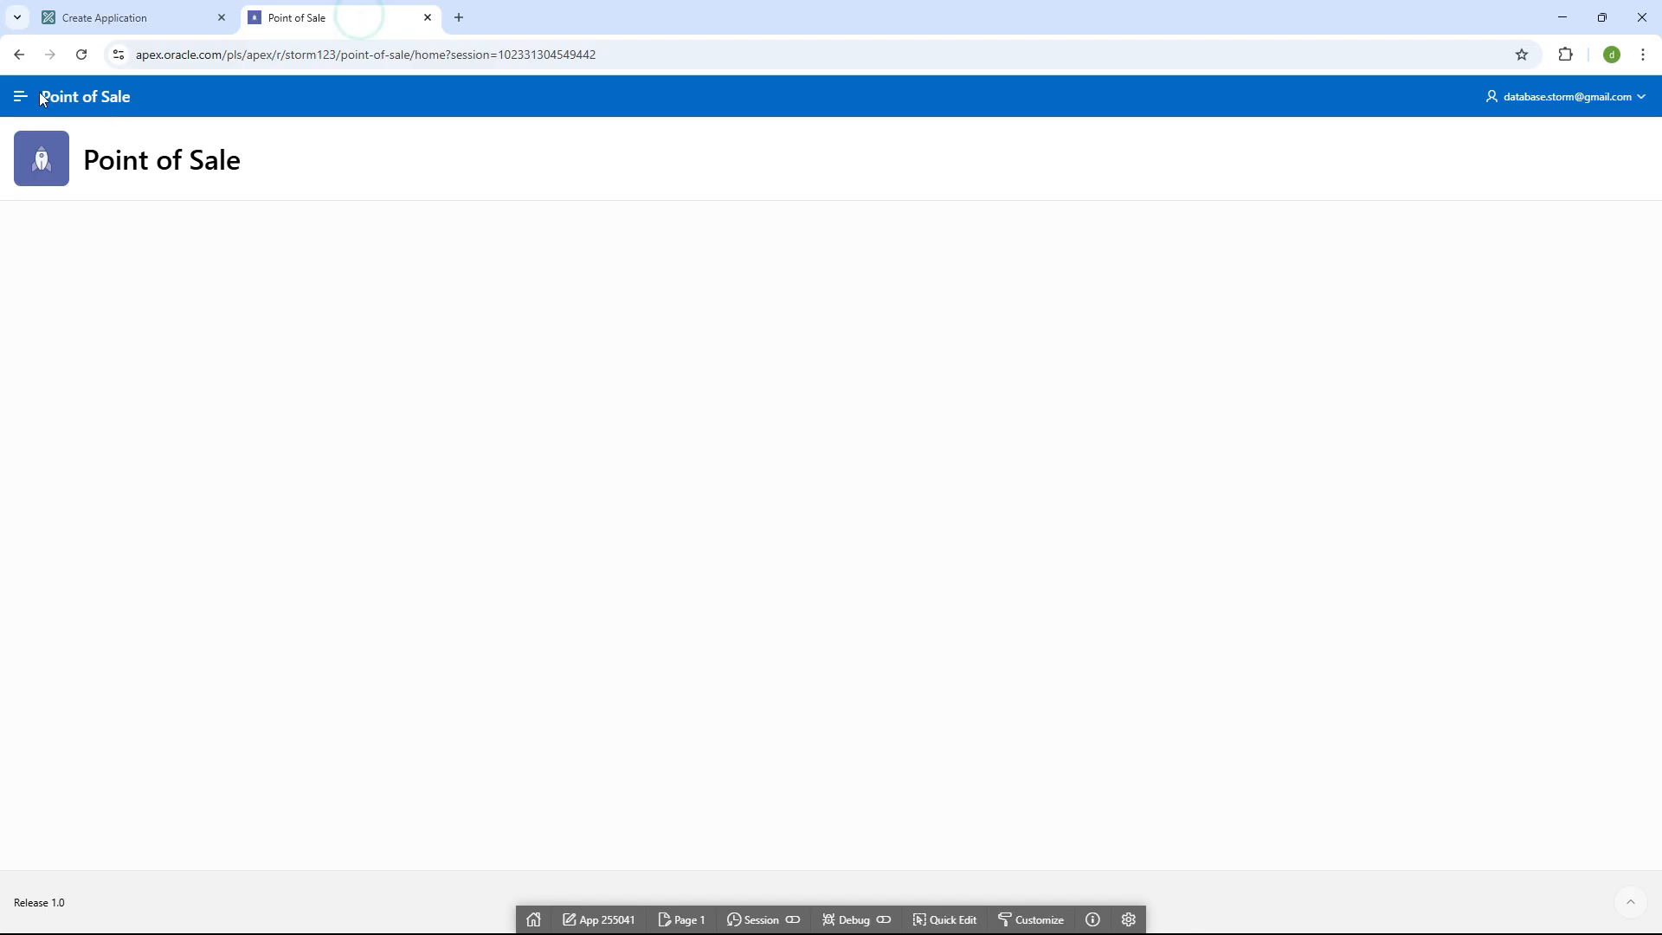
{"action": "left_click", "coordinate": [22, 97]}
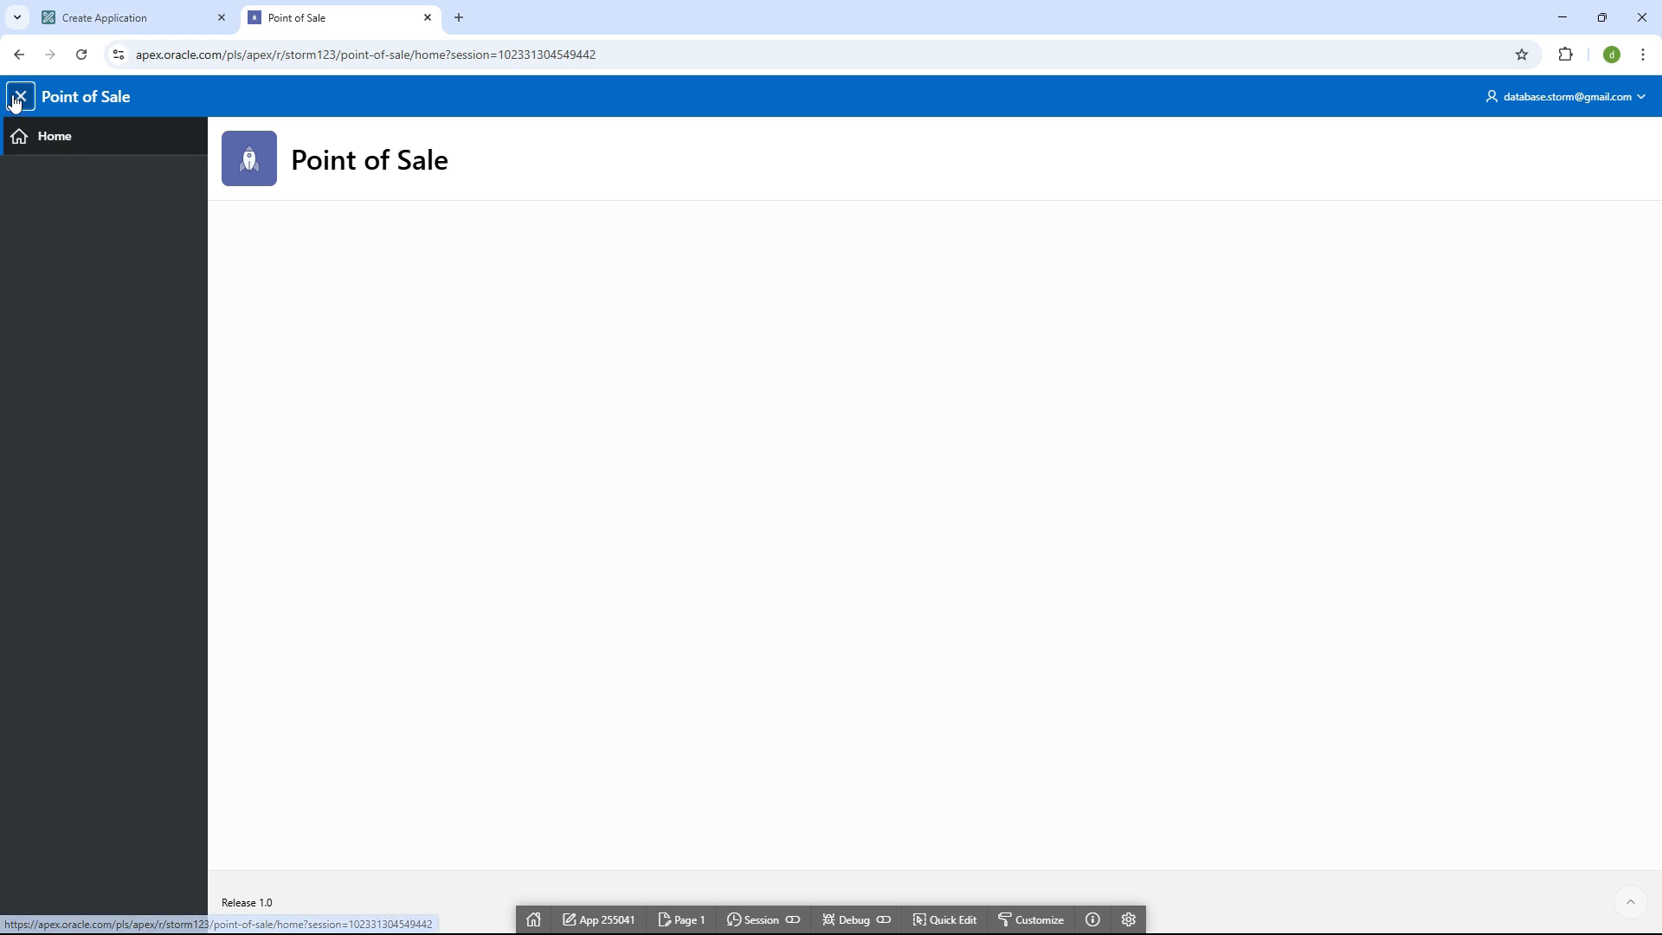
{"action": "left_click", "coordinate": [17, 100]}
{"action": "left_click", "coordinate": [18, 100]}
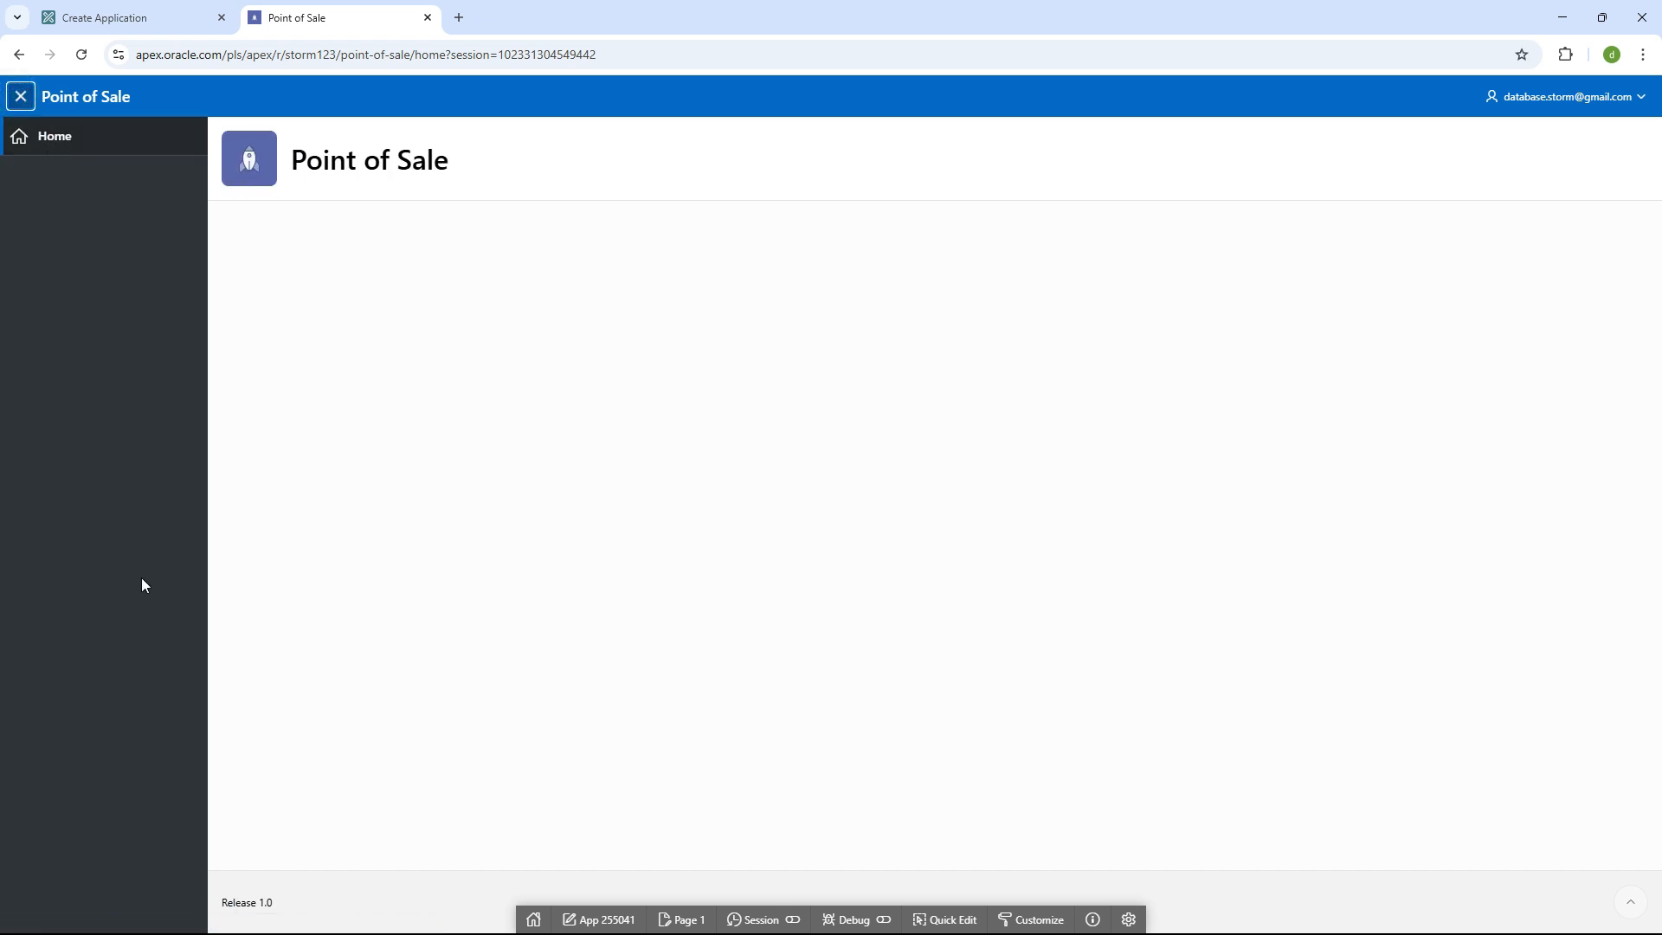
{"action": "left_click", "coordinate": [82, 24]}
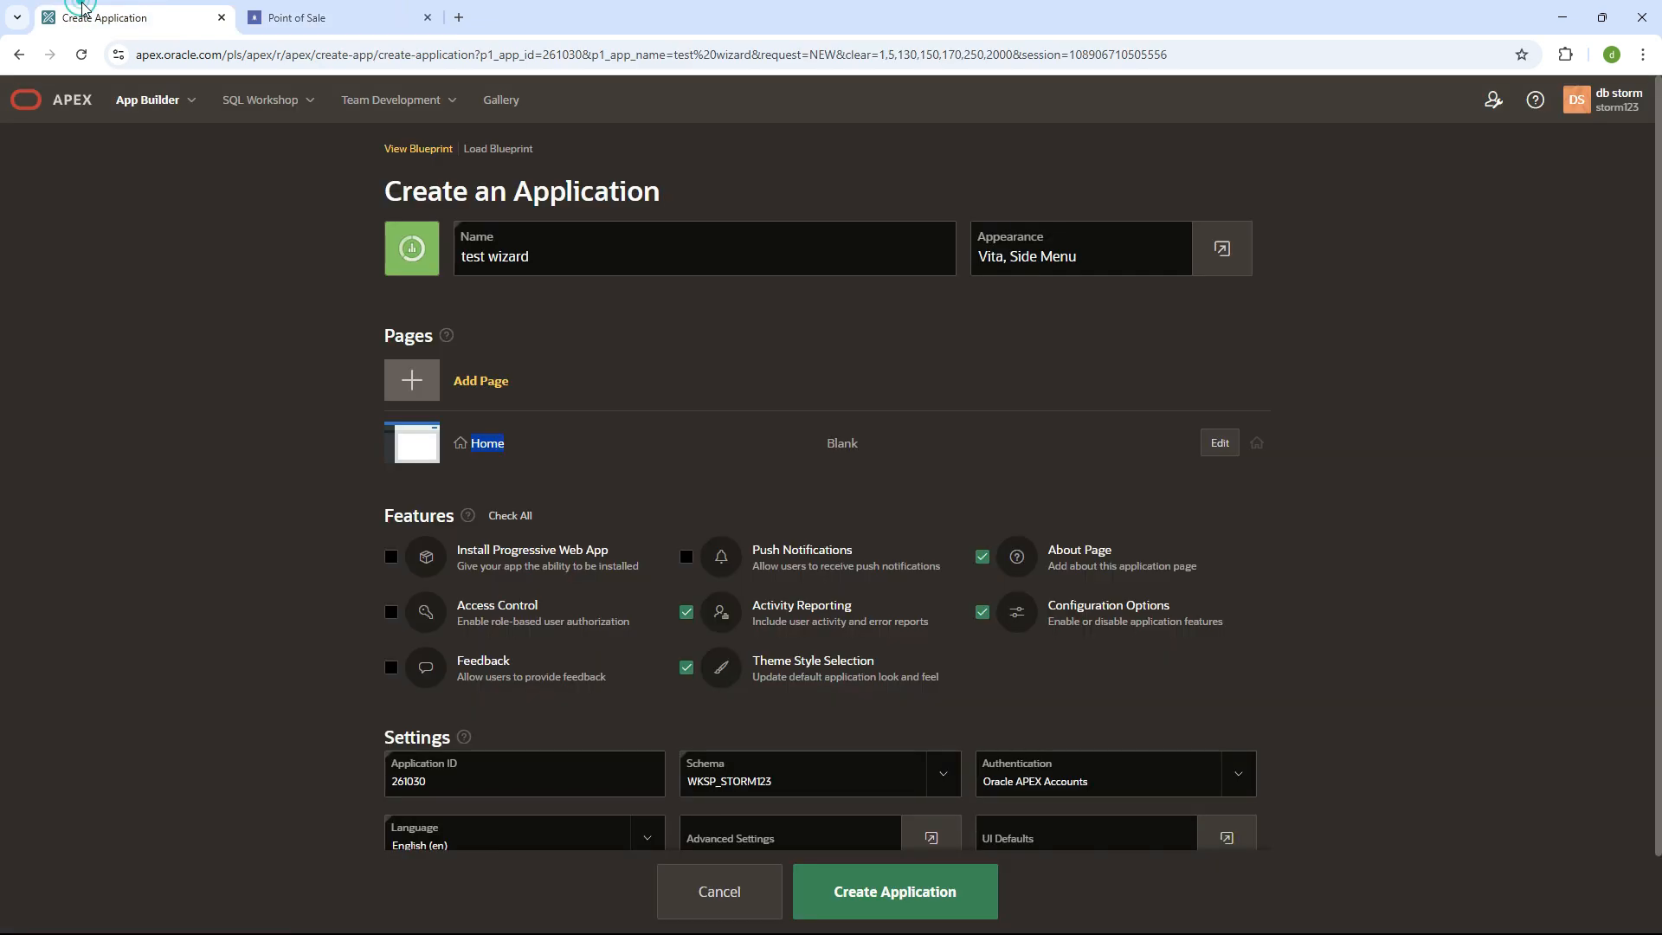
{"action": "left_click", "coordinate": [745, 894]}
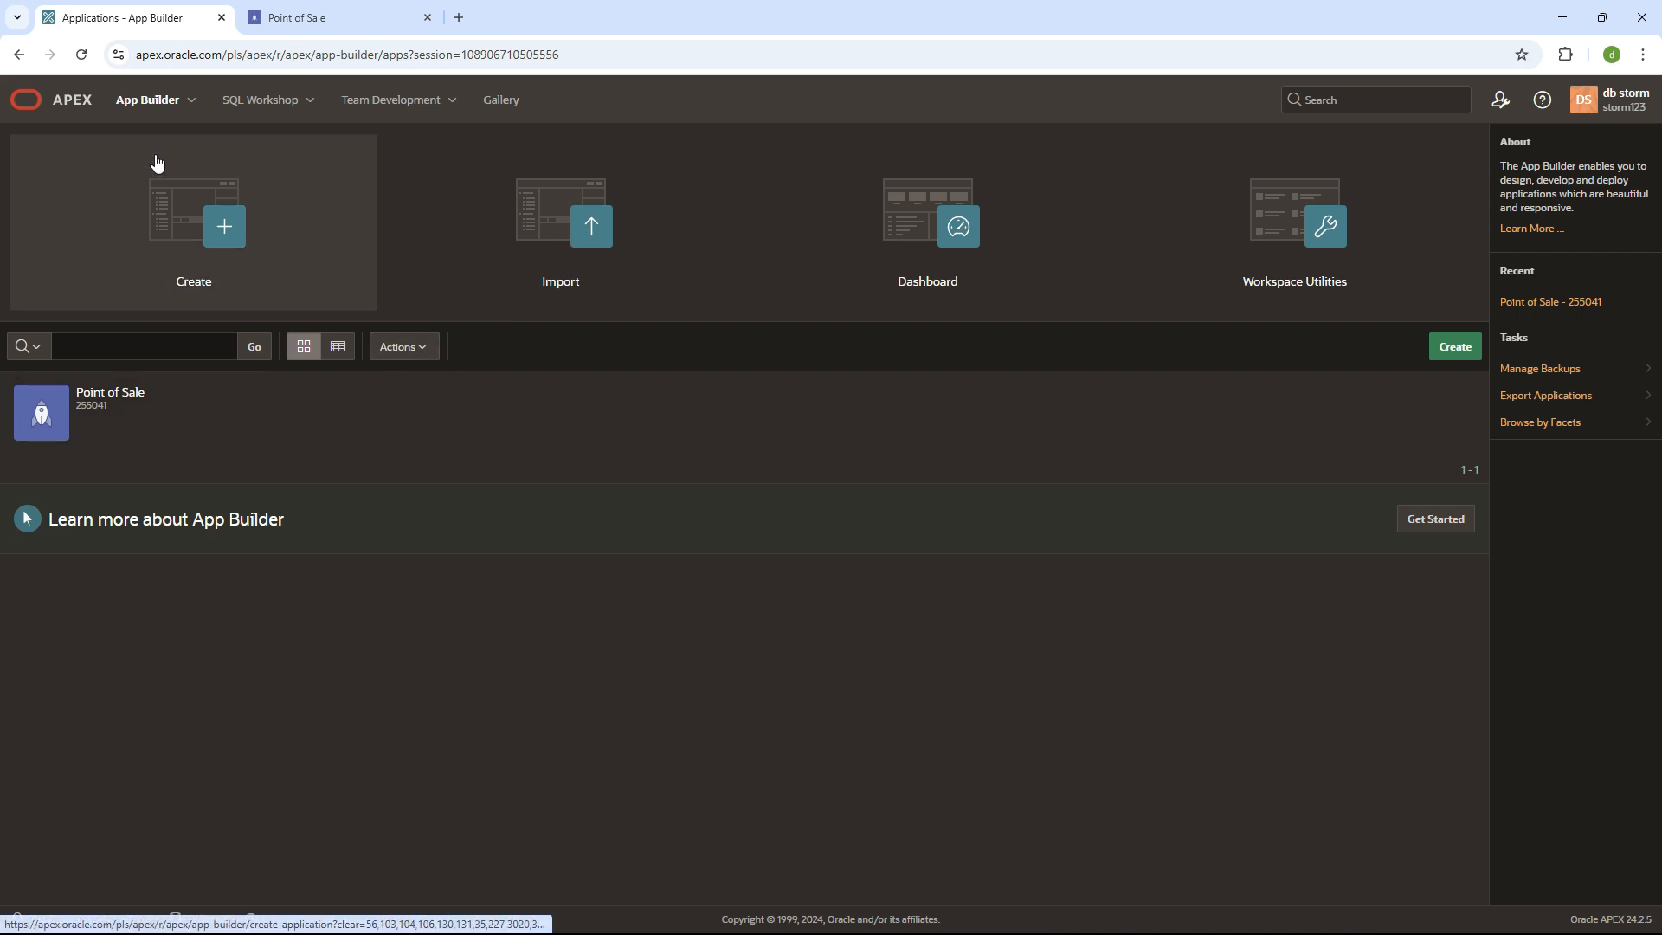
- Launch SQL Workshop's Object Browser in a new tab and switch to it
{"action": "left_click", "coordinate": [309, 101]}
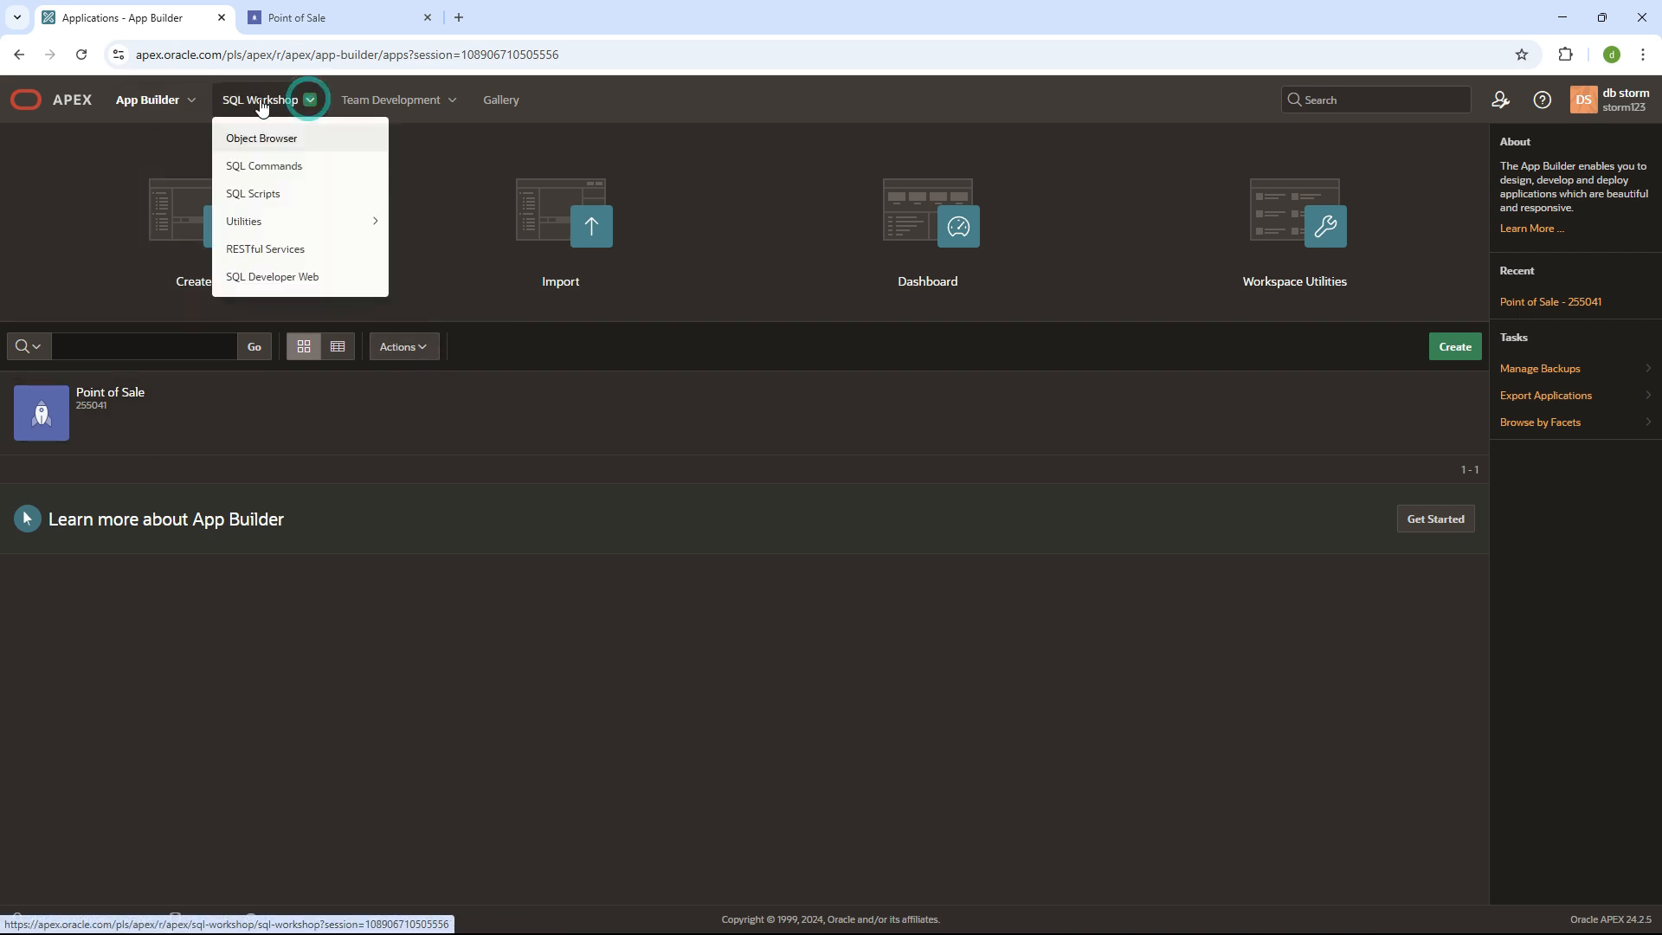
{"action": "left_click", "coordinate": [264, 141], "text": "ctrl"}
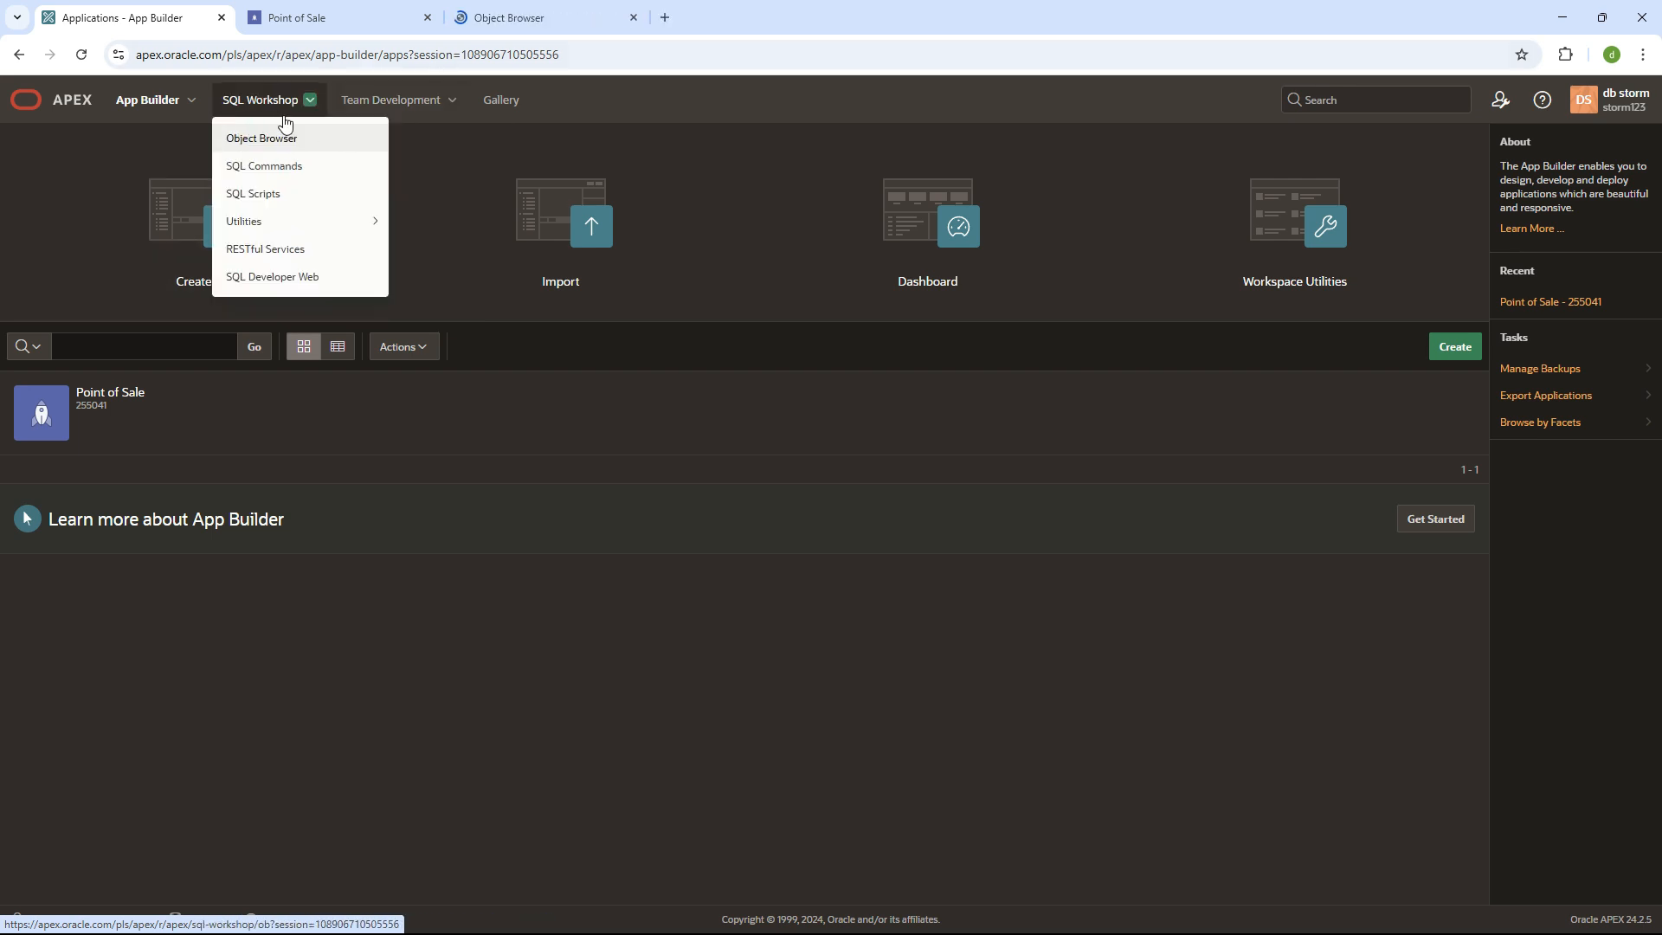
{"action": "left_click", "coordinate": [497, 16]}
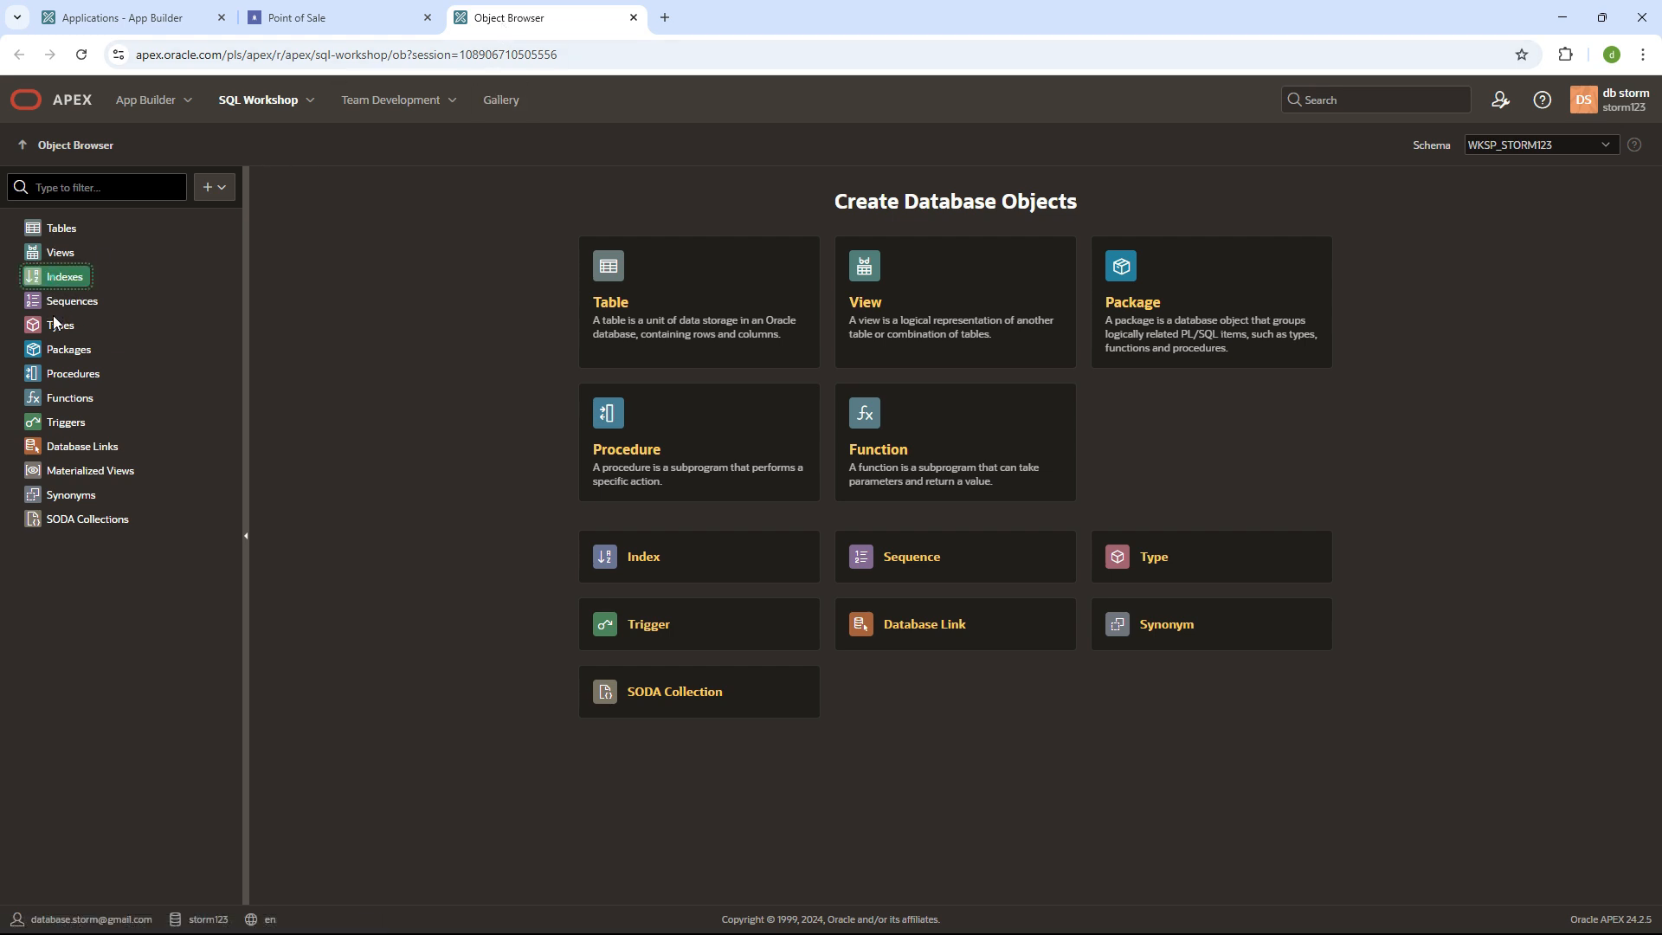
- Browse the schema's objects and start creating a new table
{"action": "left_click", "coordinate": [55, 351]}
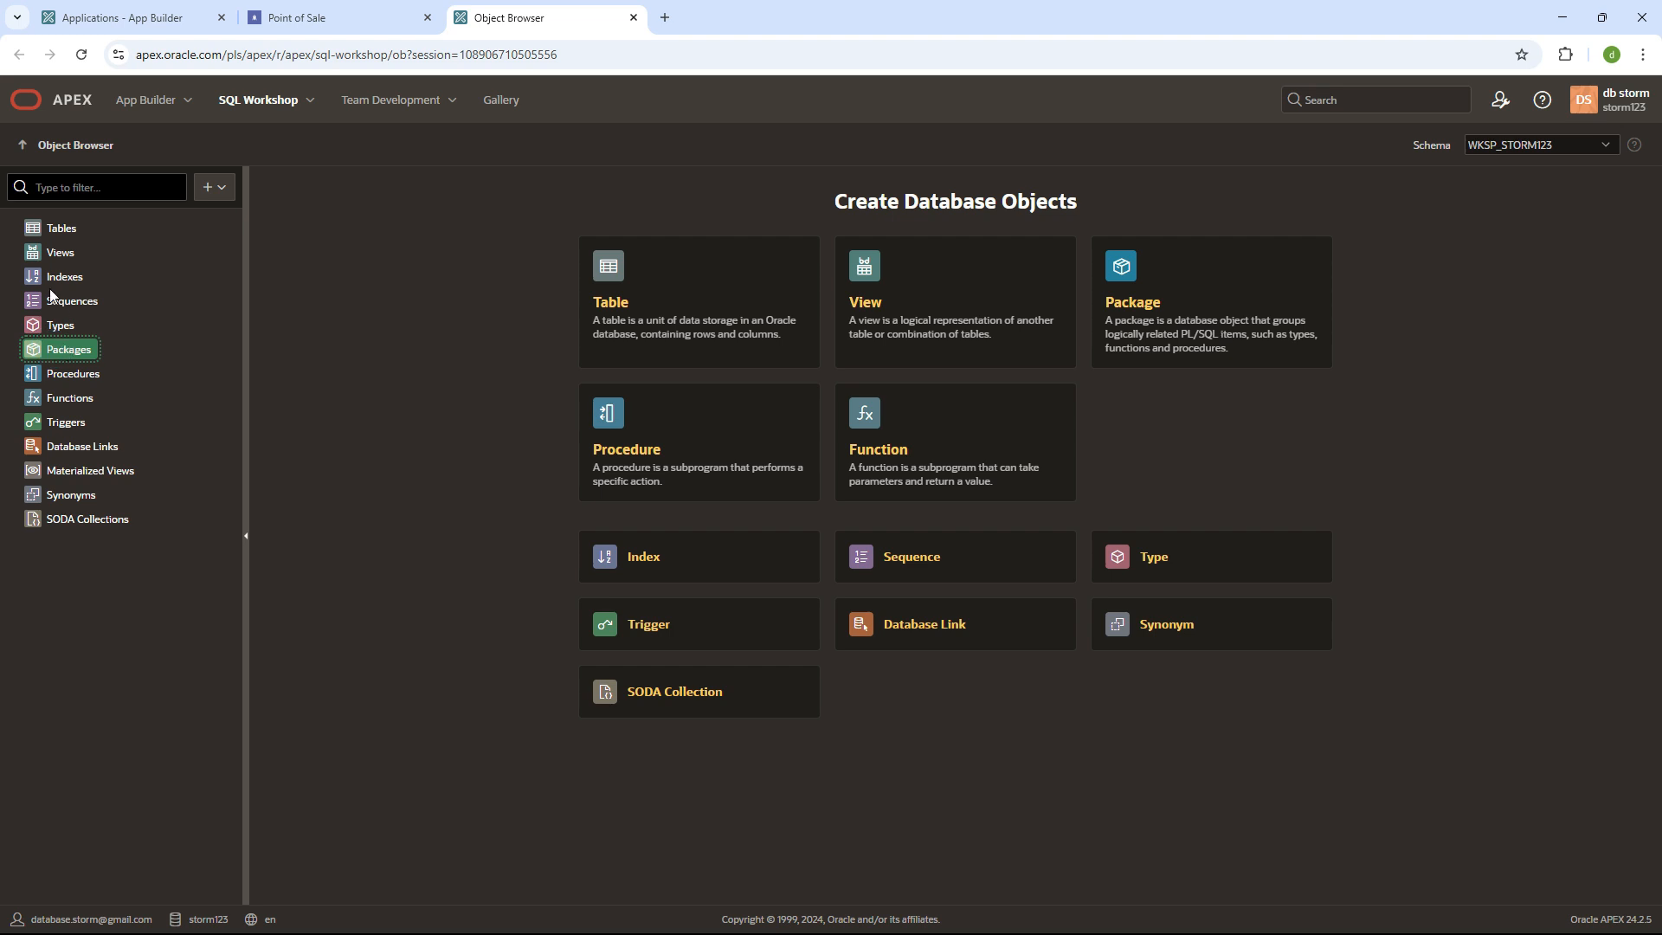
{"action": "left_click", "coordinate": [41, 255]}
{"action": "left_click", "coordinate": [54, 228]}
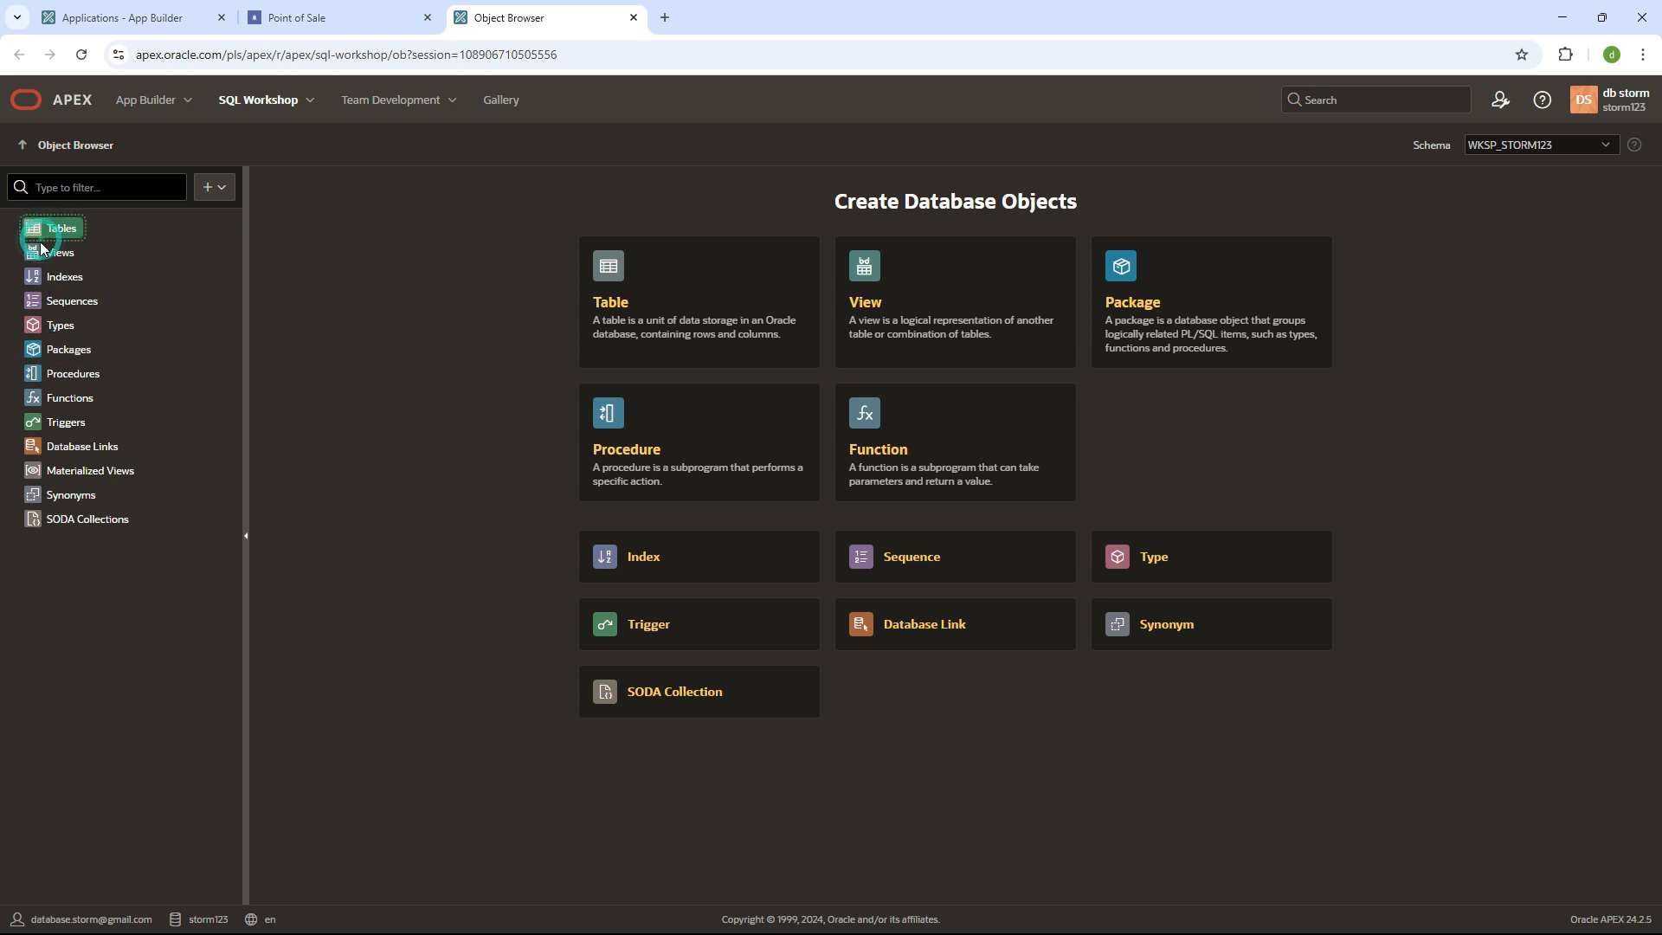
{"action": "left_click", "coordinate": [214, 187]}
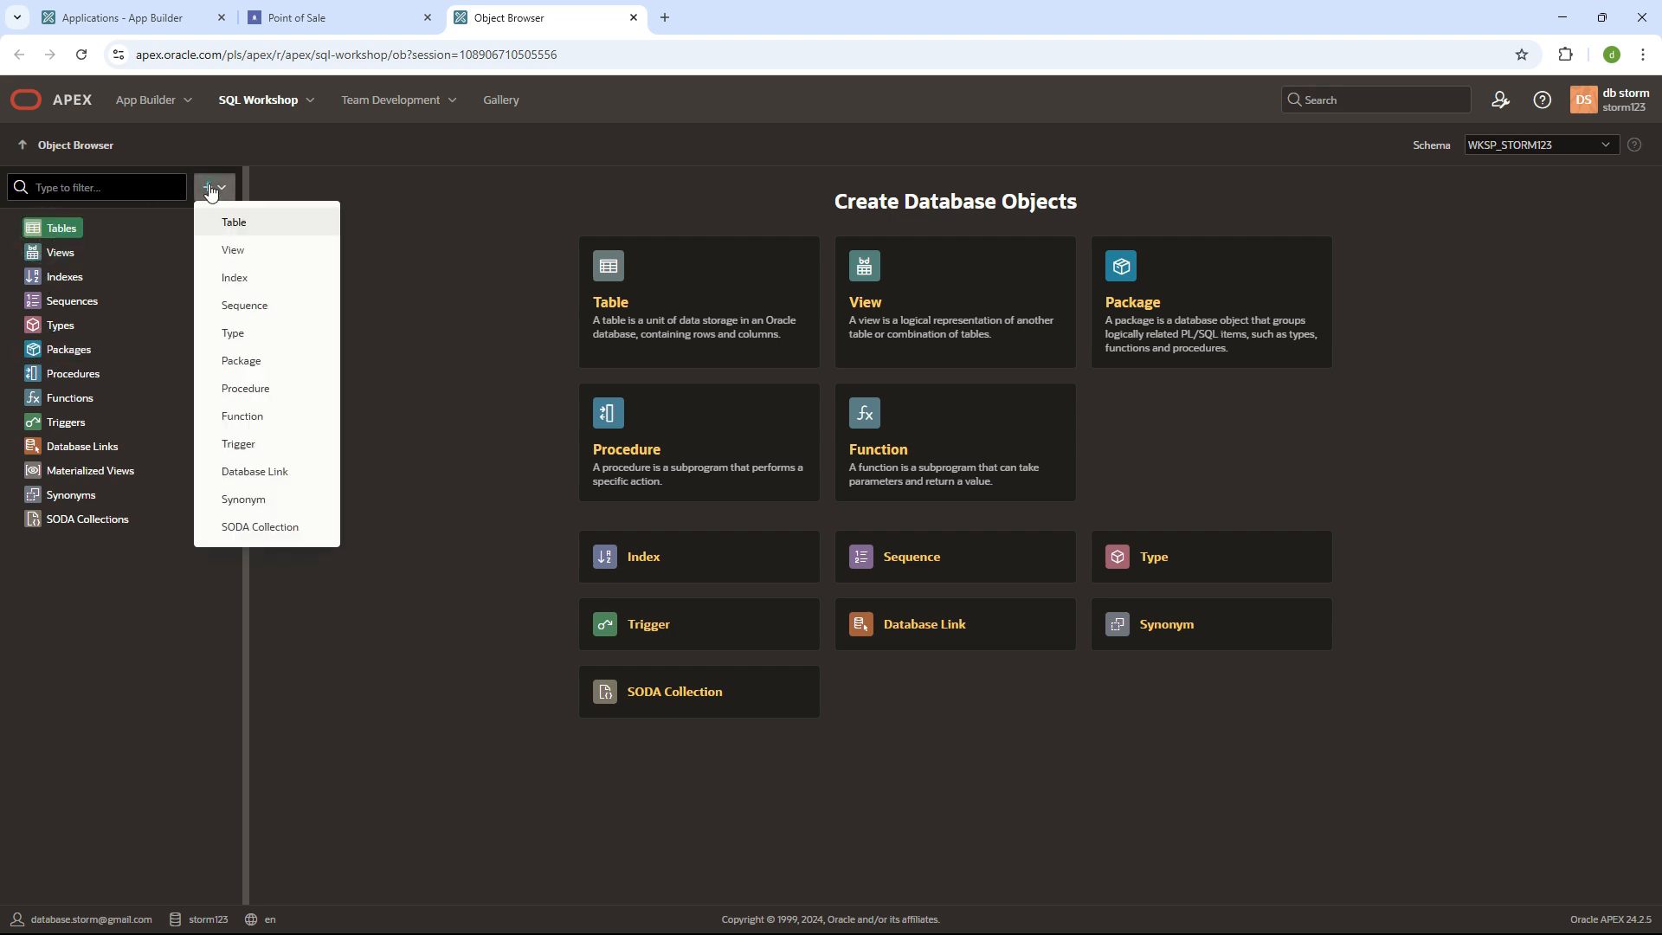
{"action": "left_click", "coordinate": [246, 227]}
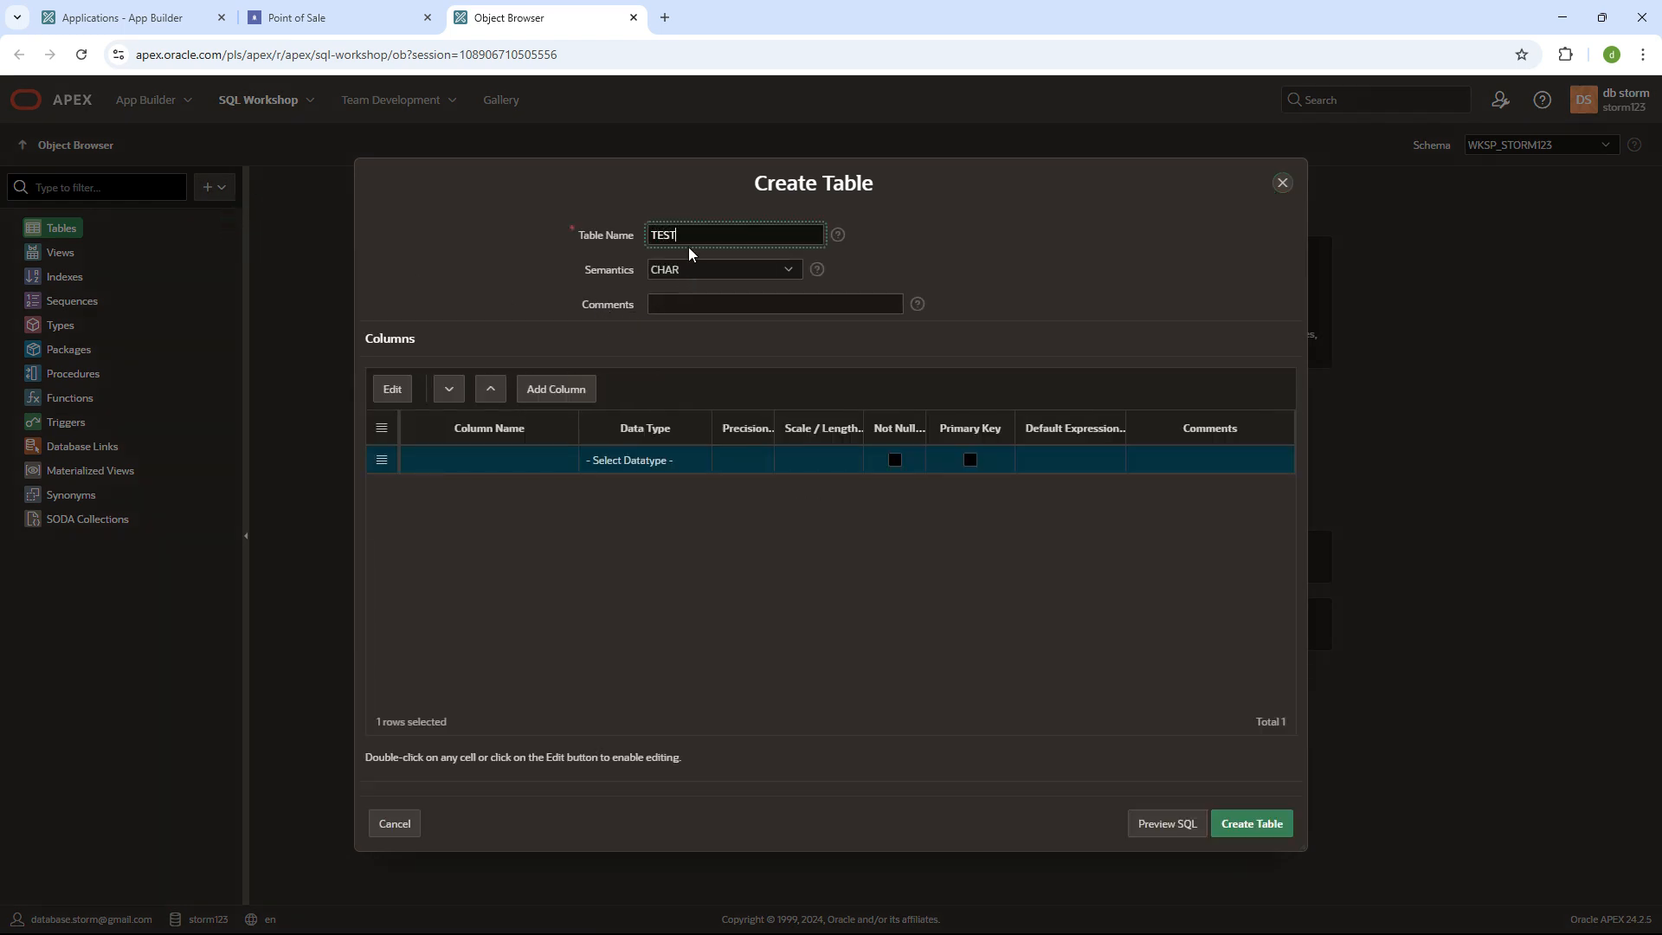
- Define an ID column of type NUMBER as the primary key
{"action": "left_click", "coordinate": [466, 462]}
{"action": "left_click", "coordinate": [466, 462]}
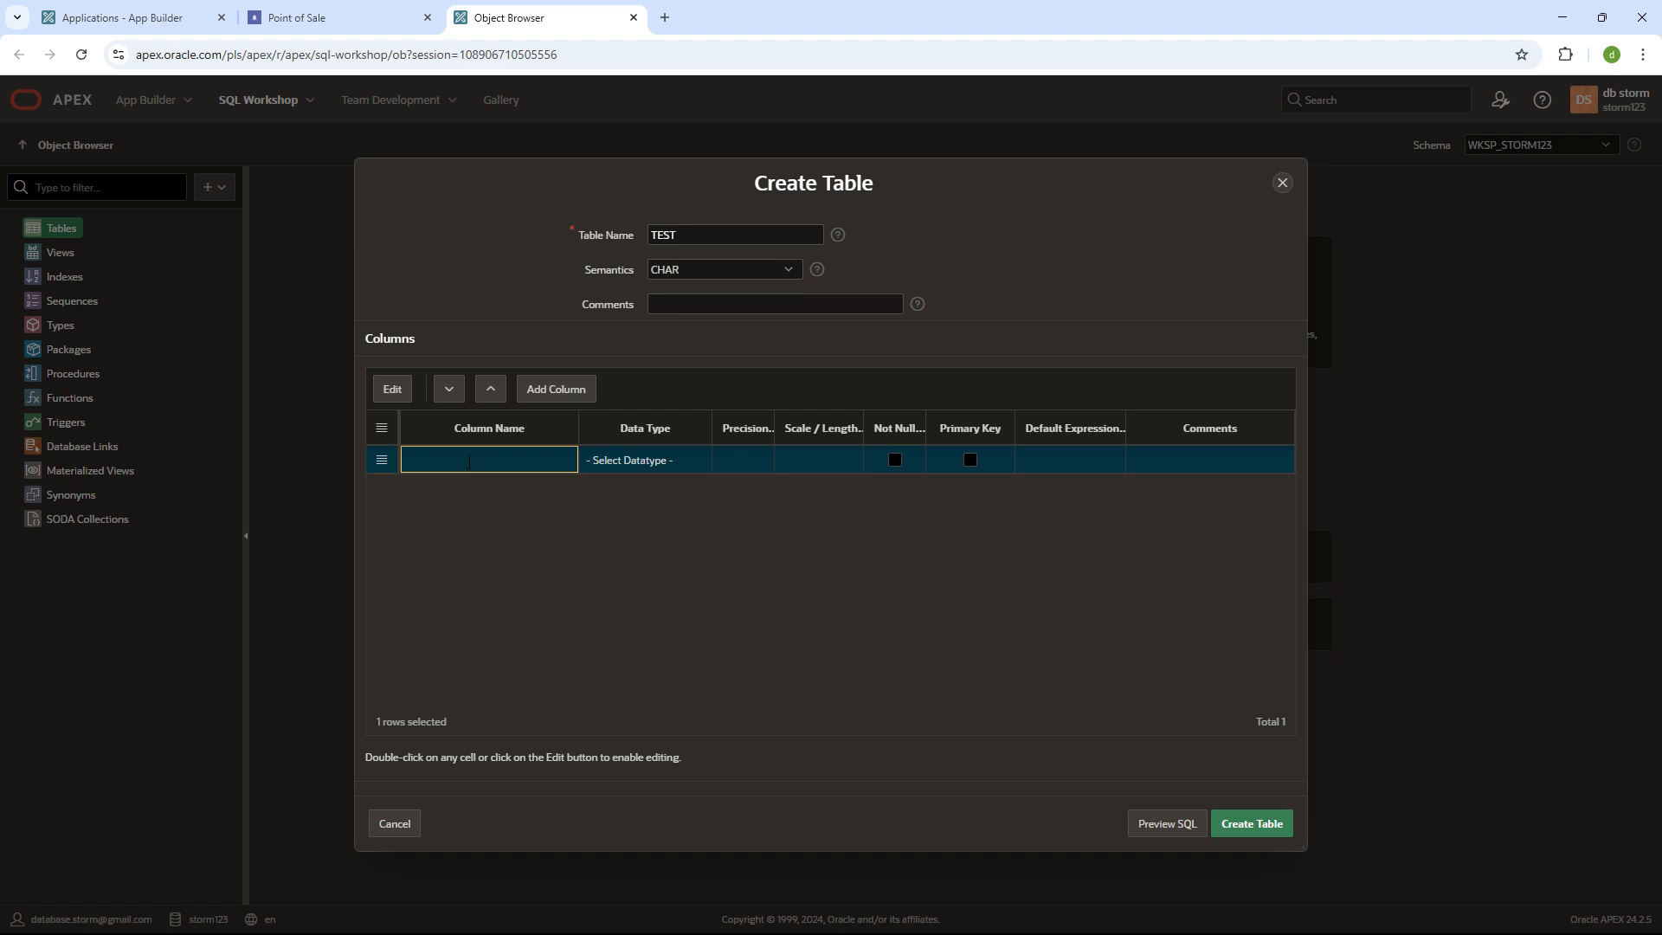
{"action": "type", "text": "ID"}
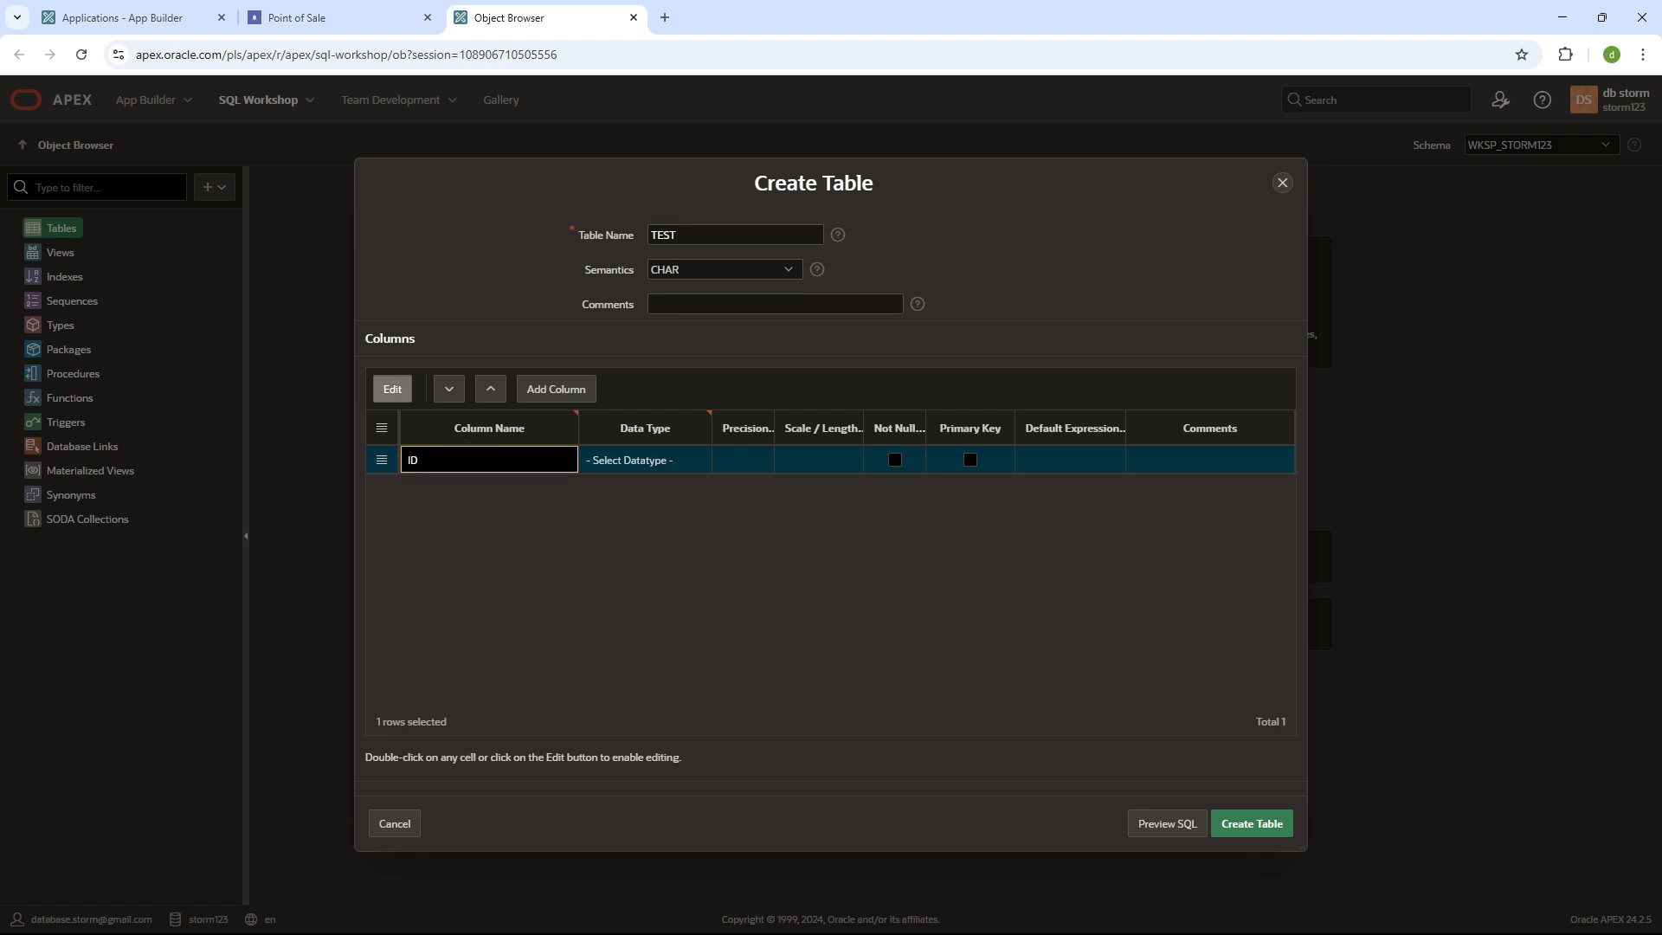
{"action": "left_click", "coordinate": [657, 460]}
{"action": "left_click", "coordinate": [666, 507]}
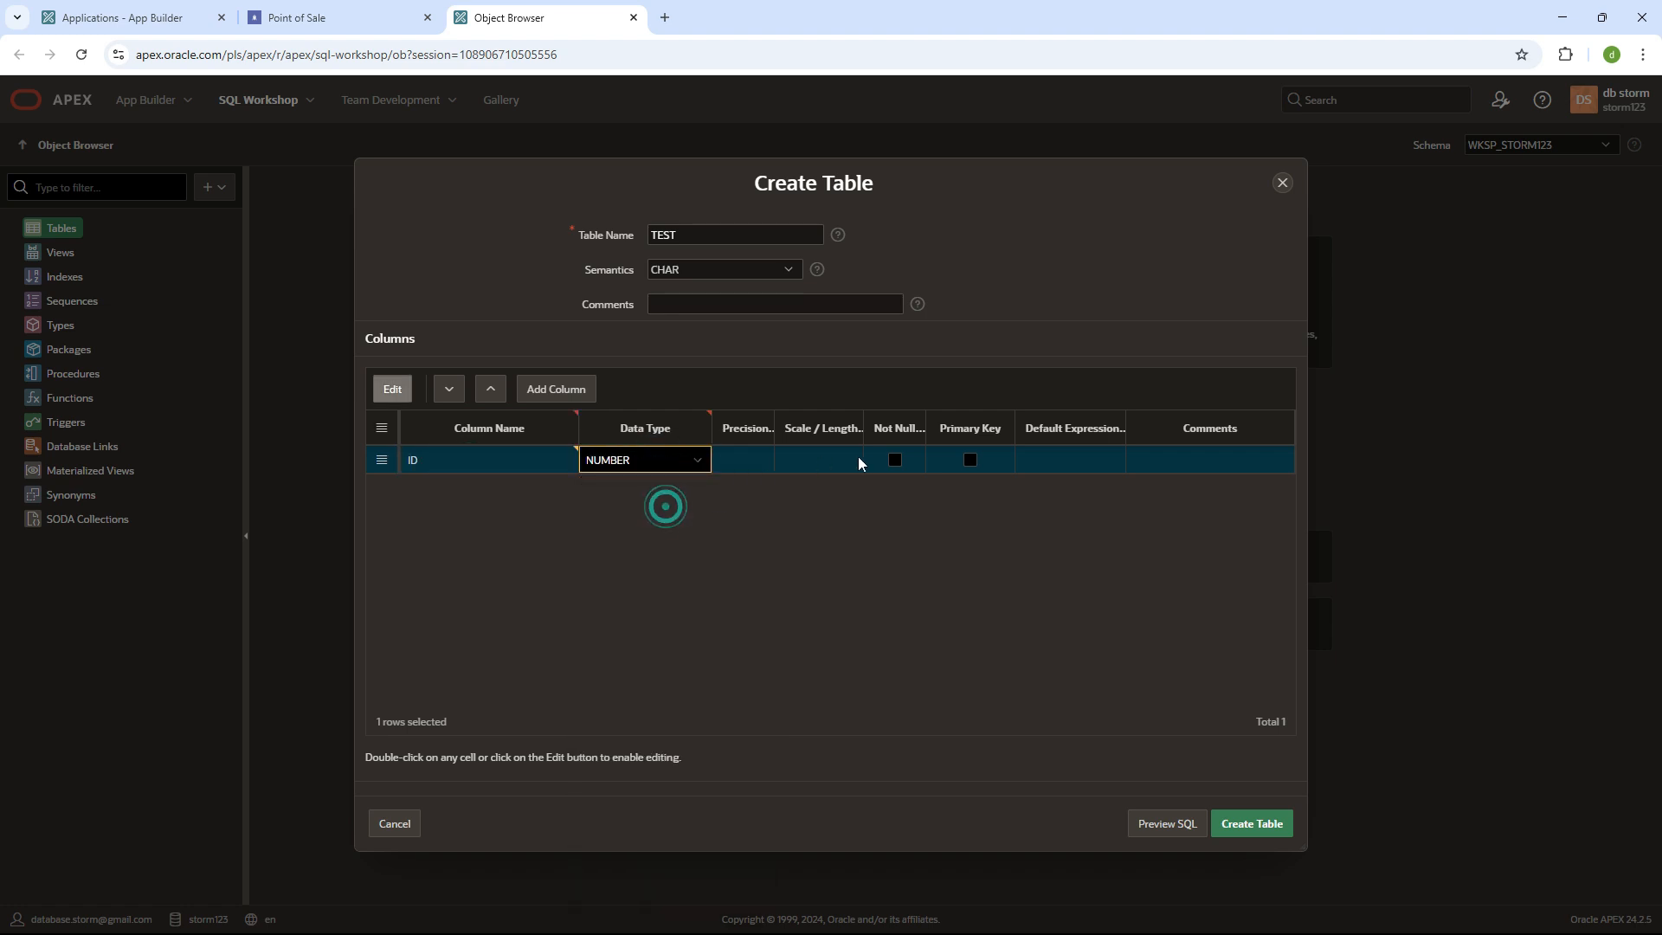
{"action": "left_click", "coordinate": [968, 460]}
{"action": "left_click", "coordinate": [969, 460]}
- Add a NAME column of VARCHAR2 length 500 and create the TEST table
{"action": "left_click", "coordinate": [548, 390]}
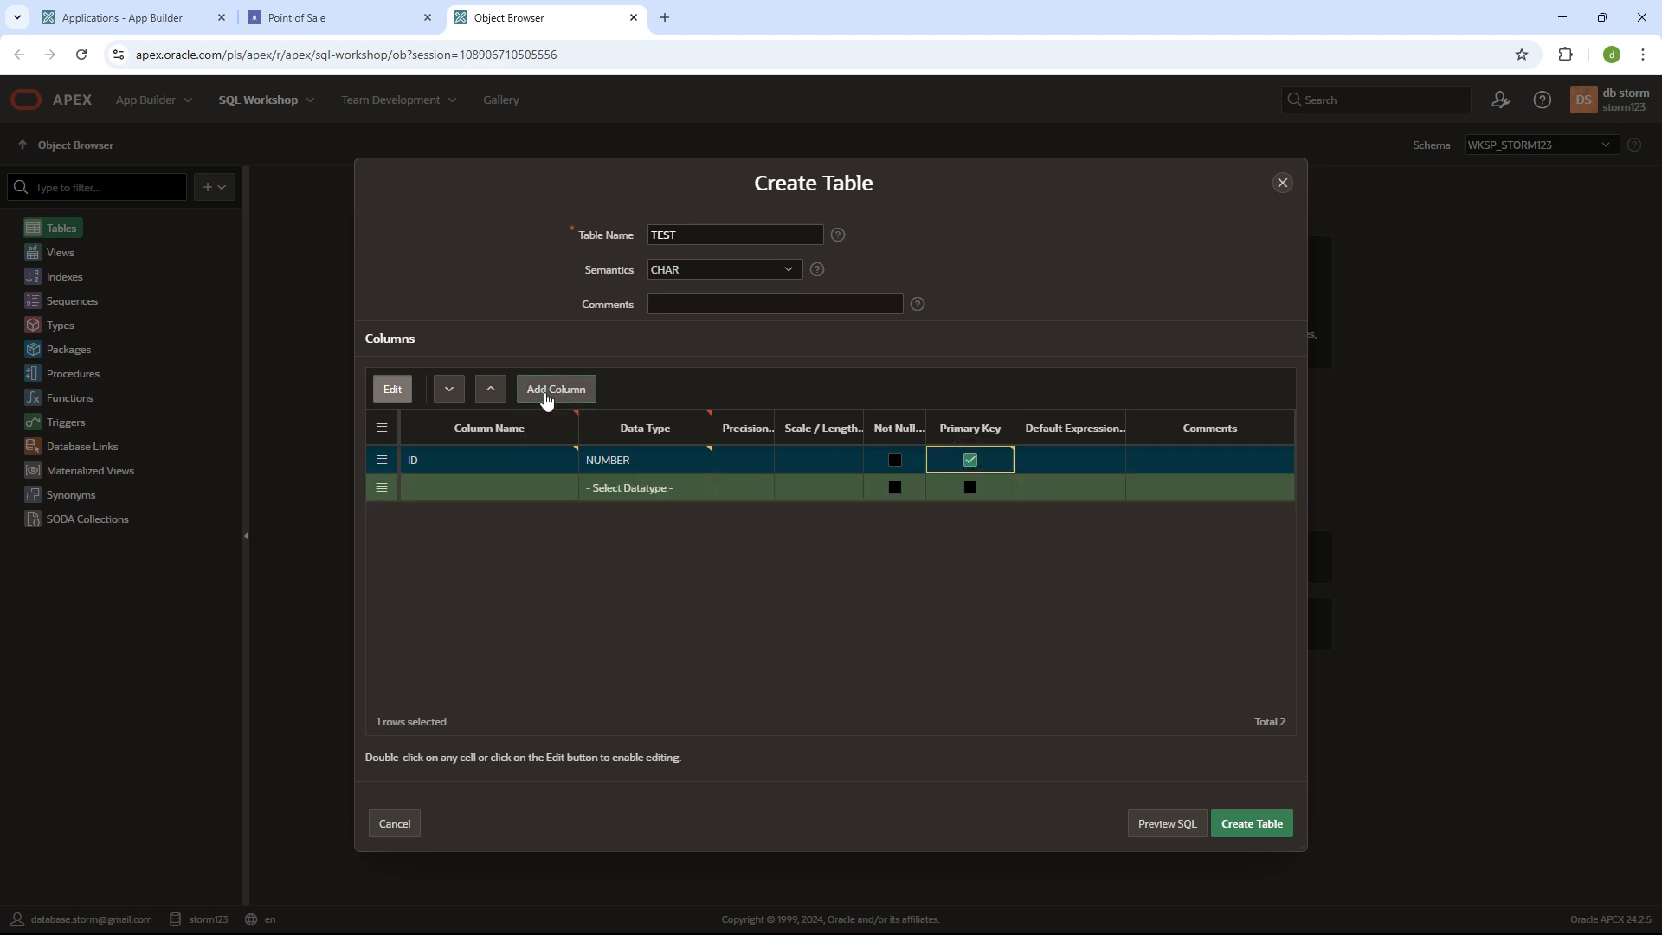
{"action": "type", "text": "NAME"}
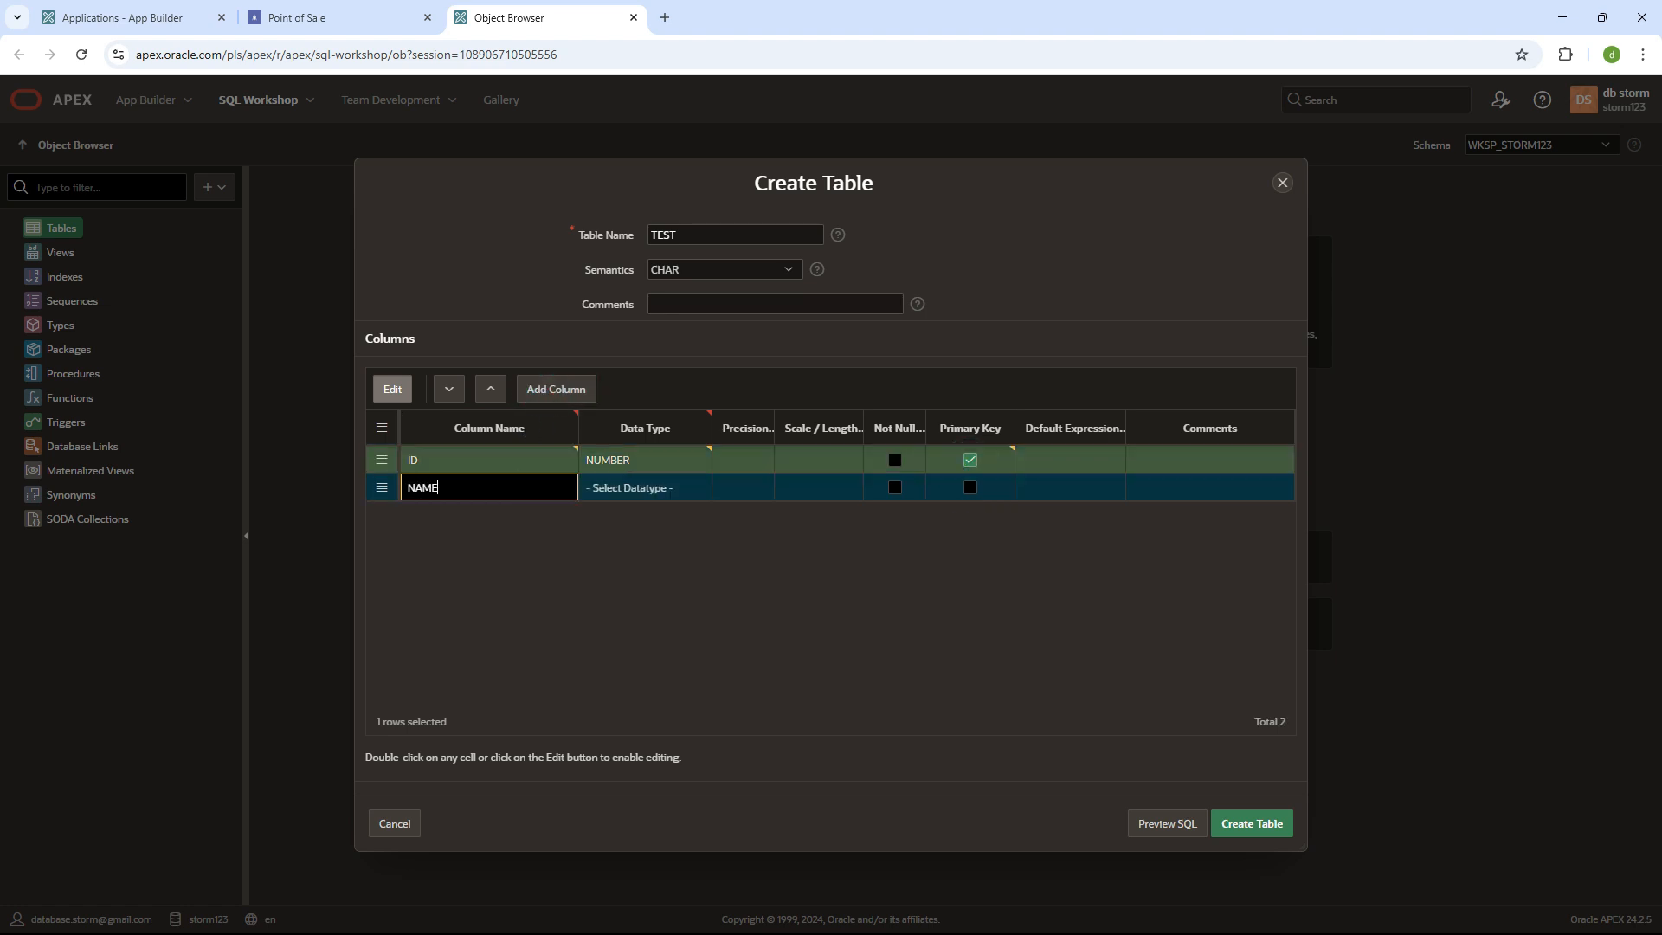
{"action": "left_click", "coordinate": [642, 487]}
{"action": "left_click", "coordinate": [645, 492]}
{"action": "left_click", "coordinate": [654, 568]}
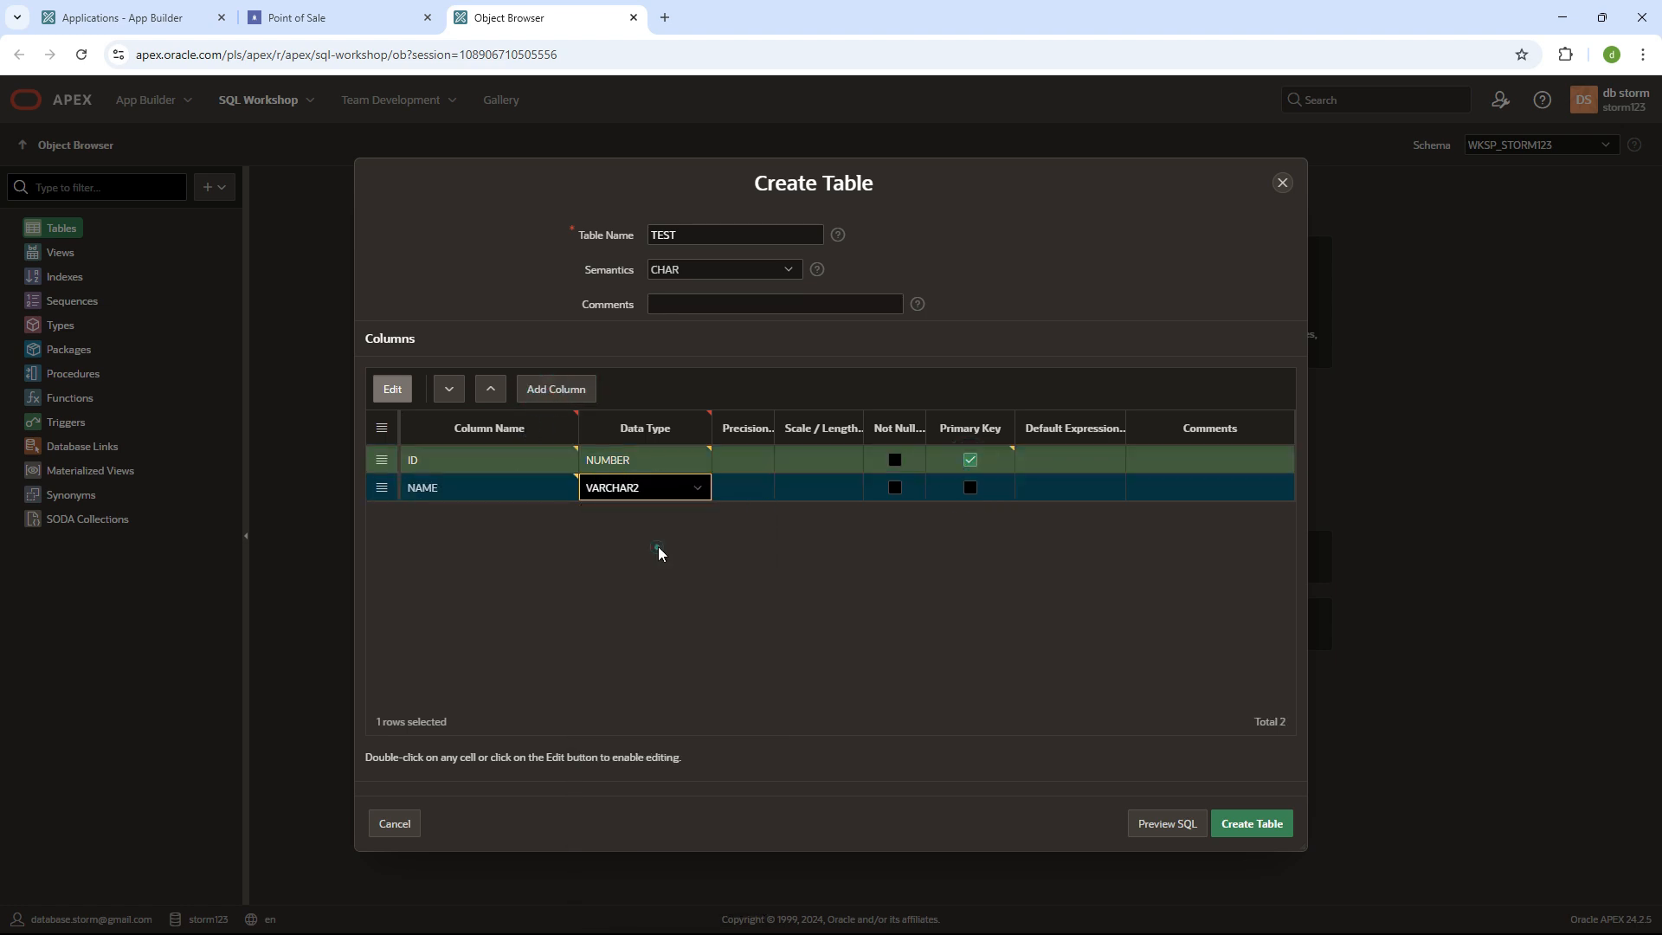
{"action": "left_click", "coordinate": [833, 485]}
{"action": "left_click", "coordinate": [836, 485]}
{"action": "type", "text": "500"}
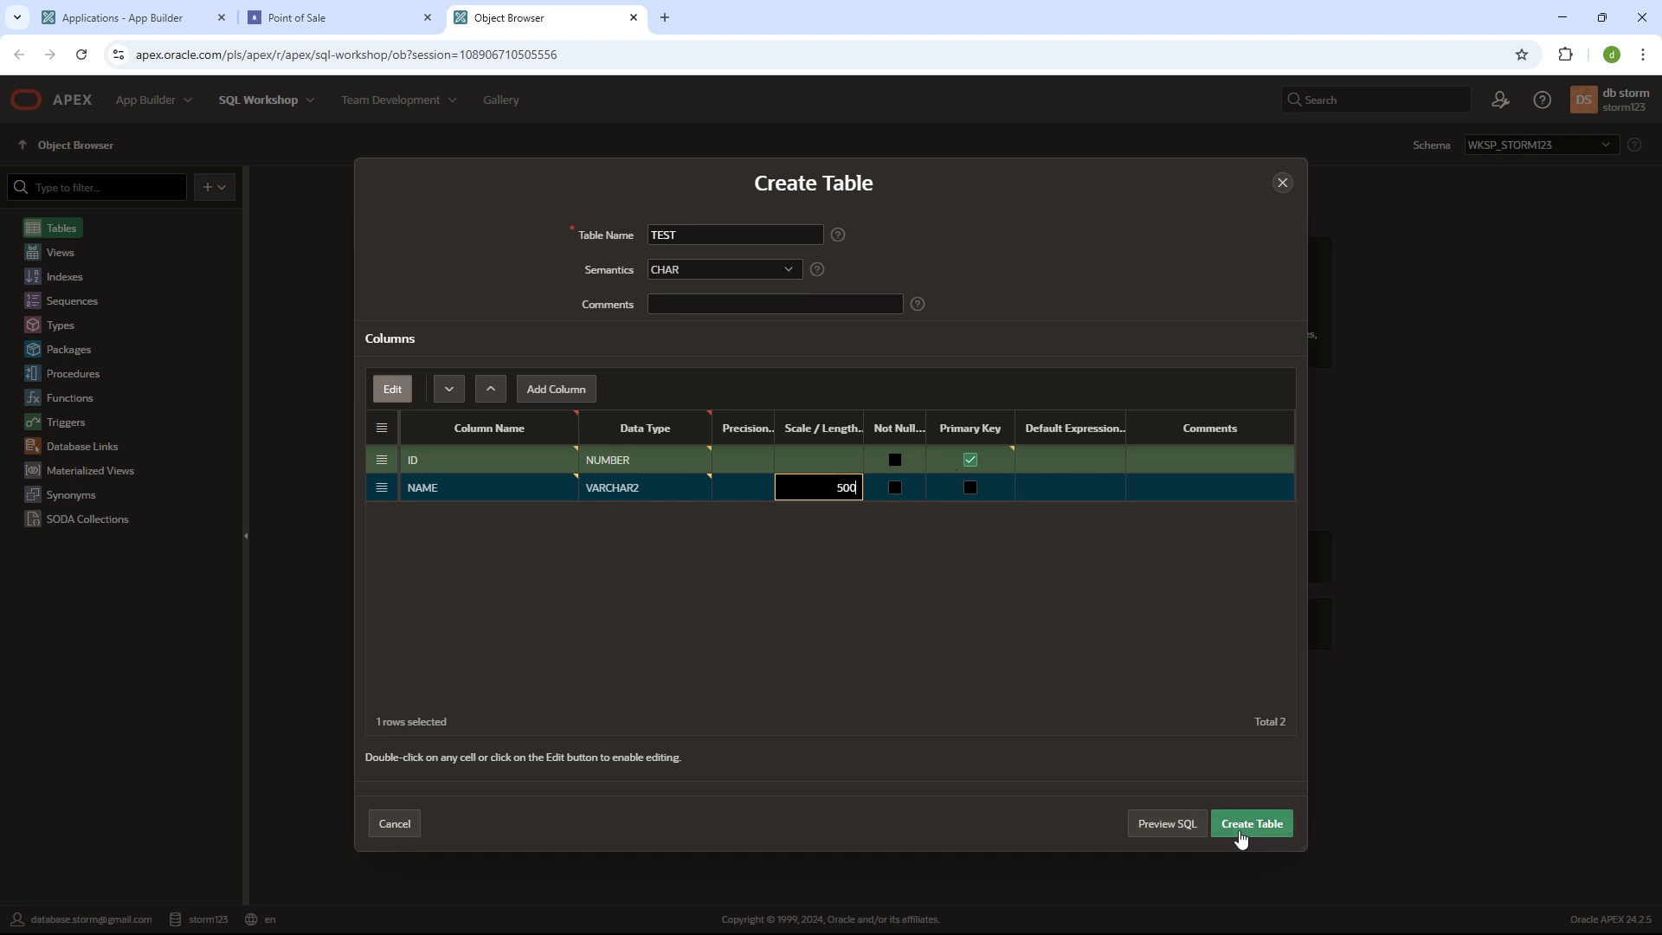
{"action": "left_click", "coordinate": [511, 487]}
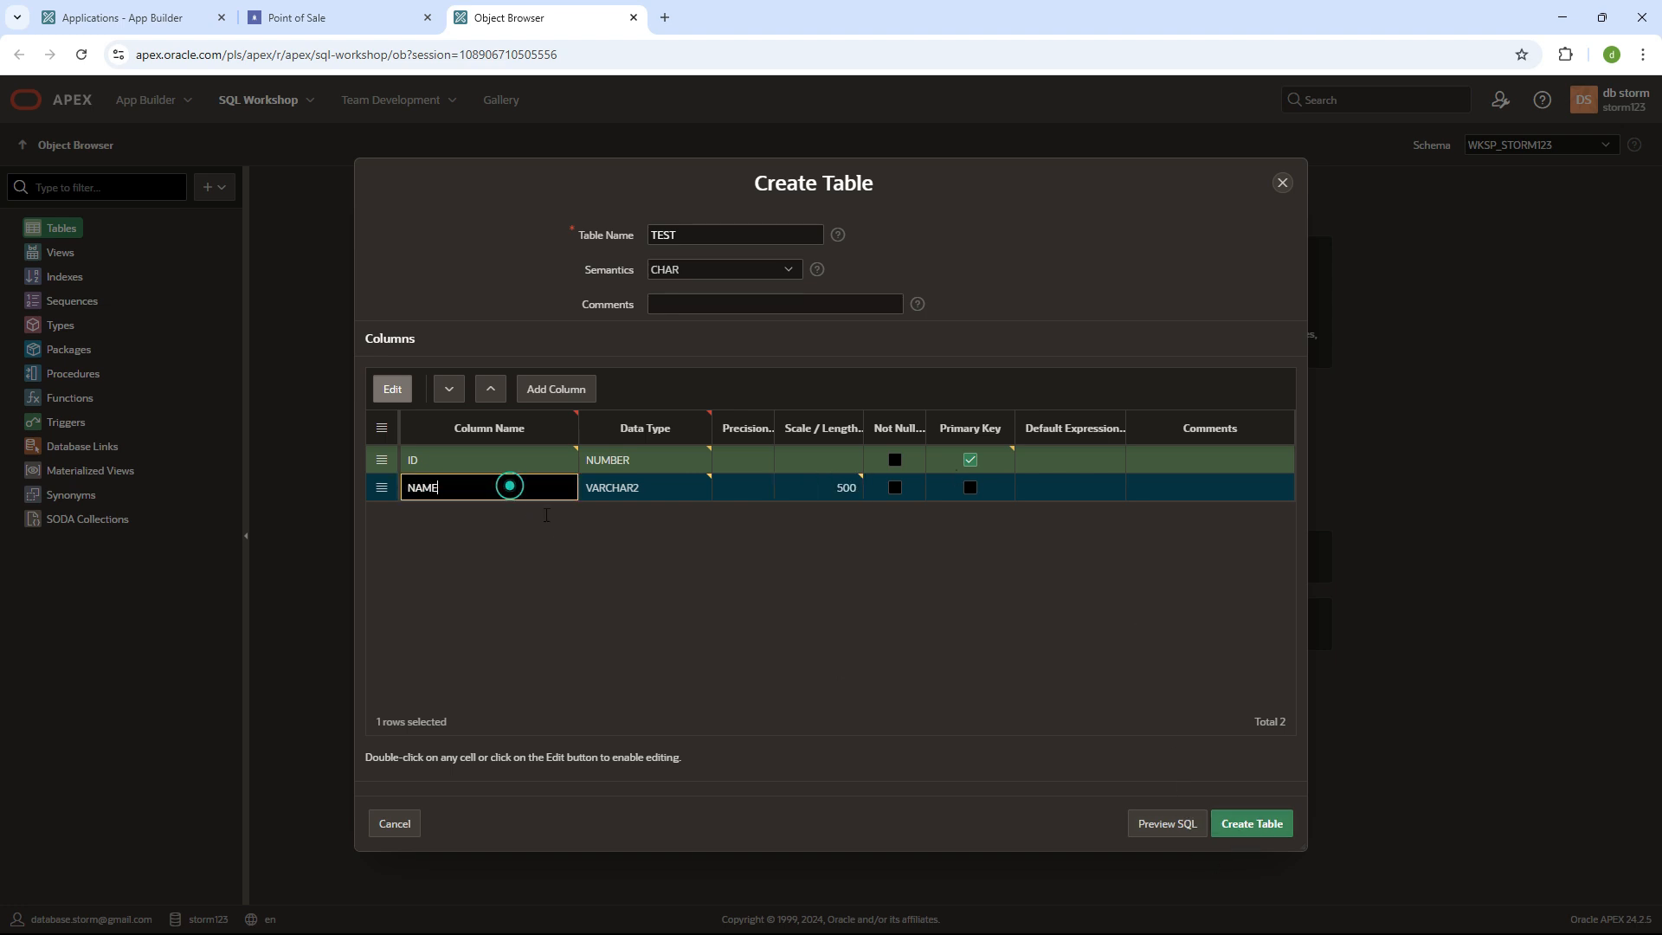
{"action": "left_click", "coordinate": [1240, 821]}
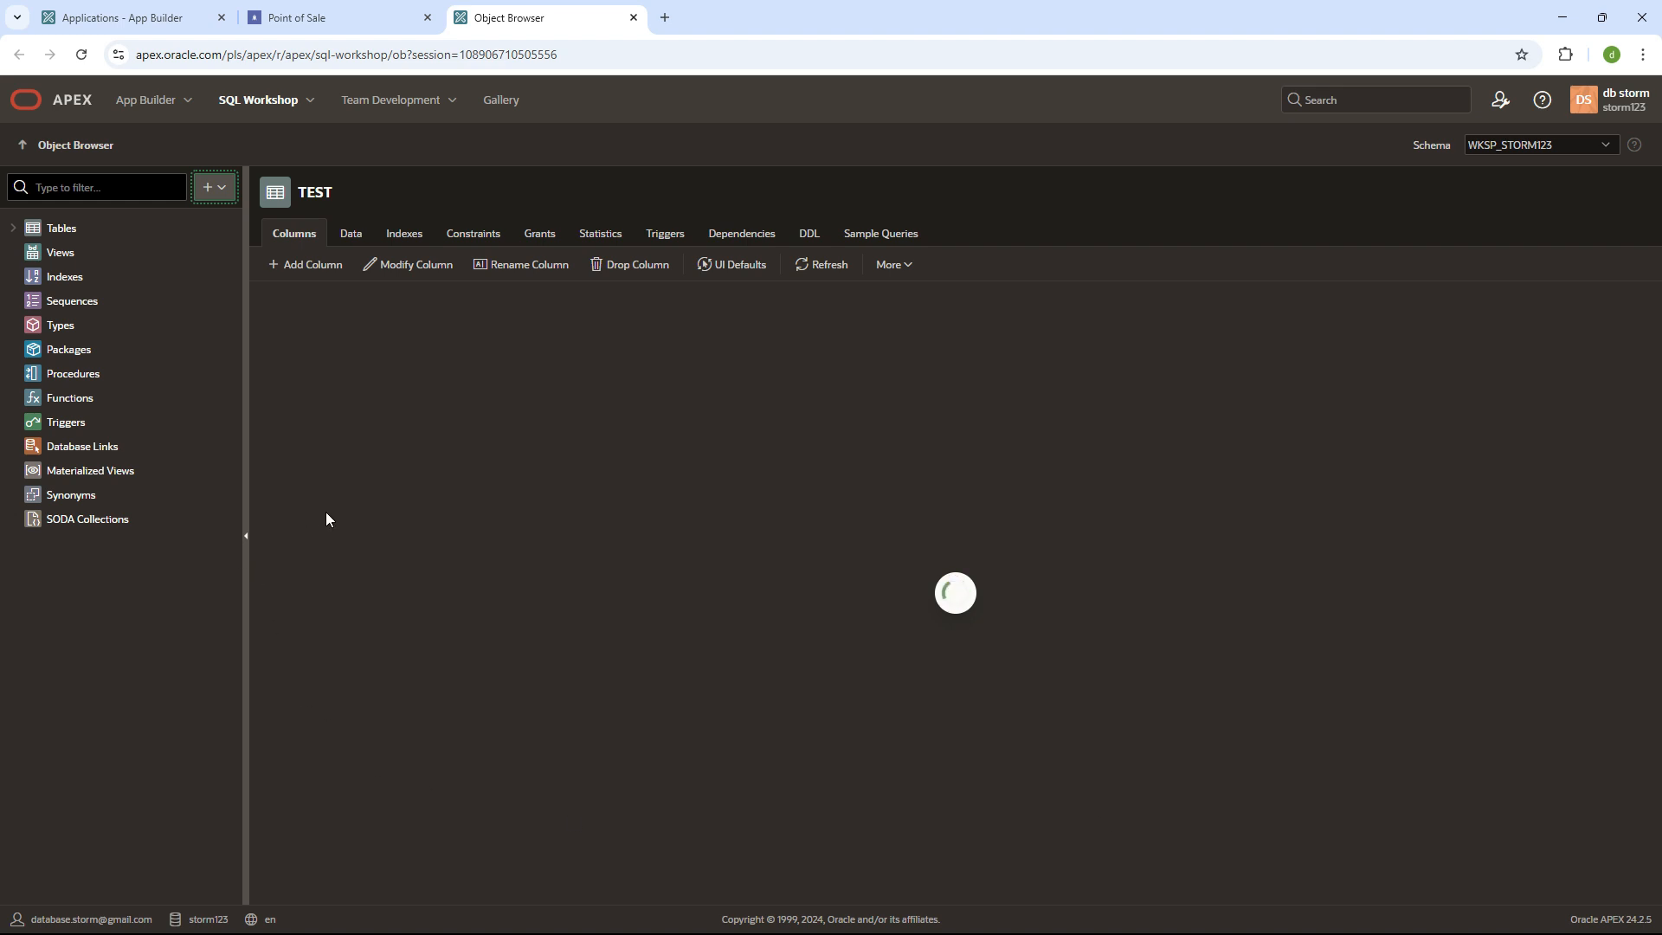
- Check the TEST table's Data and Columns, then open the Point of Sale application
{"action": "left_click", "coordinate": [360, 247]}
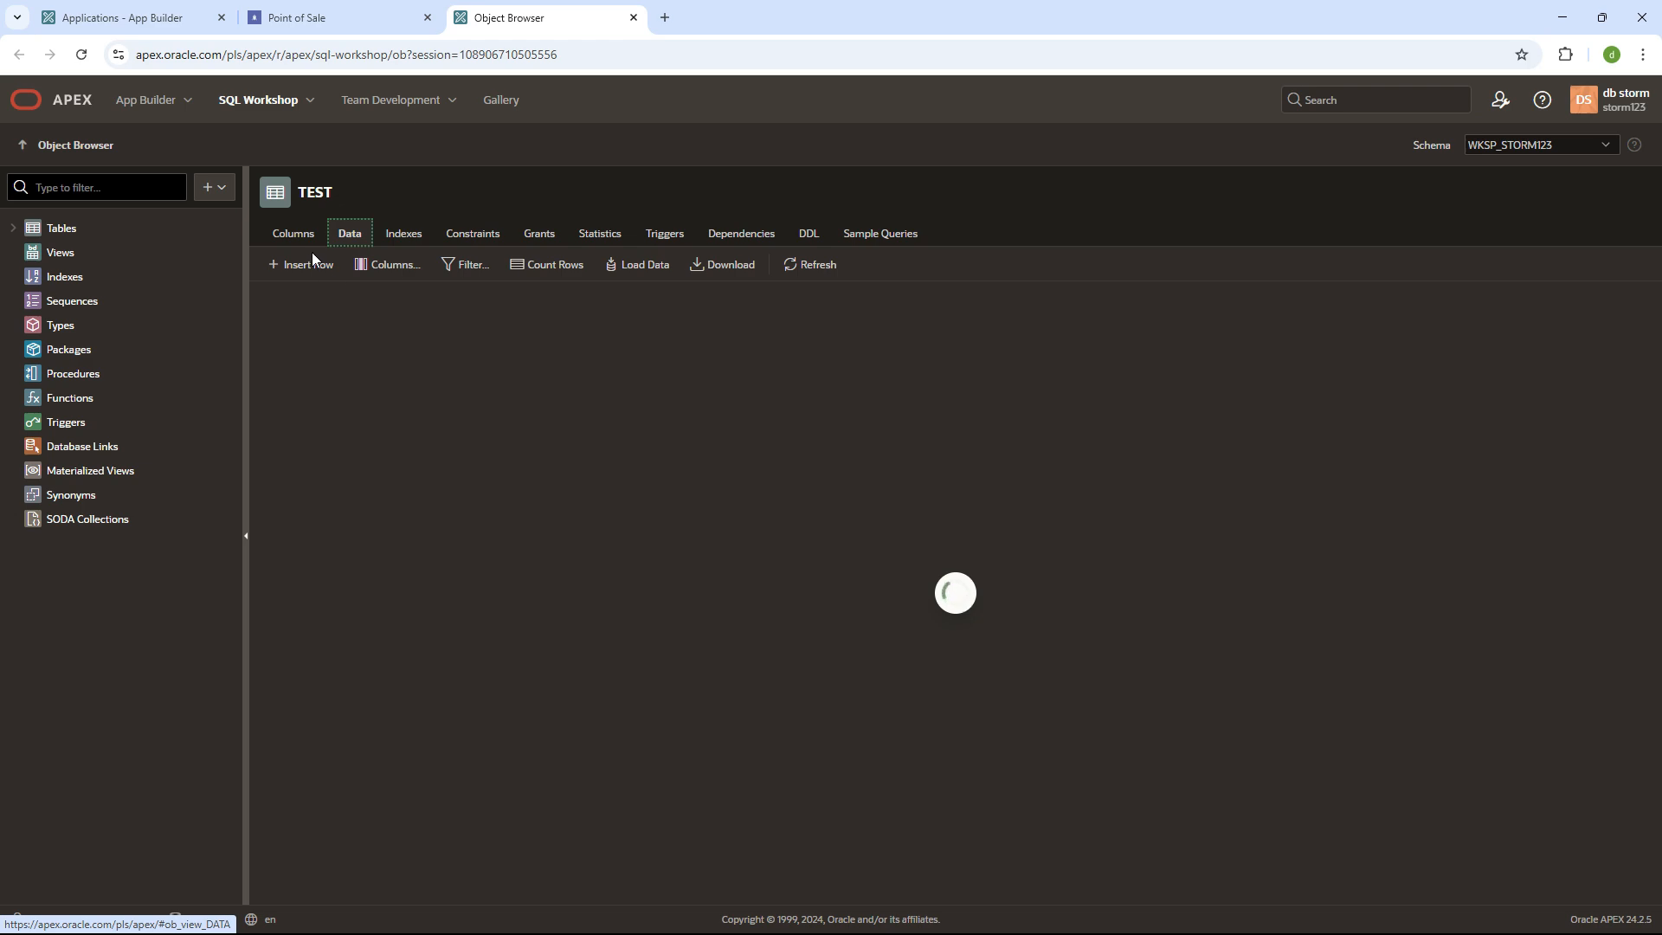
{"action": "left_click", "coordinate": [294, 234]}
{"action": "left_click", "coordinate": [261, 11]}
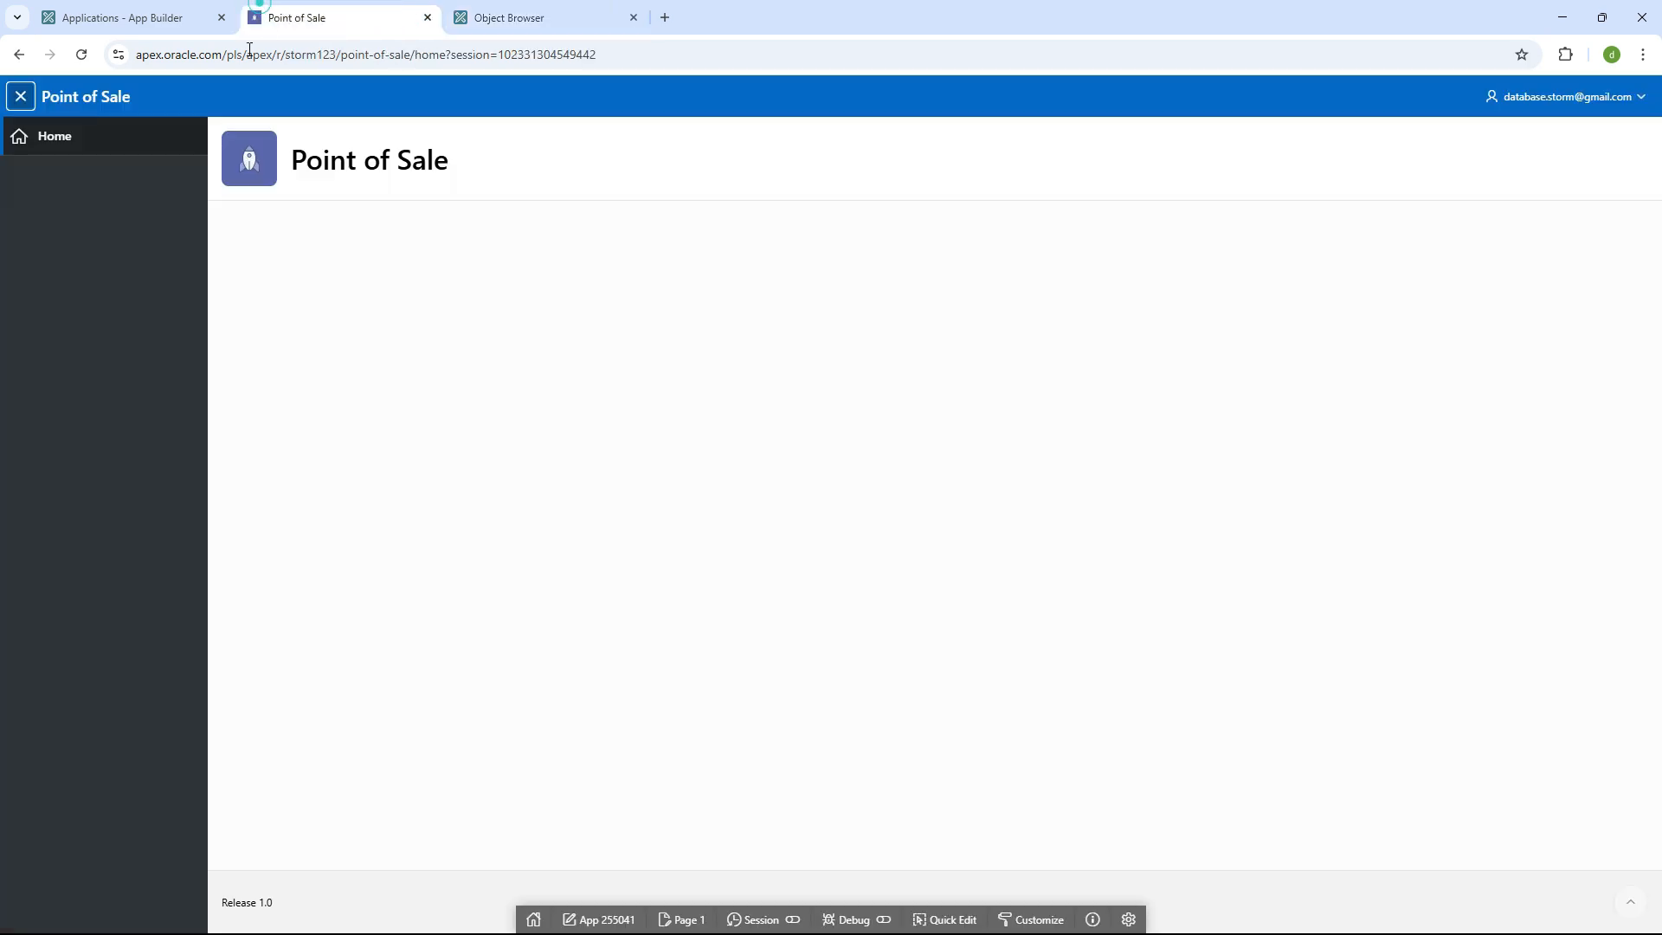
{"action": "left_click", "coordinate": [138, 16]}
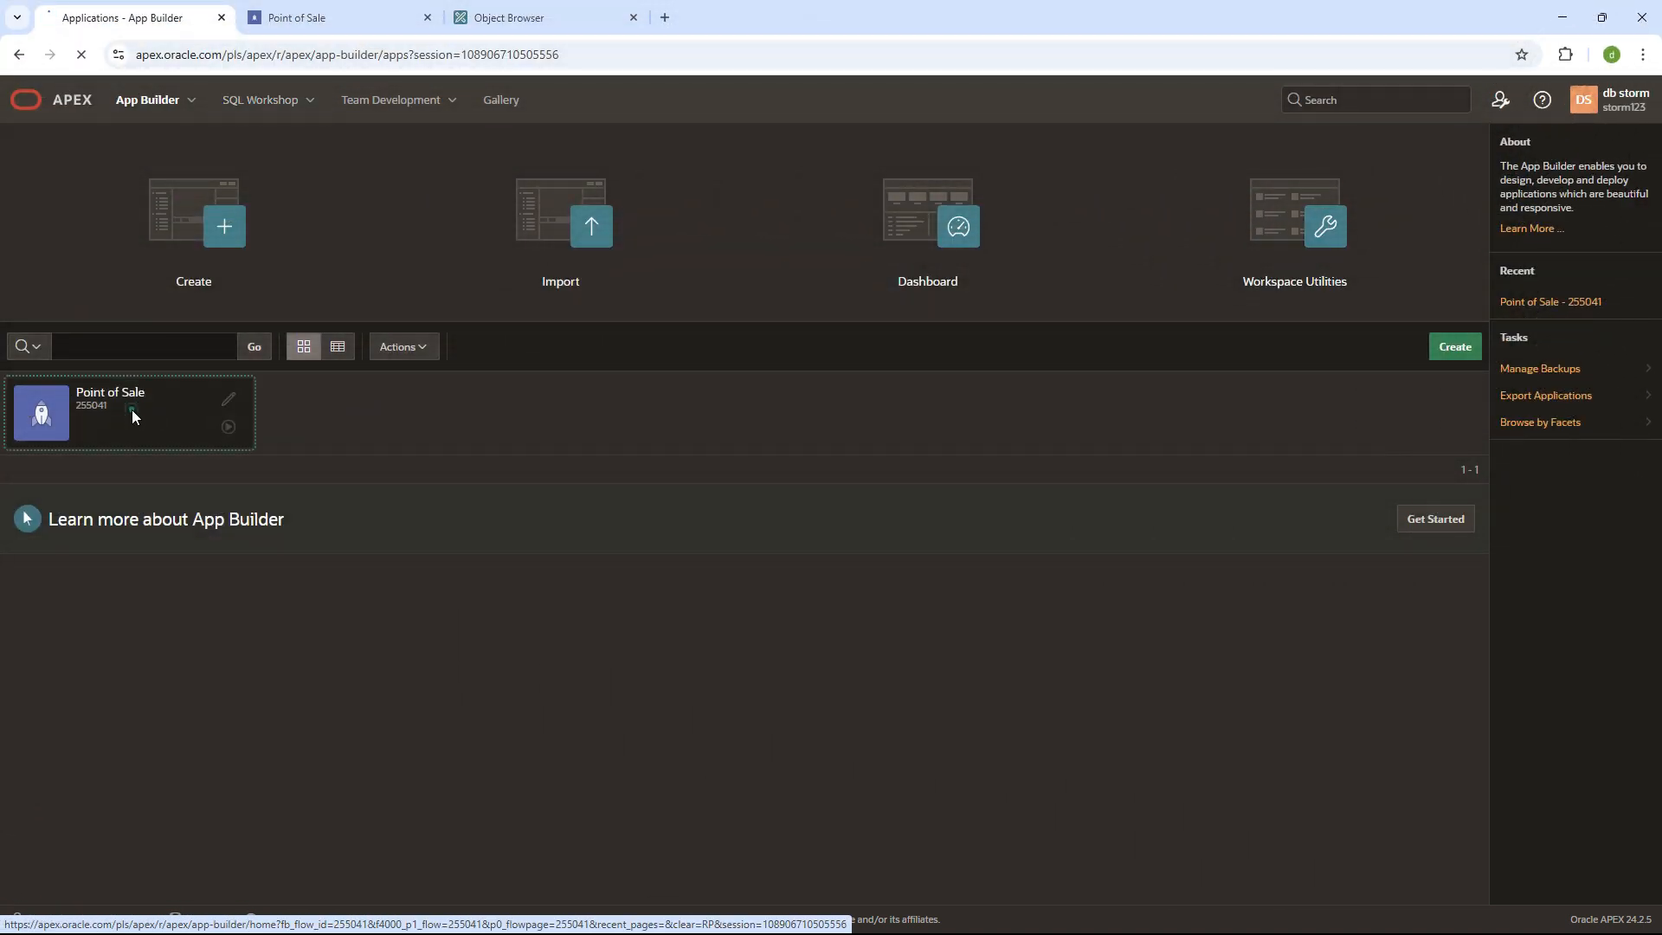
{"action": "left_click", "coordinate": [132, 414]}
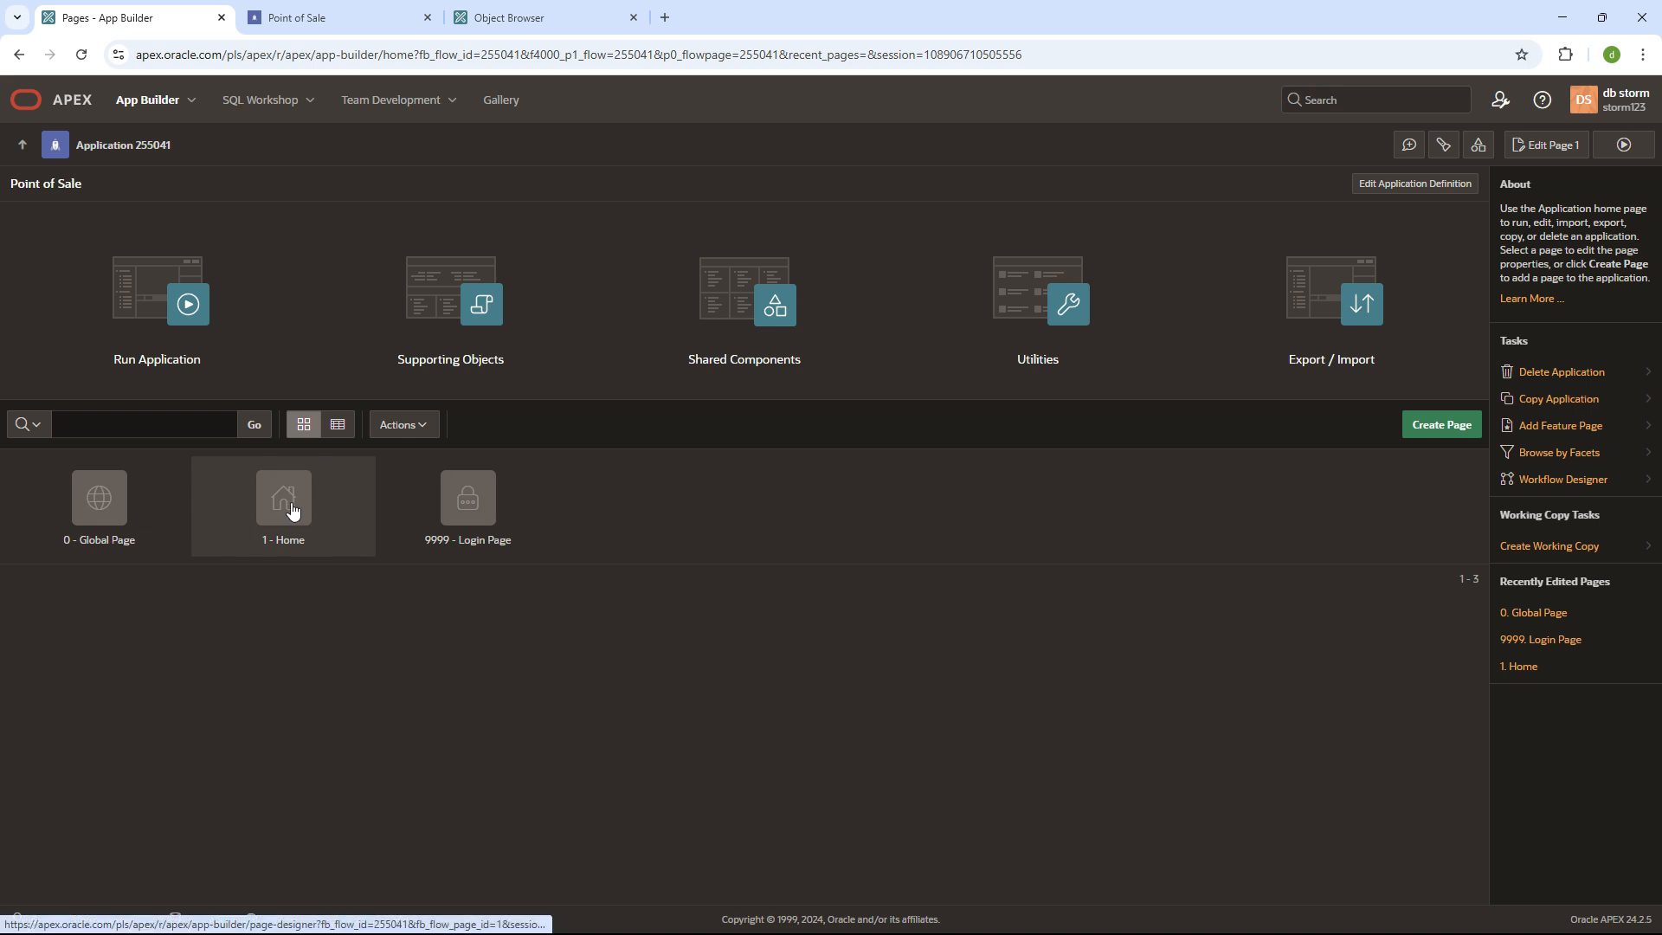
- Start a new page in Point of Sale and pick the Blank Page type
{"action": "left_click", "coordinate": [1458, 429]}
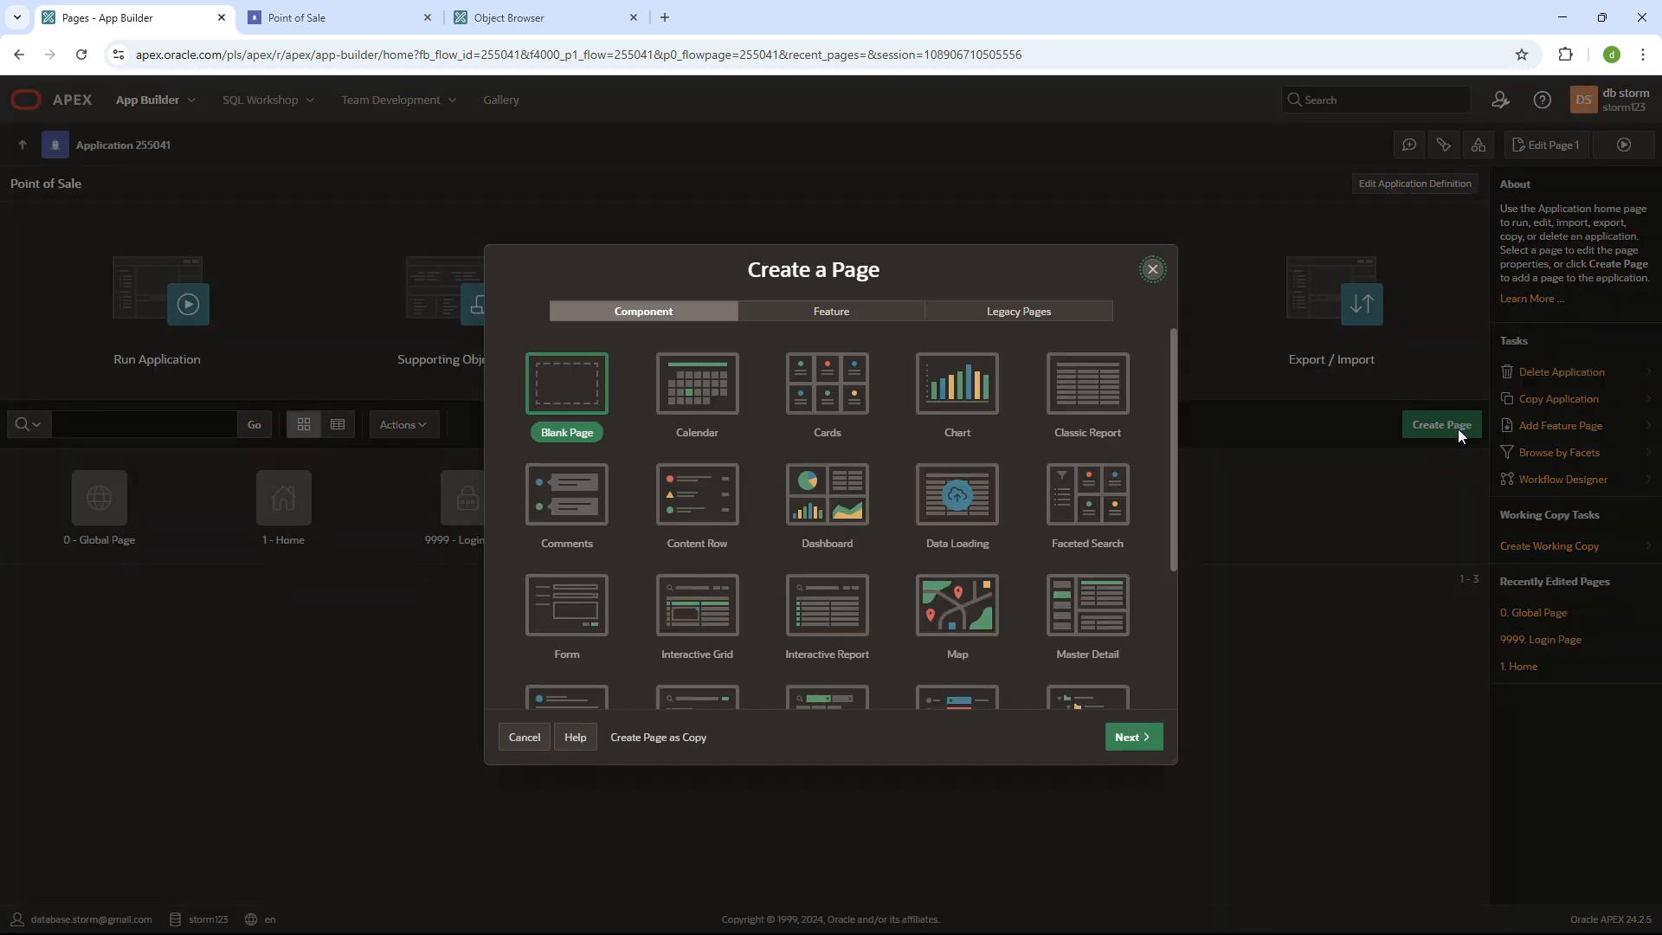
{"action": "scroll", "coordinate": [683, 471], "scroll_direction": "down", "scroll_amount": 5}
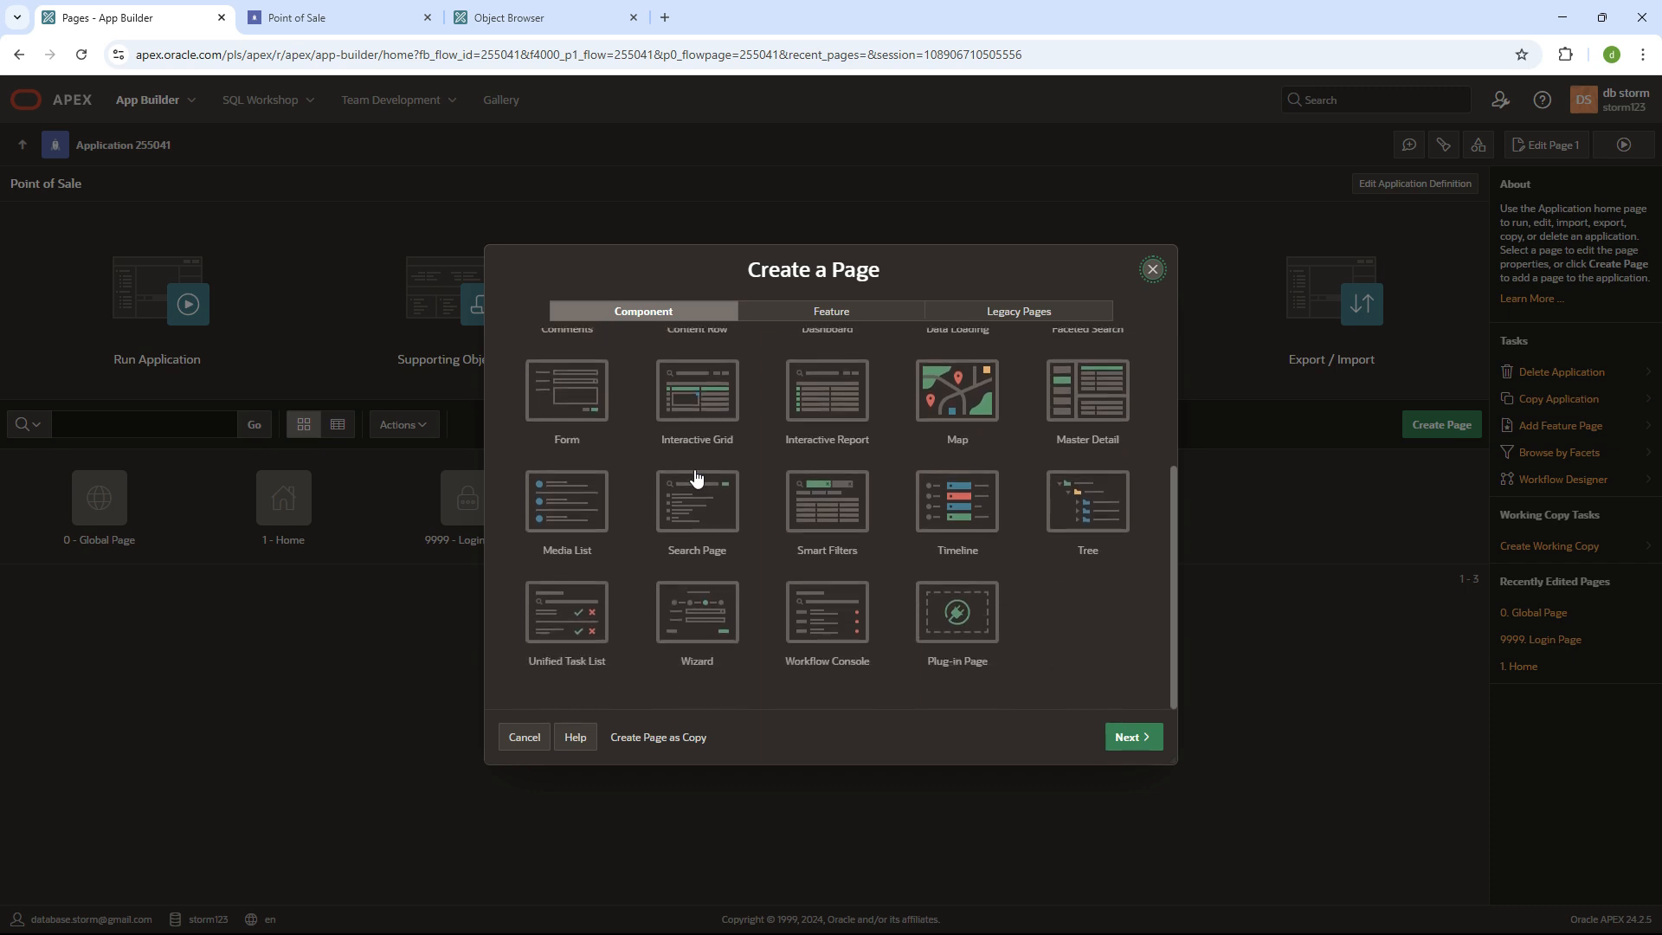
{"action": "scroll", "coordinate": [703, 477], "scroll_direction": "up", "scroll_amount": 5}
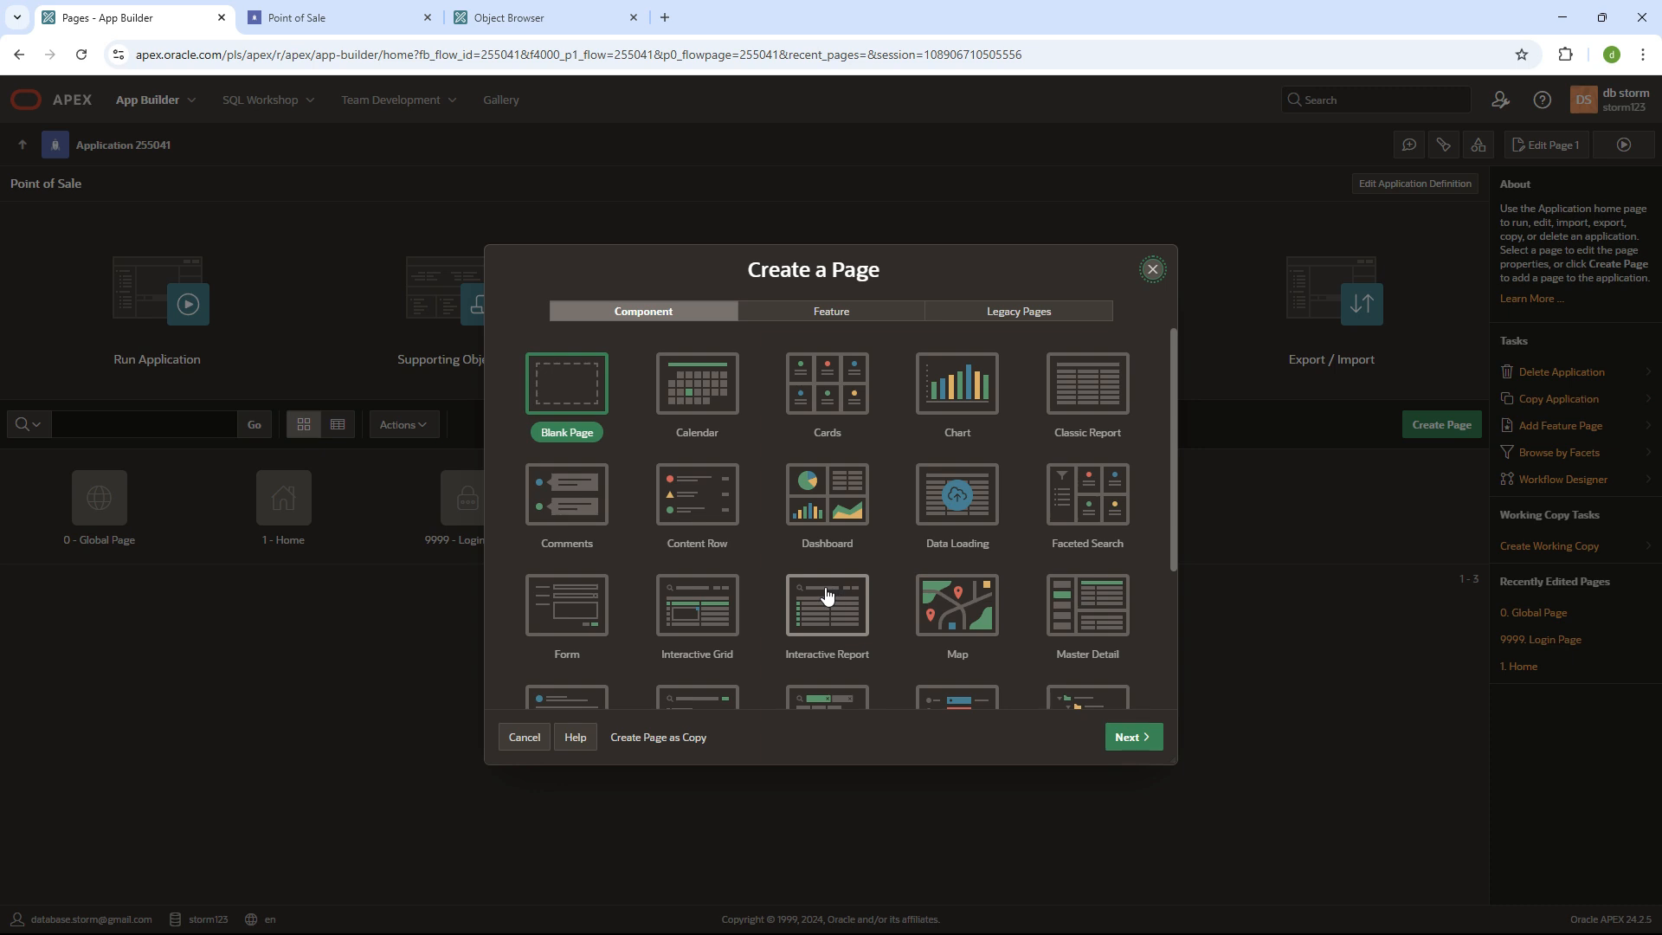
{"action": "scroll", "coordinate": [827, 594], "scroll_direction": "down", "scroll_amount": 3}
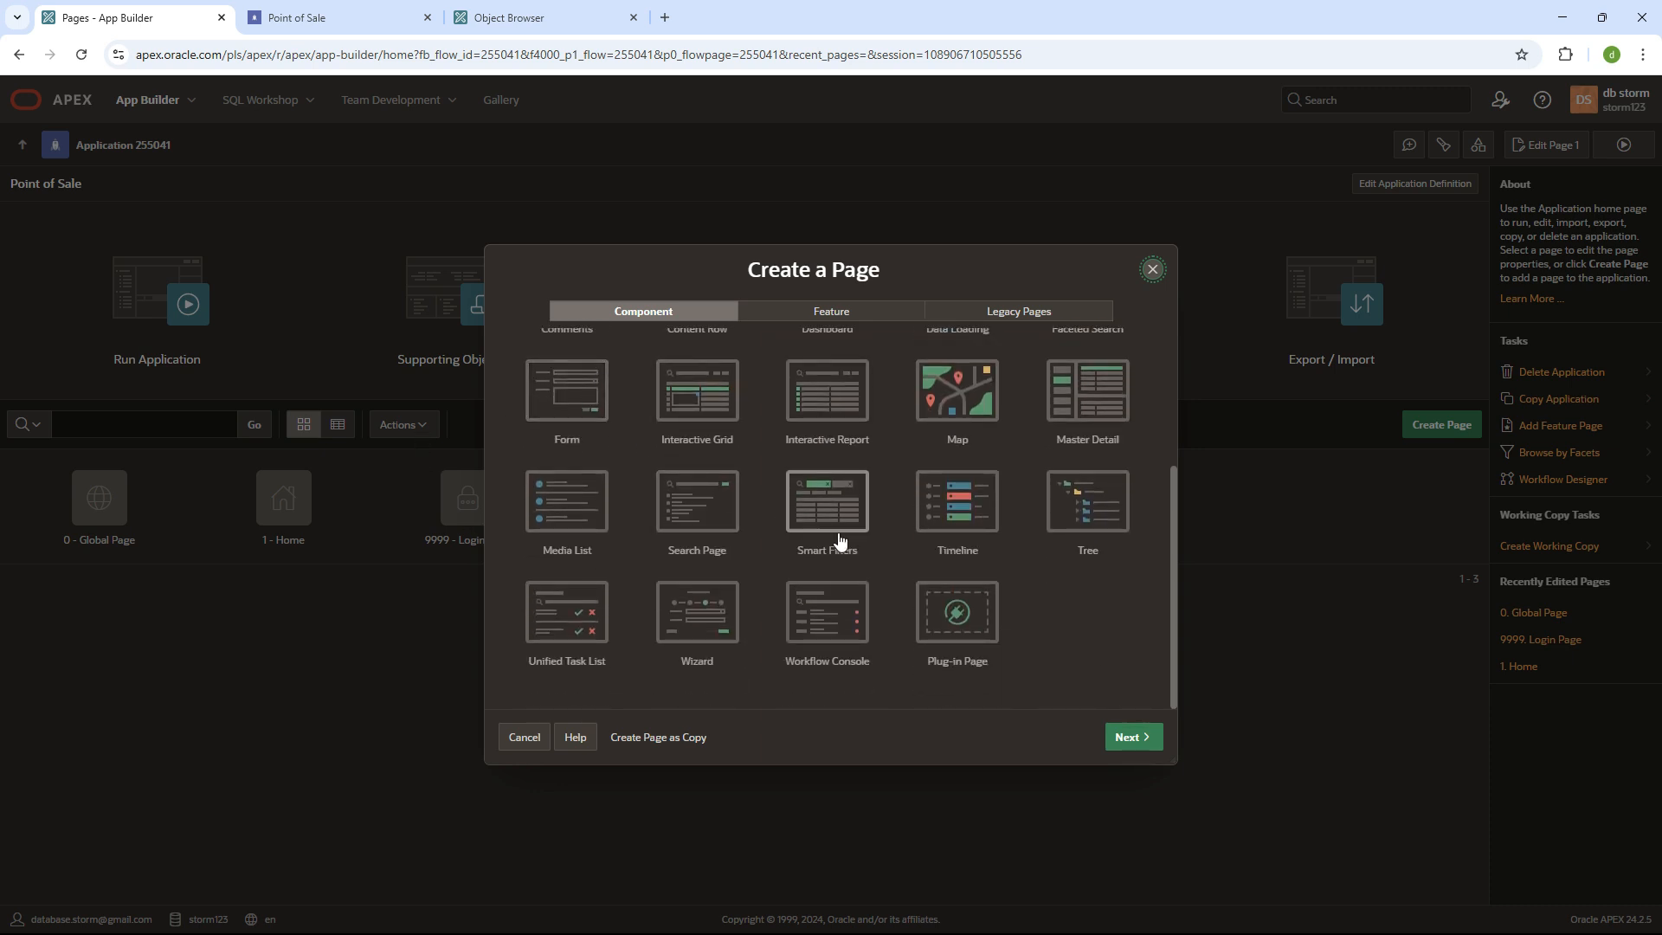
{"action": "scroll", "coordinate": [804, 547], "scroll_direction": "up", "scroll_amount": 3}
{"action": "double_click", "coordinate": [595, 401]}
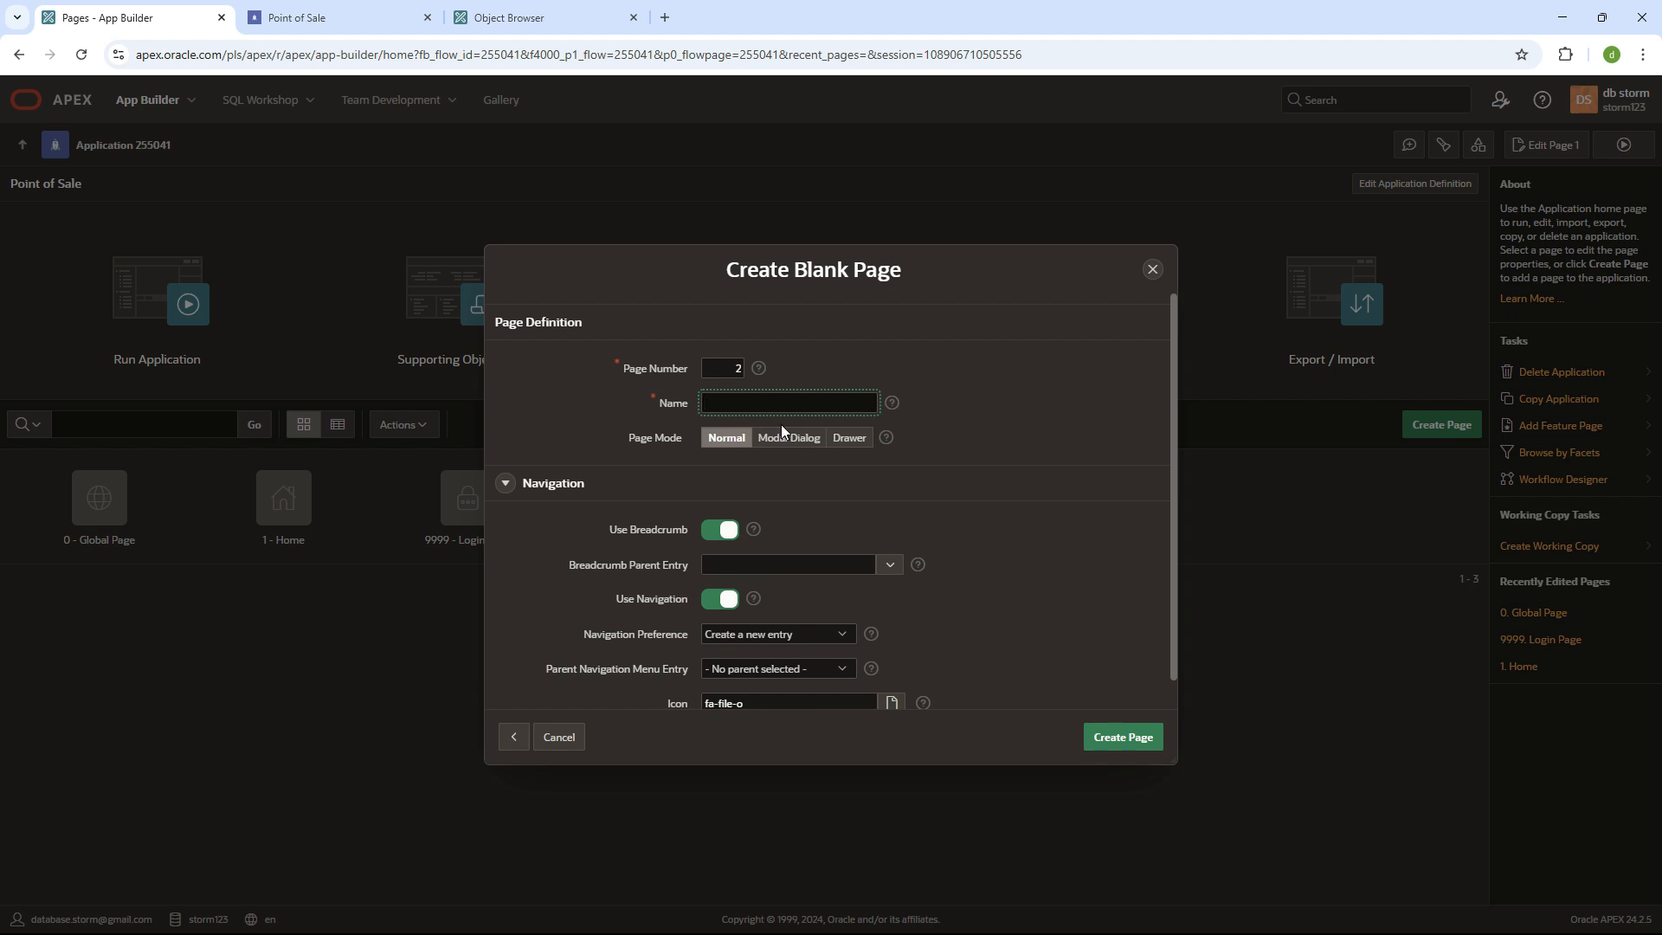
- Name the page 'main', switch the breadcrumb off and keep navigation on
{"action": "type", "text": "main"}
{"action": "left_click", "coordinate": [721, 529]}
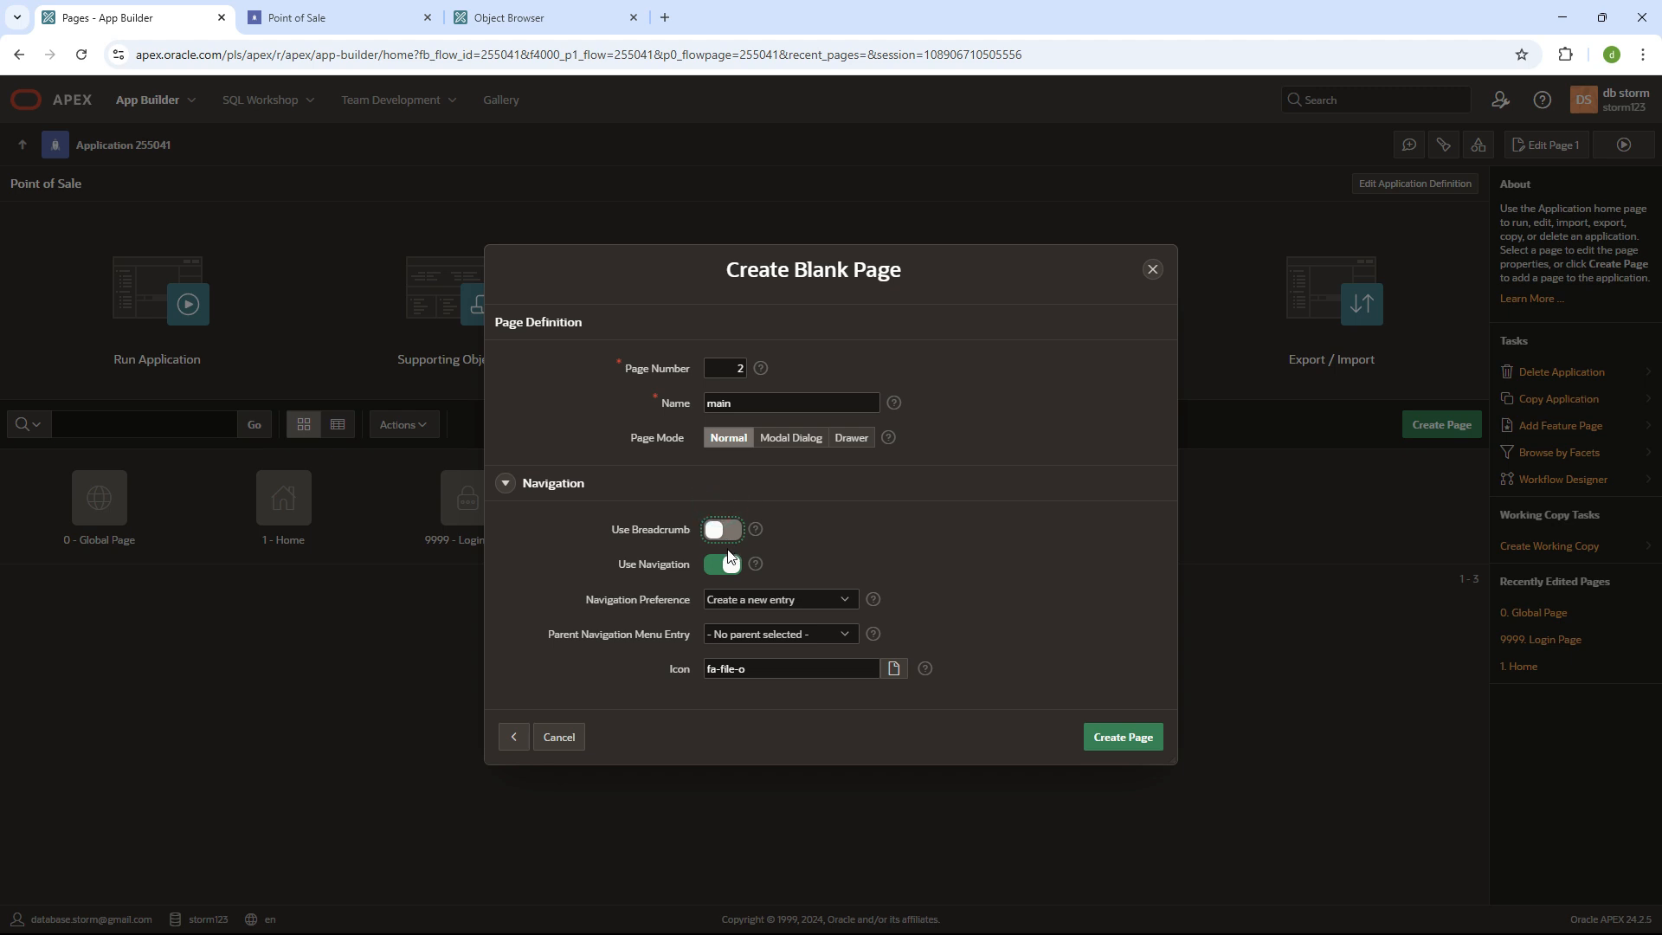
{"action": "left_click", "coordinate": [728, 567]}
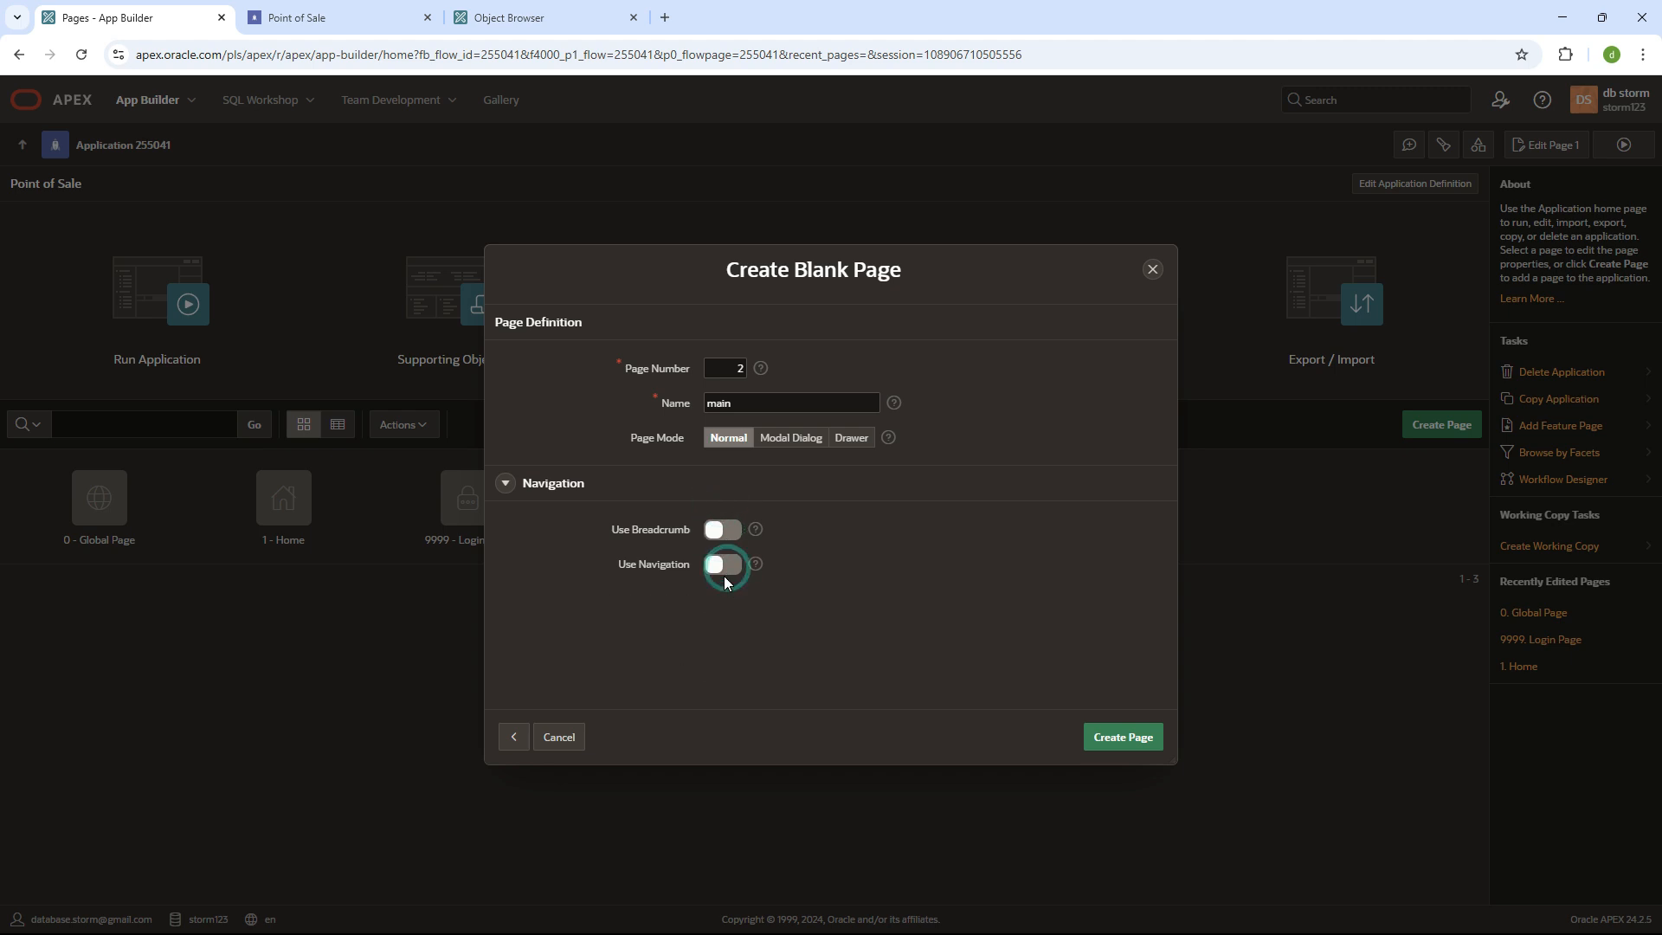
{"action": "left_click", "coordinate": [725, 568]}
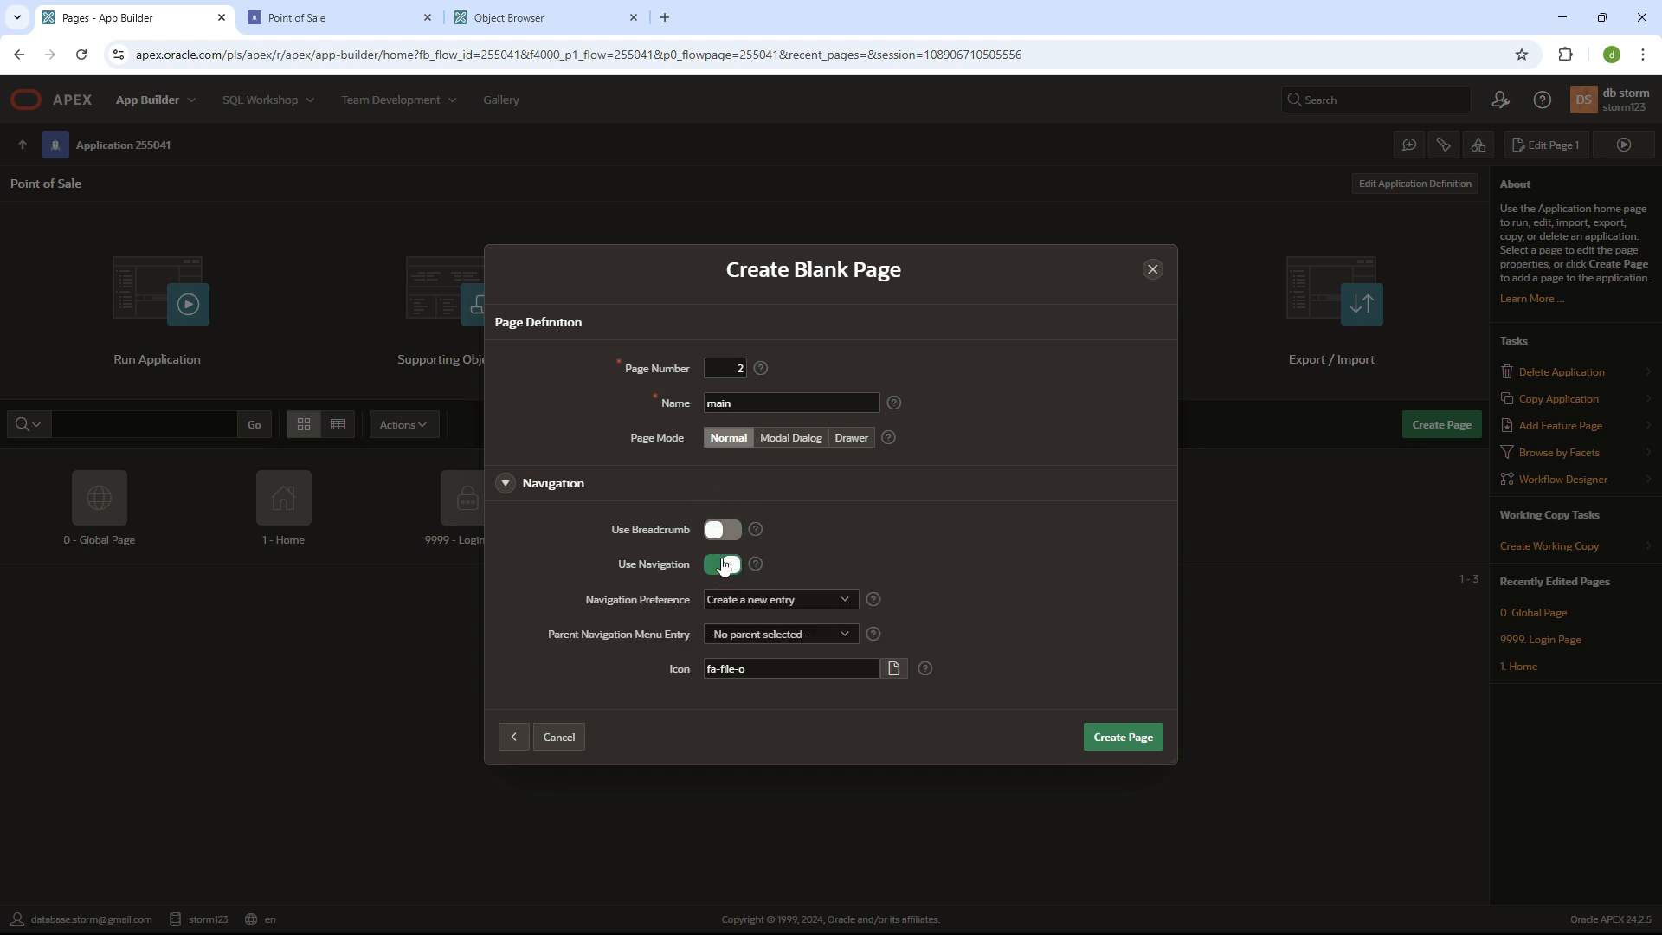
{"action": "left_click", "coordinate": [297, 18]}
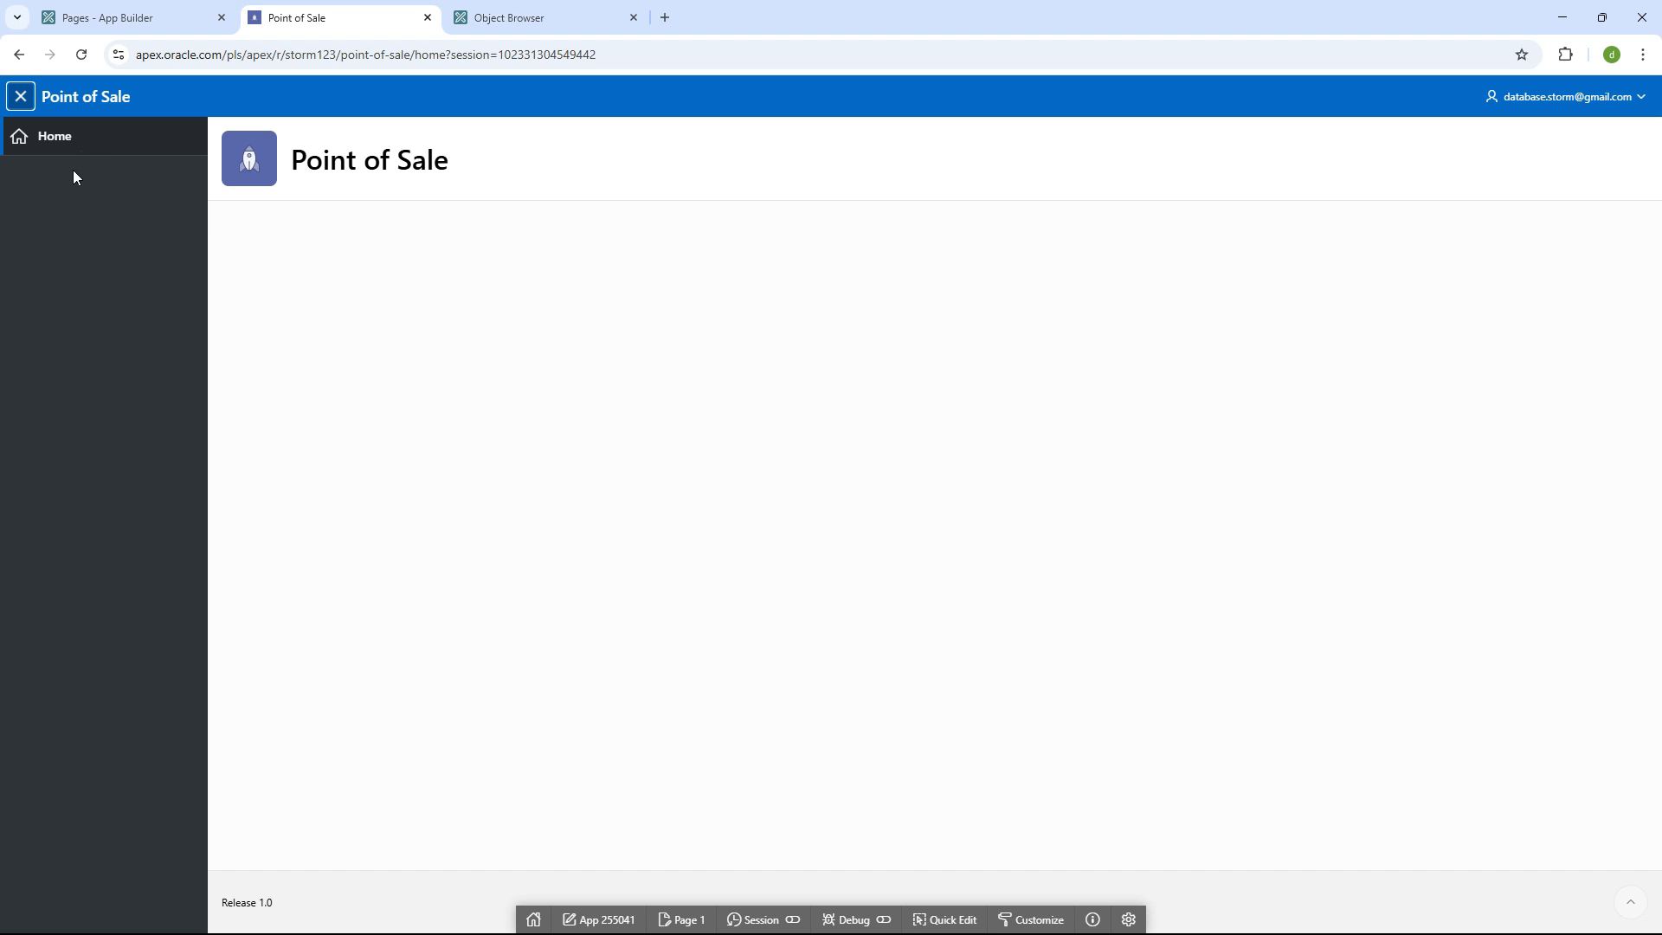
{"action": "left_click", "coordinate": [112, 18]}
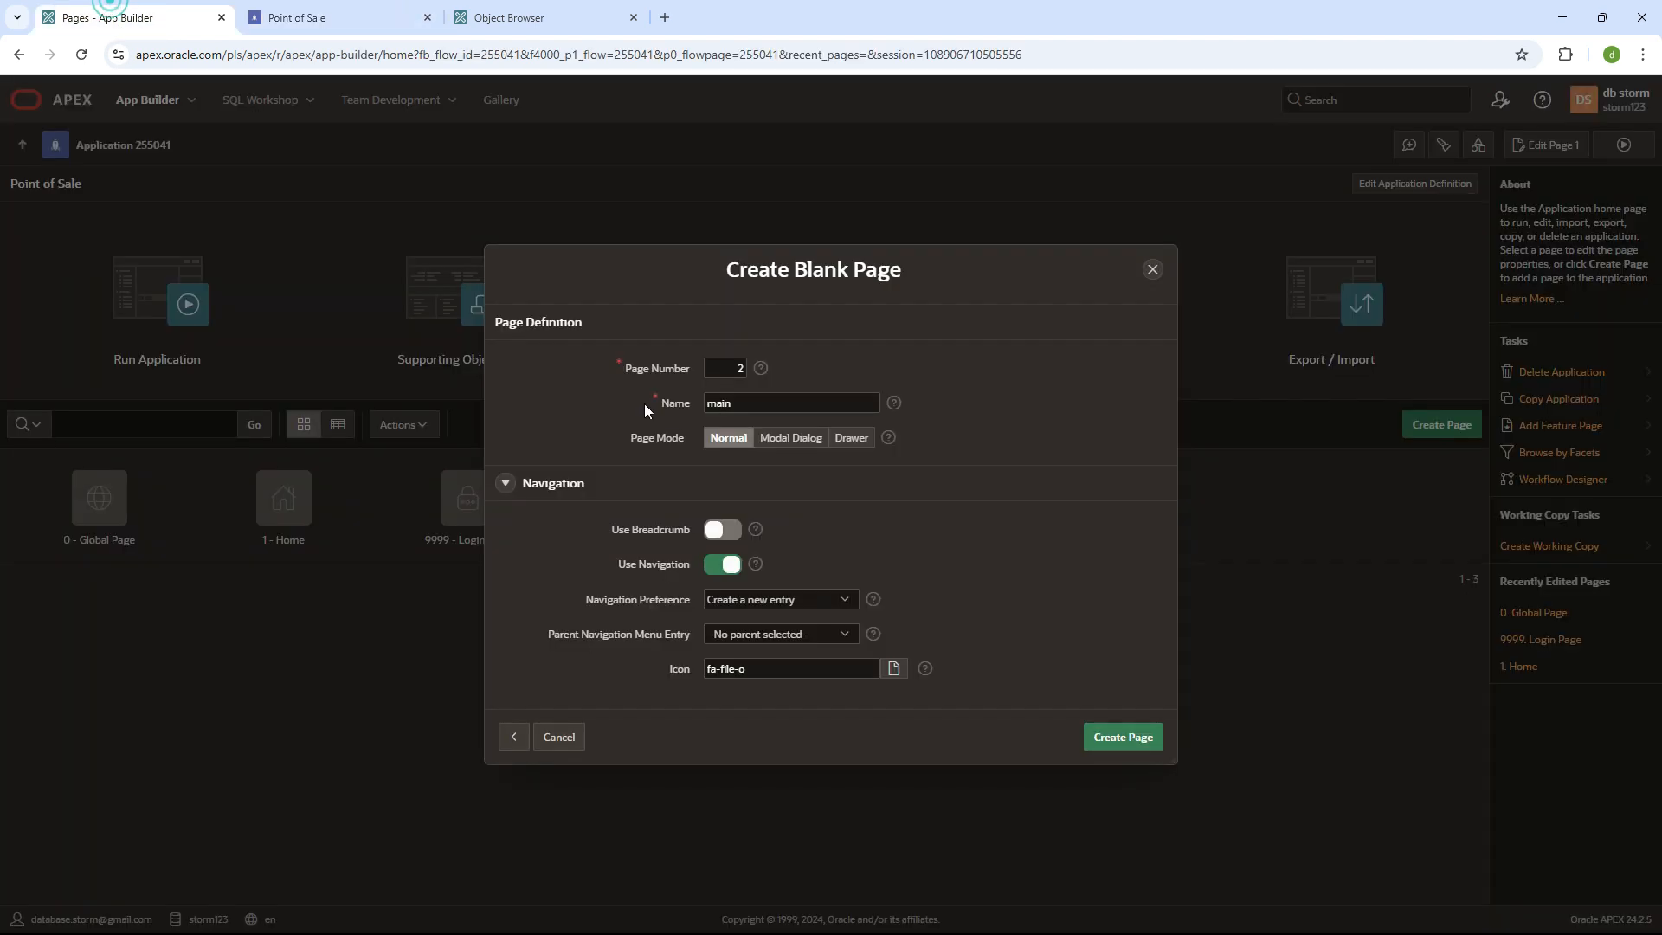
- Rename the page to 'uom' and re-enable the breadcrumb with Home as parent
{"action": "double_click", "coordinate": [743, 404]}
{"action": "type", "text": "uom"}
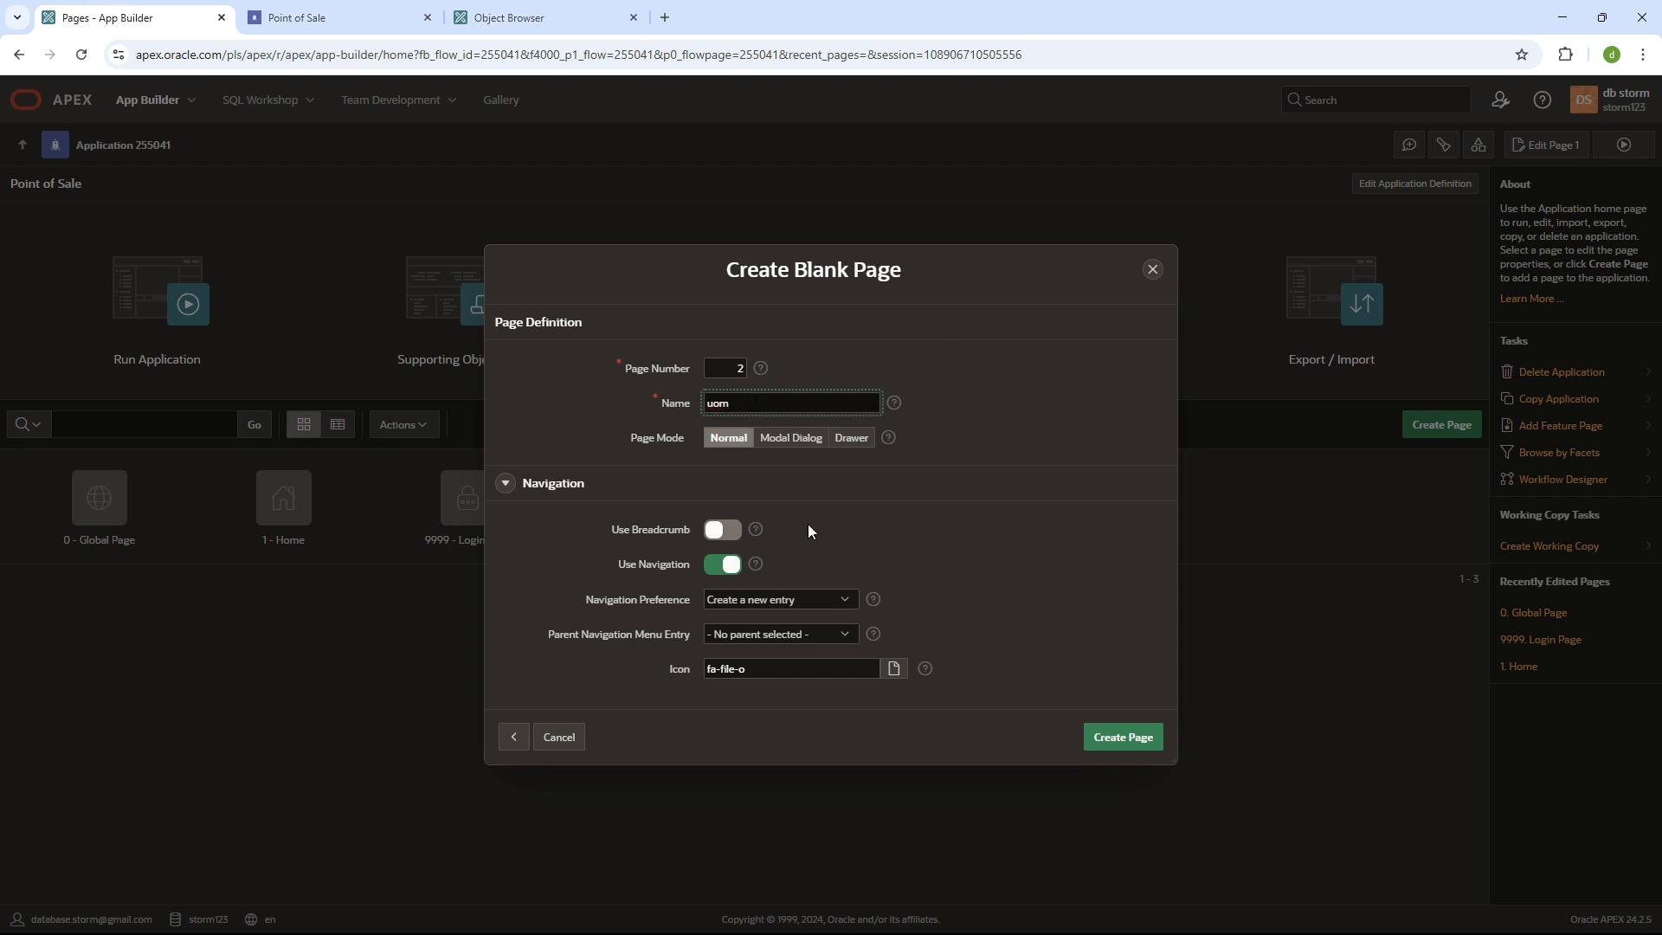
{"action": "left_click", "coordinate": [723, 529]}
{"action": "left_click", "coordinate": [735, 563]}
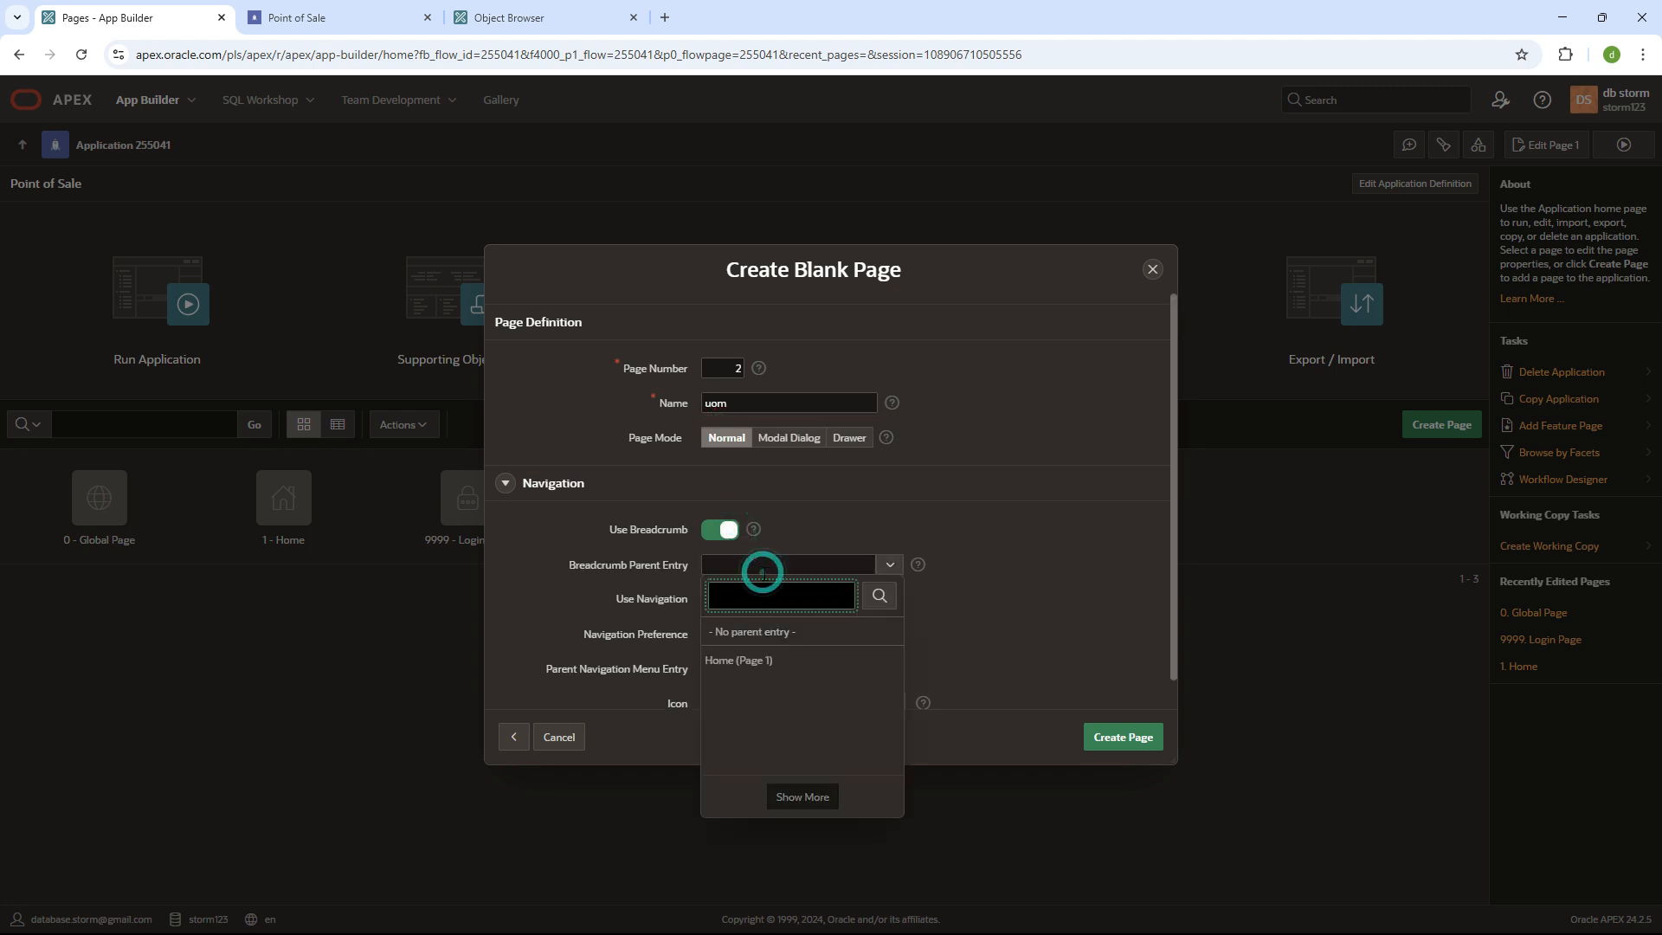
{"action": "left_click", "coordinate": [791, 671]}
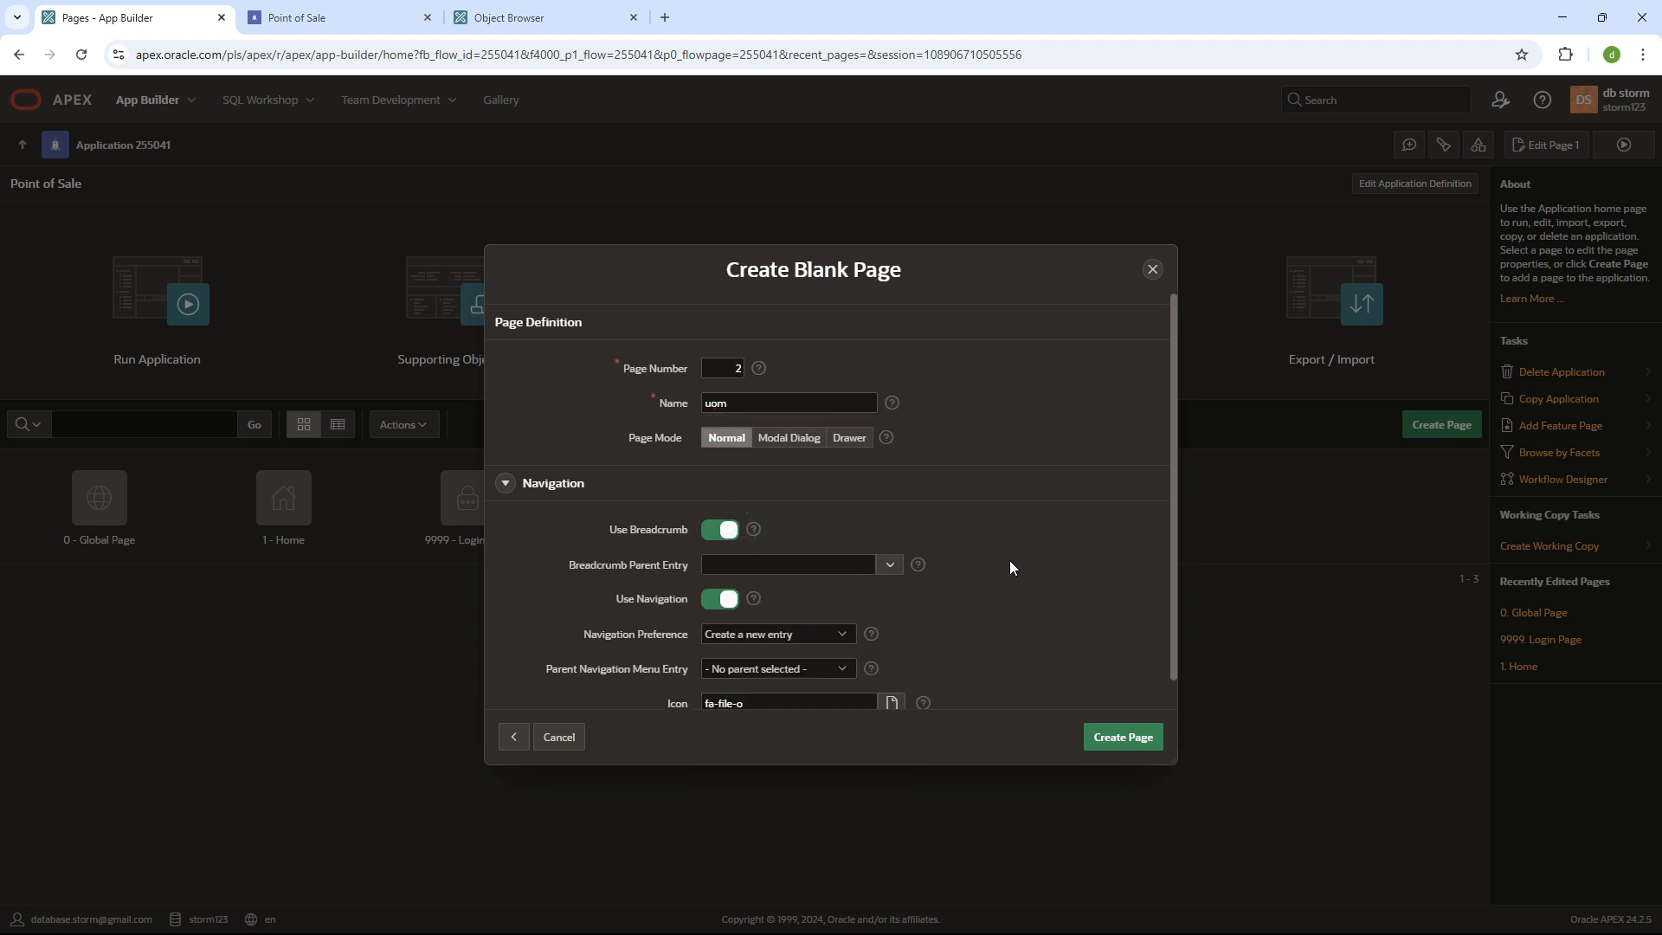
- Turn the breadcrumb off again, keep a new navigation entry, and create page uom
{"action": "left_click", "coordinate": [244, 8]}
{"action": "left_click_drag", "start_coordinate": [292, 163], "coordinate": [519, 170]}
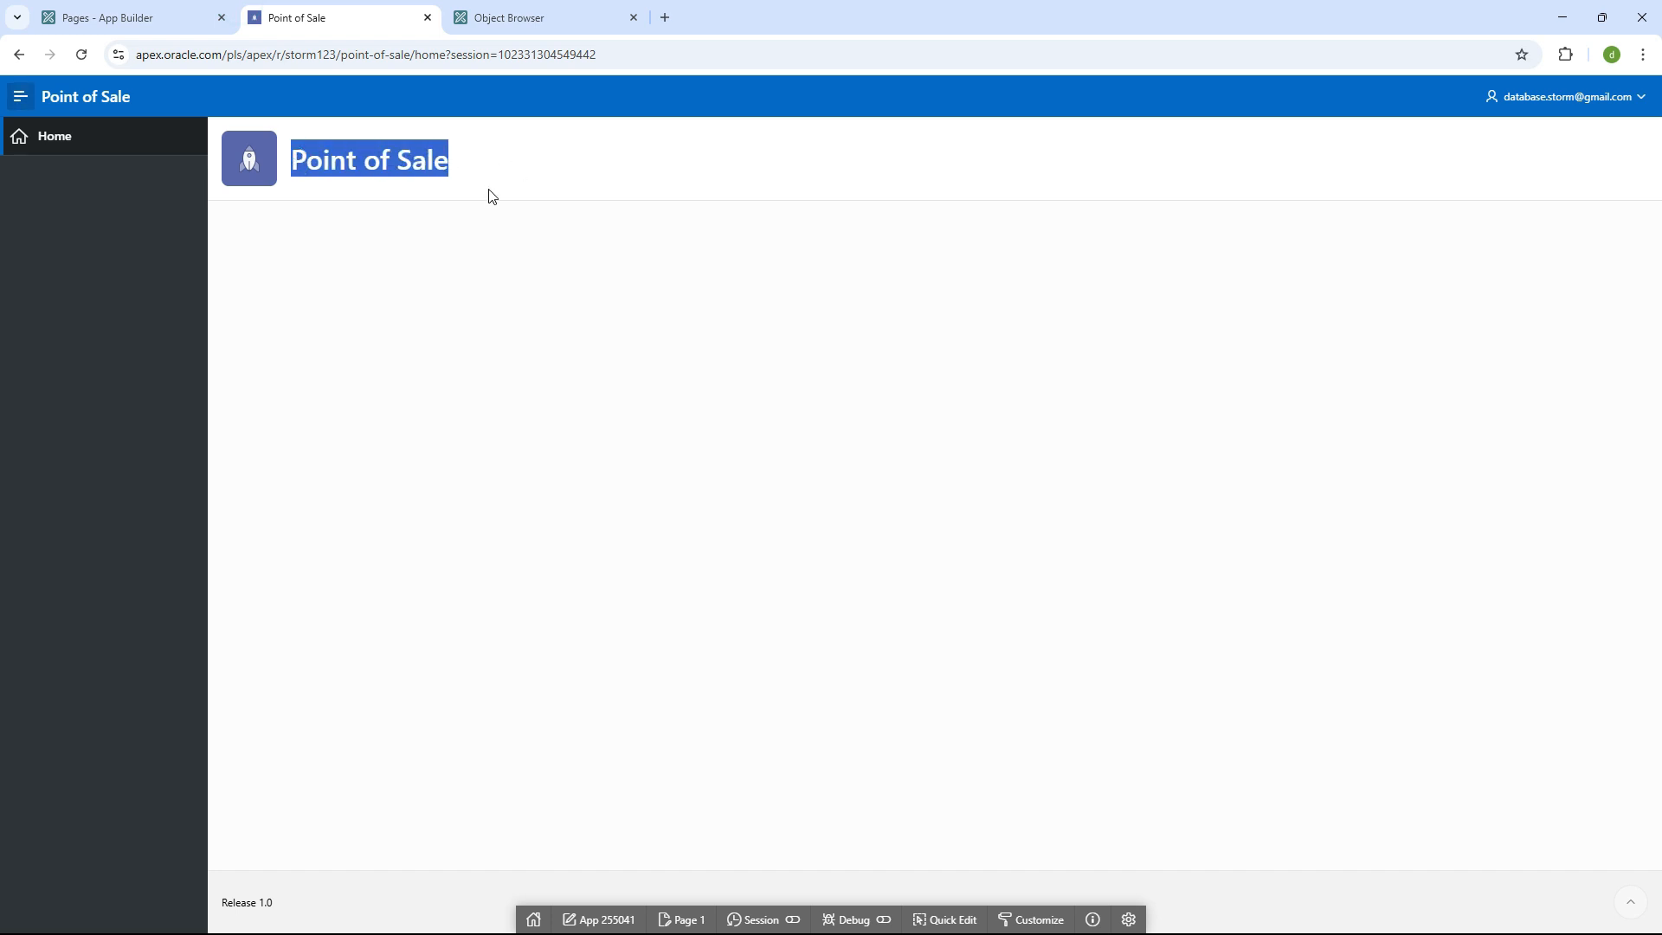
{"action": "left_click", "coordinate": [490, 197]}
{"action": "left_click", "coordinate": [143, 17]}
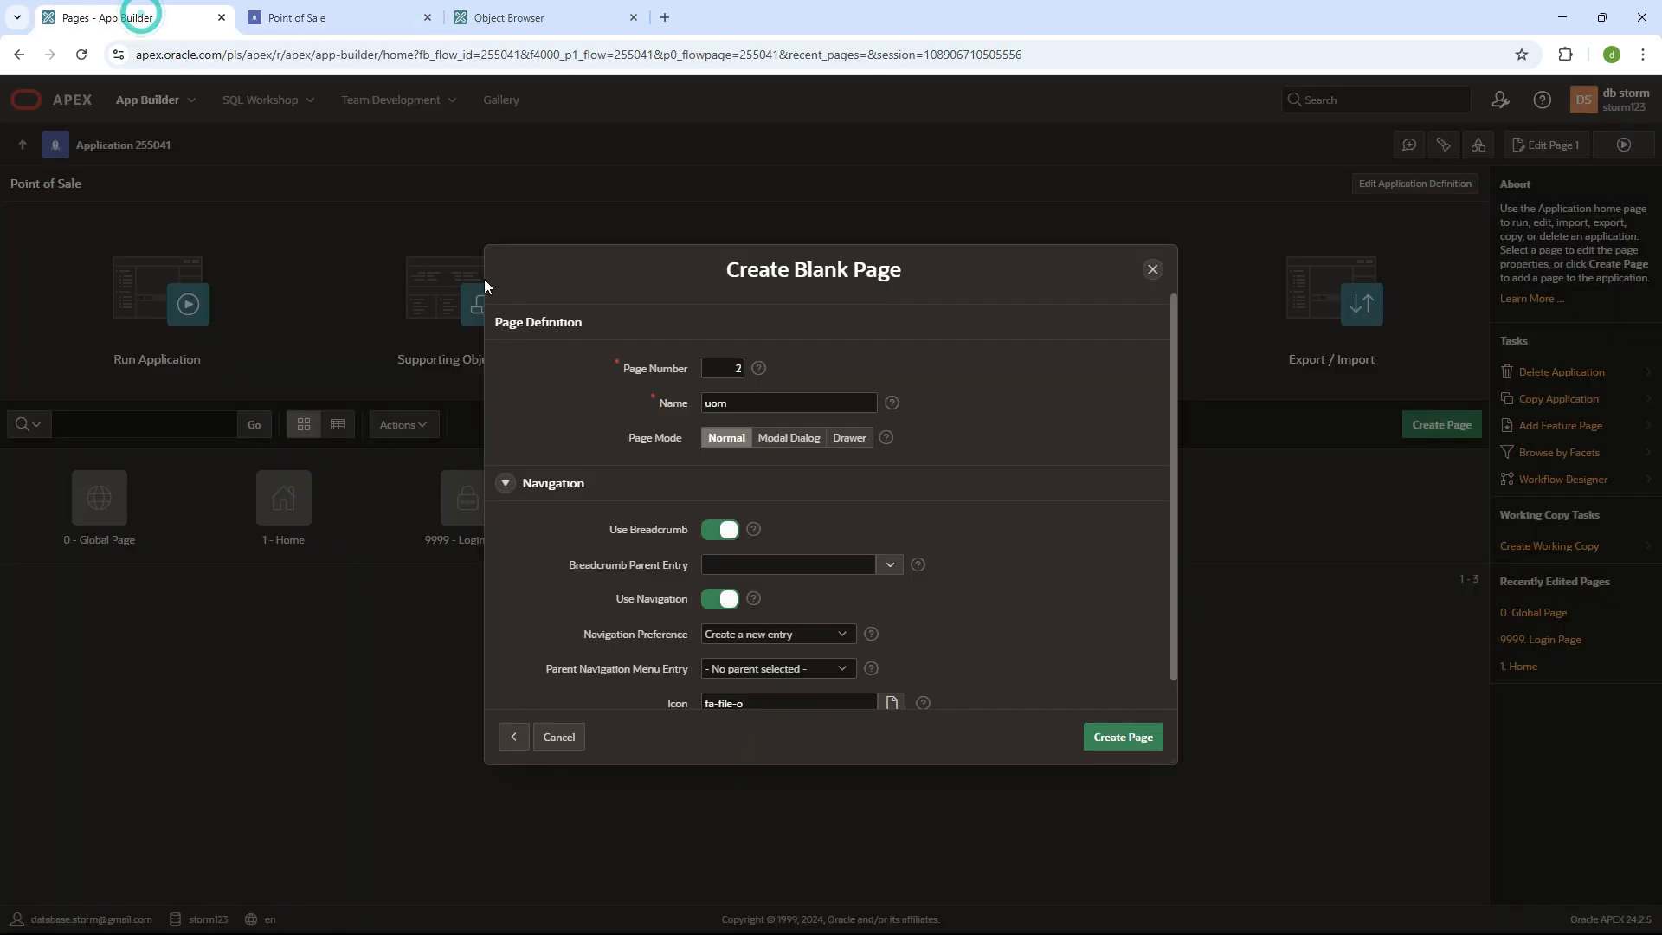
{"action": "left_click", "coordinate": [717, 529]}
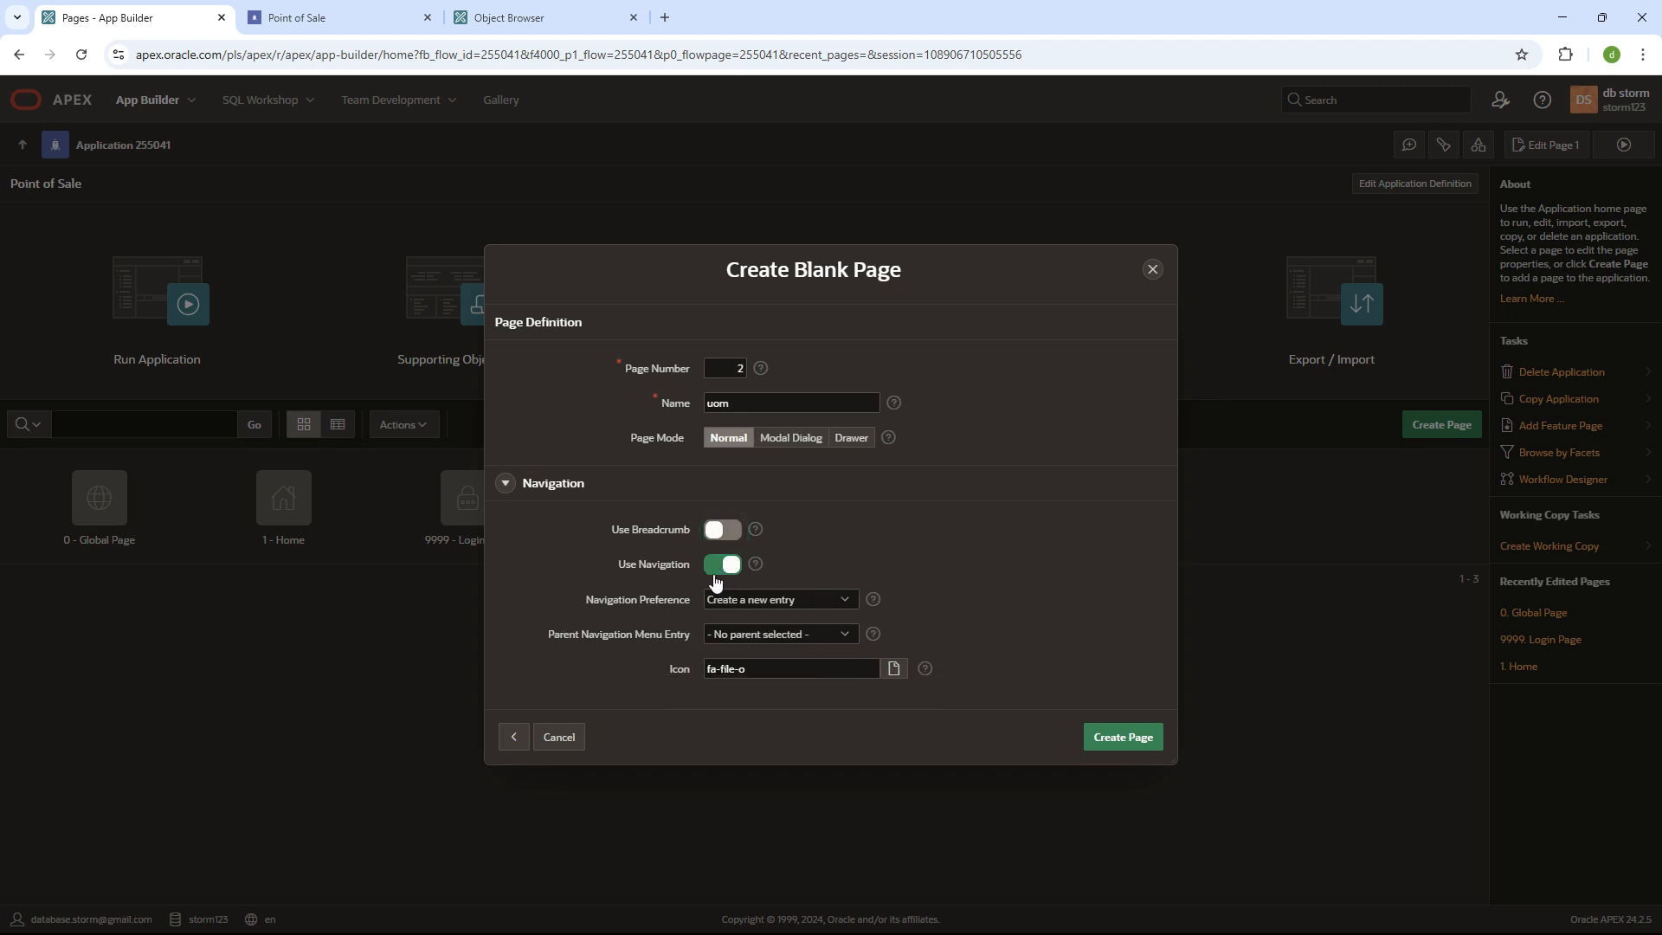
{"action": "left_click", "coordinate": [735, 600]}
{"action": "left_click", "coordinate": [1107, 736]}
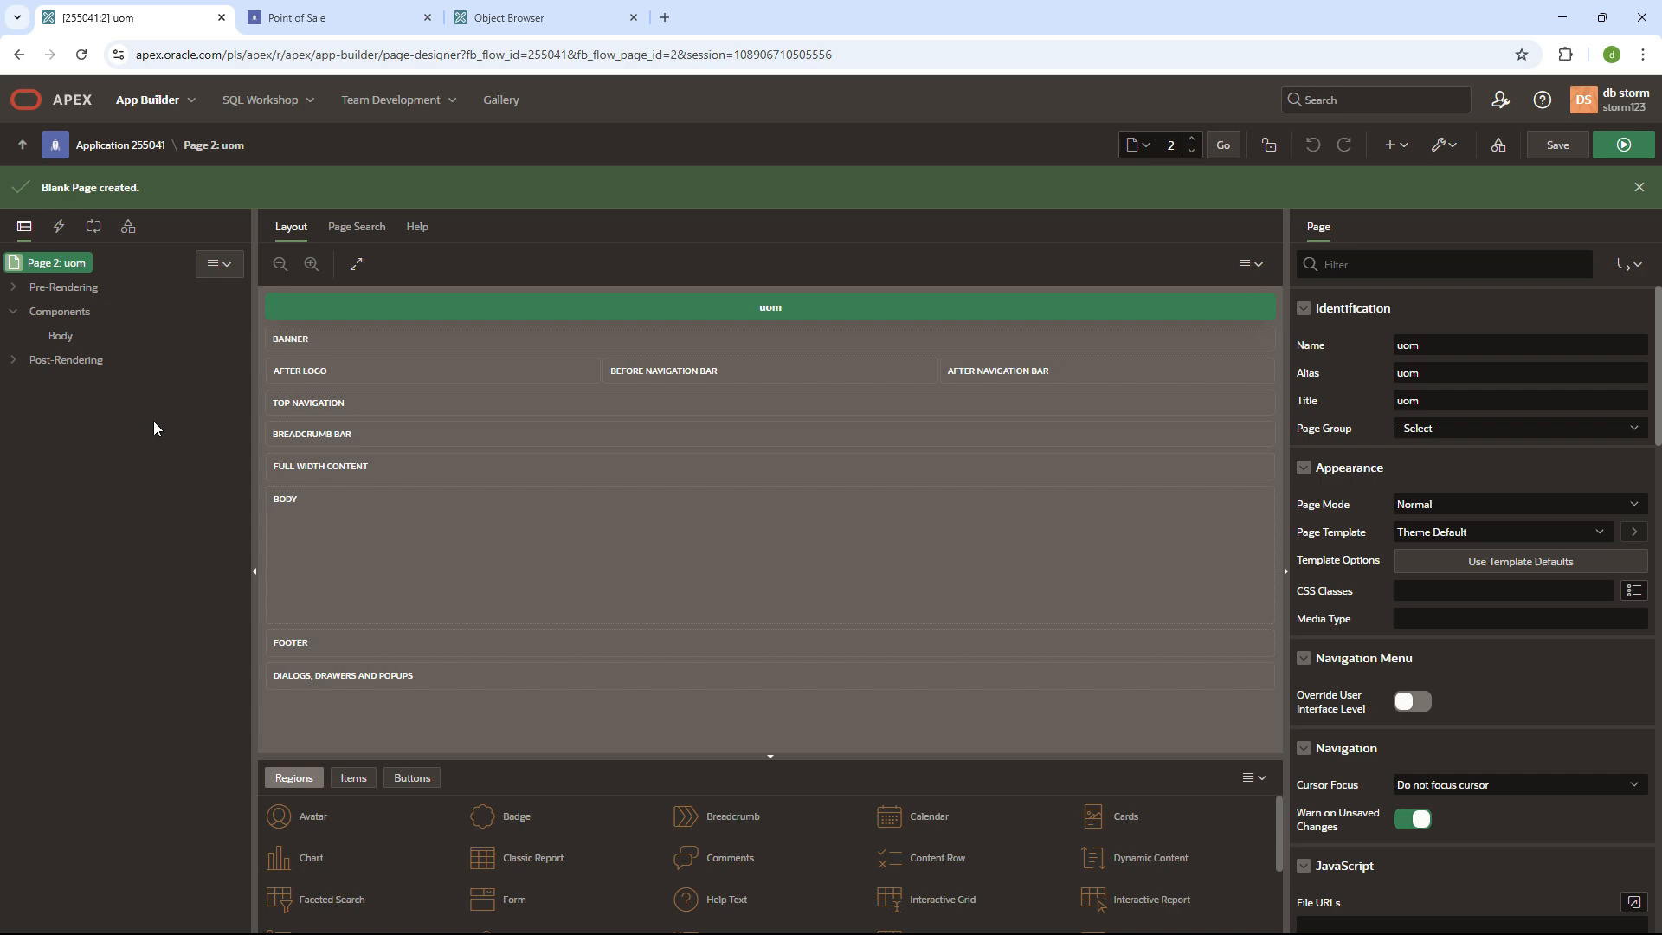
- Save and run page 2, confirm uom appears under Home in the menu
{"action": "left_click", "coordinate": [1626, 146]}
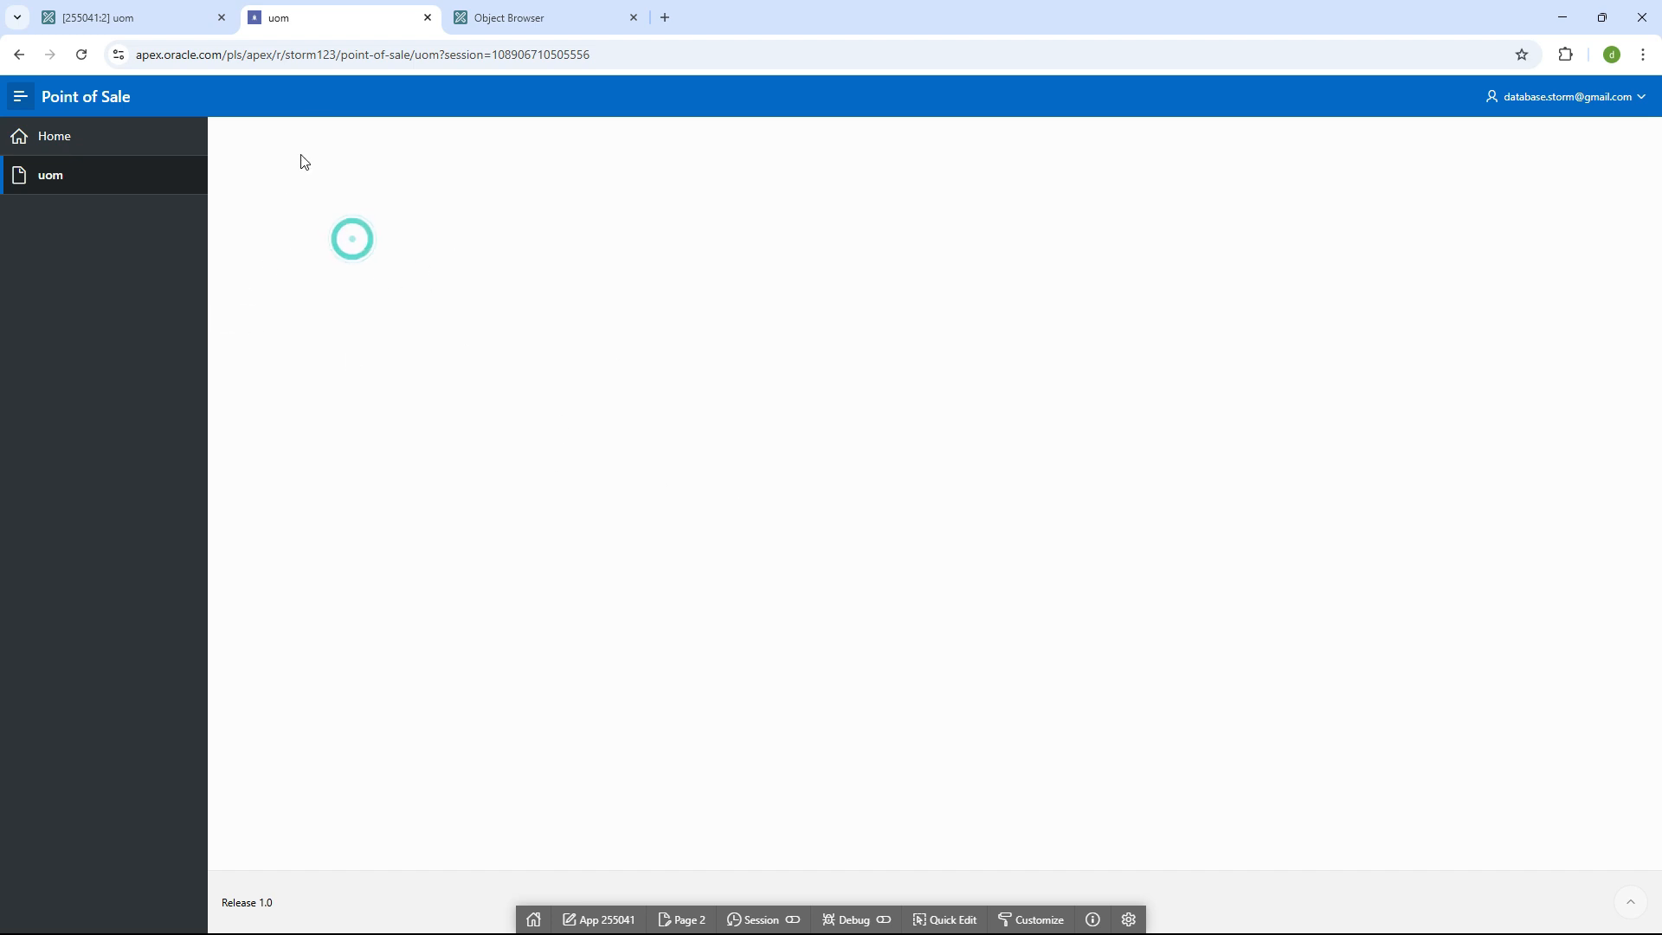
{"action": "left_click", "coordinate": [328, 28]}
{"action": "left_click", "coordinate": [95, 17]}
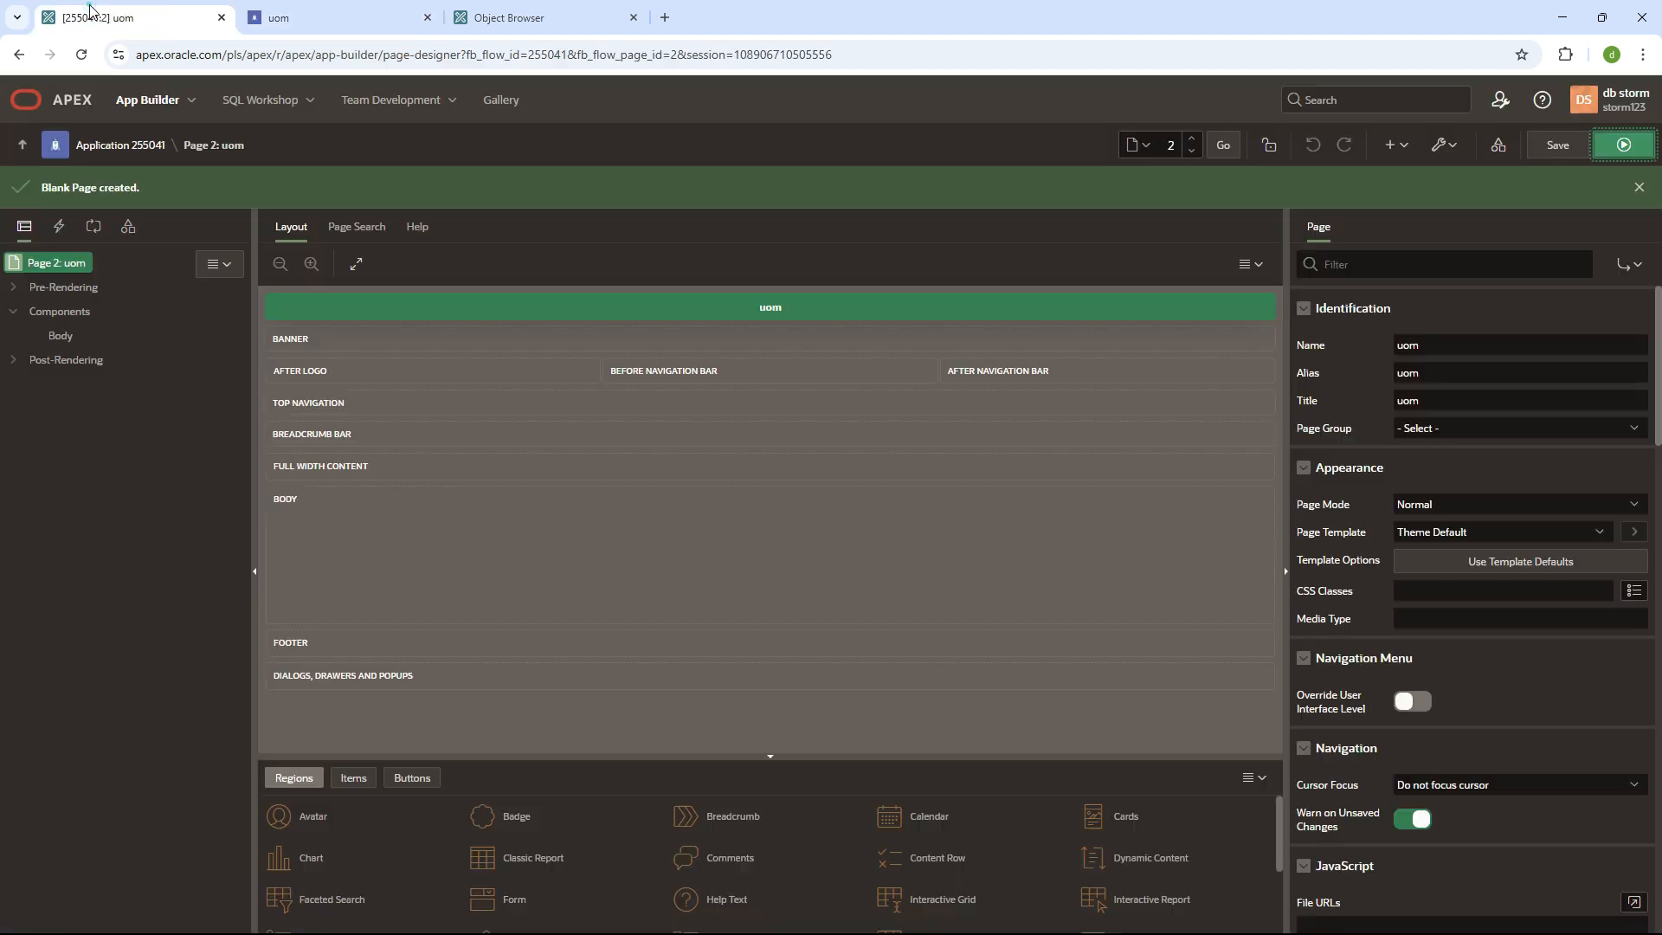